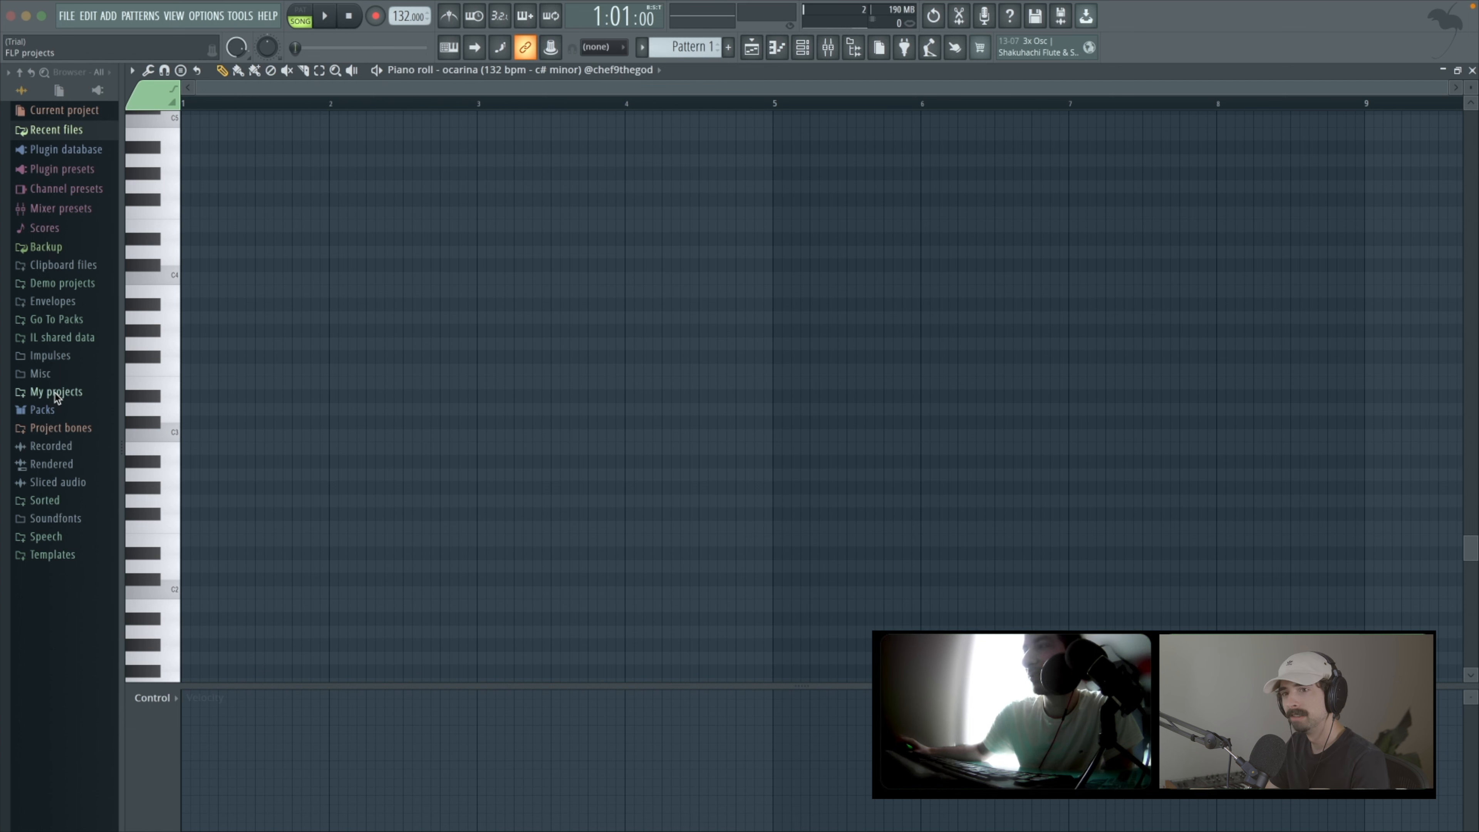
key("ctrl+s")
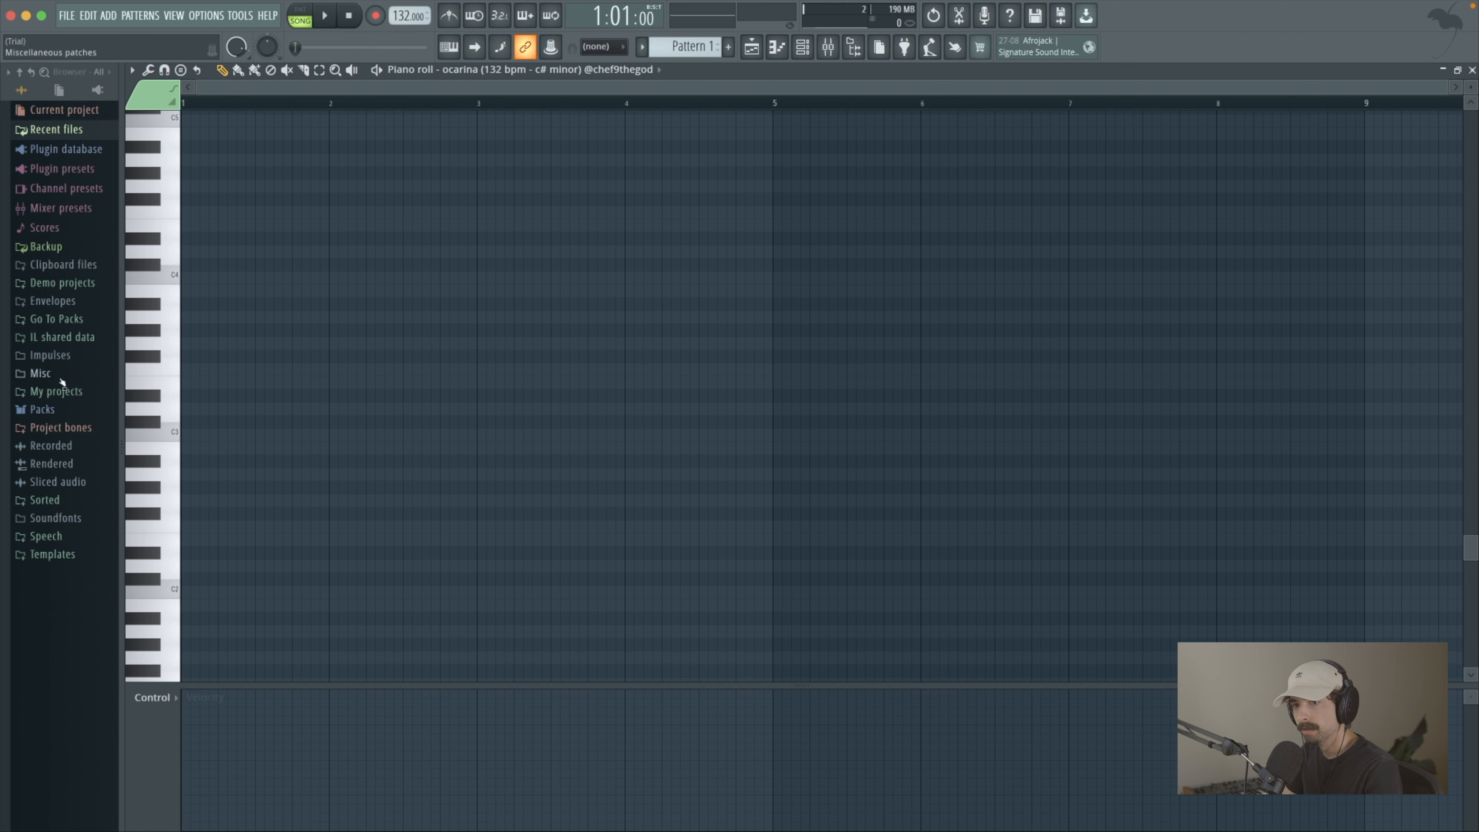
left_click(57, 318)
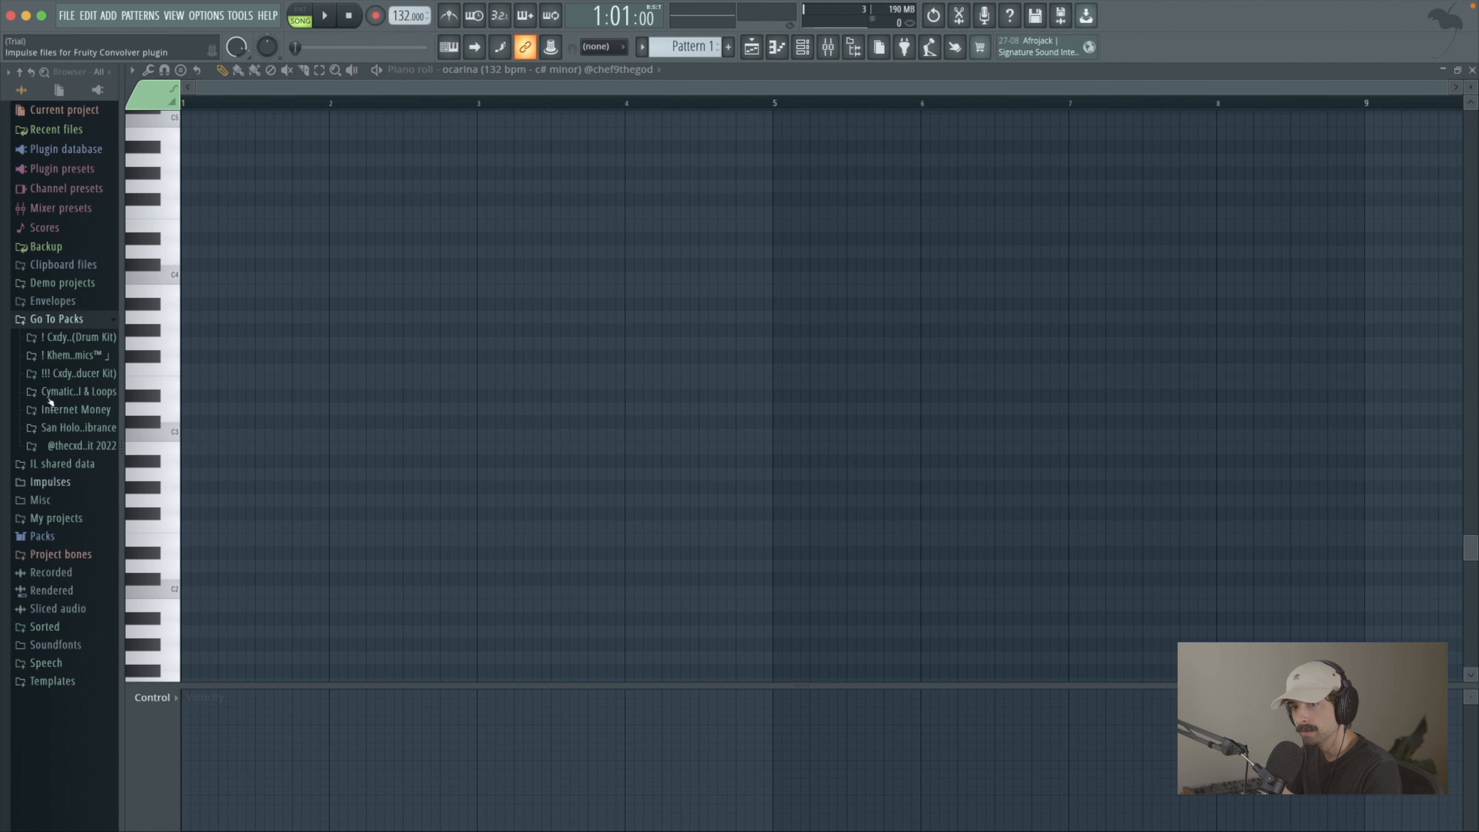
left_click(57, 319)
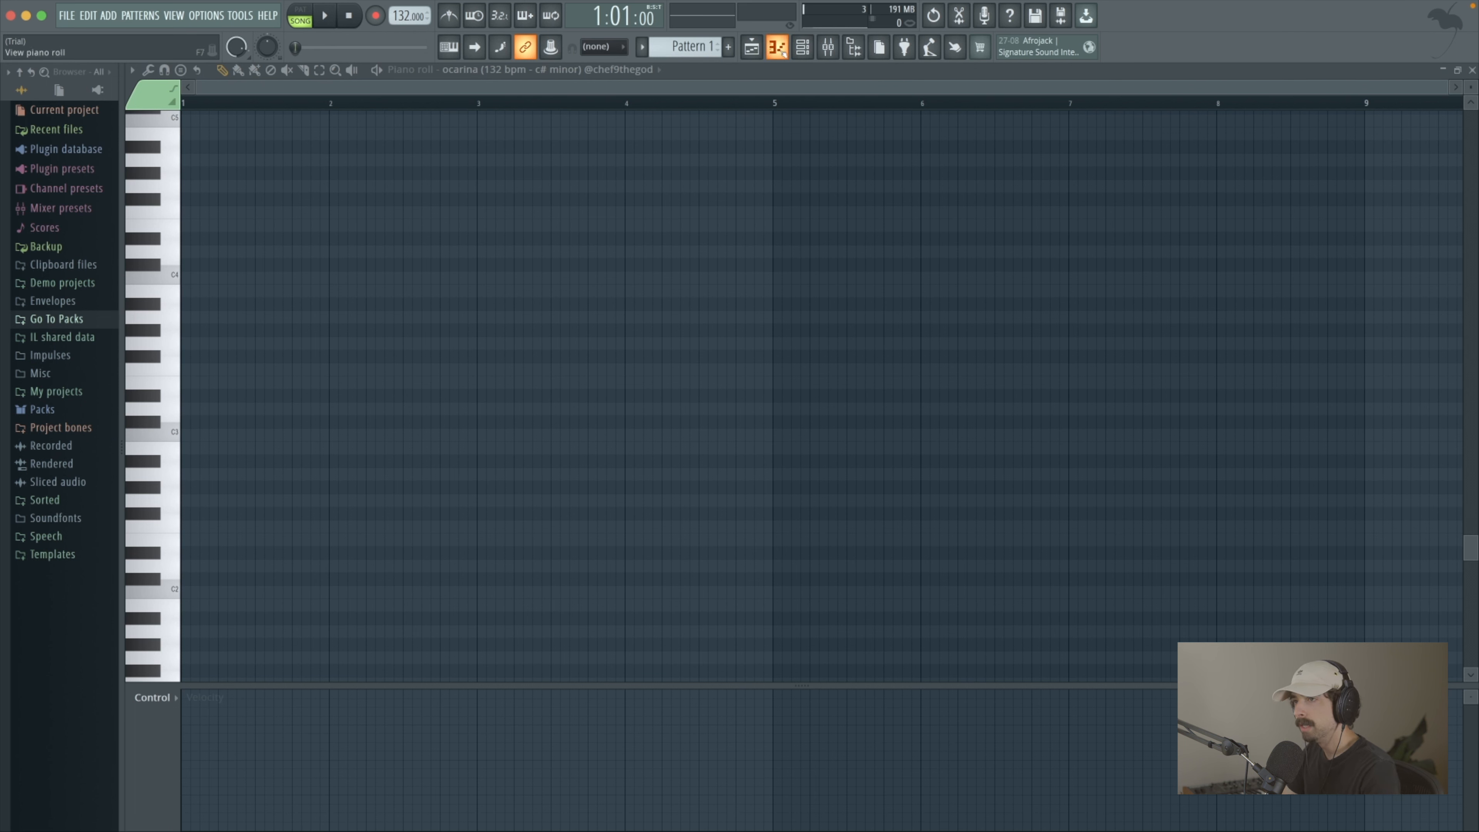
left_click(803, 48)
left_click(802, 48)
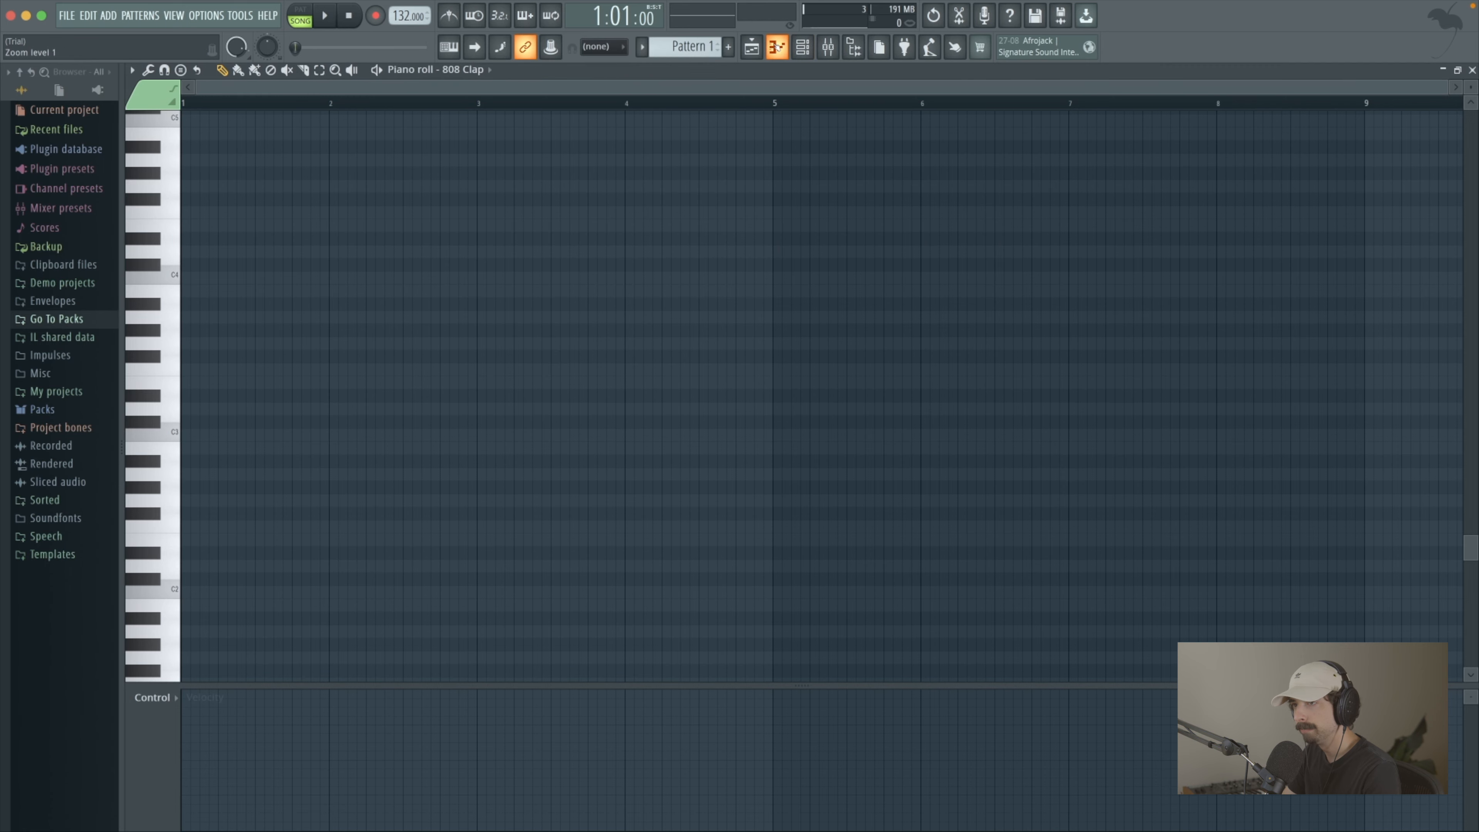
Step: Show the playlist, select the ocarina audio clip, and switch playback to pattern mode
left_click(751, 47)
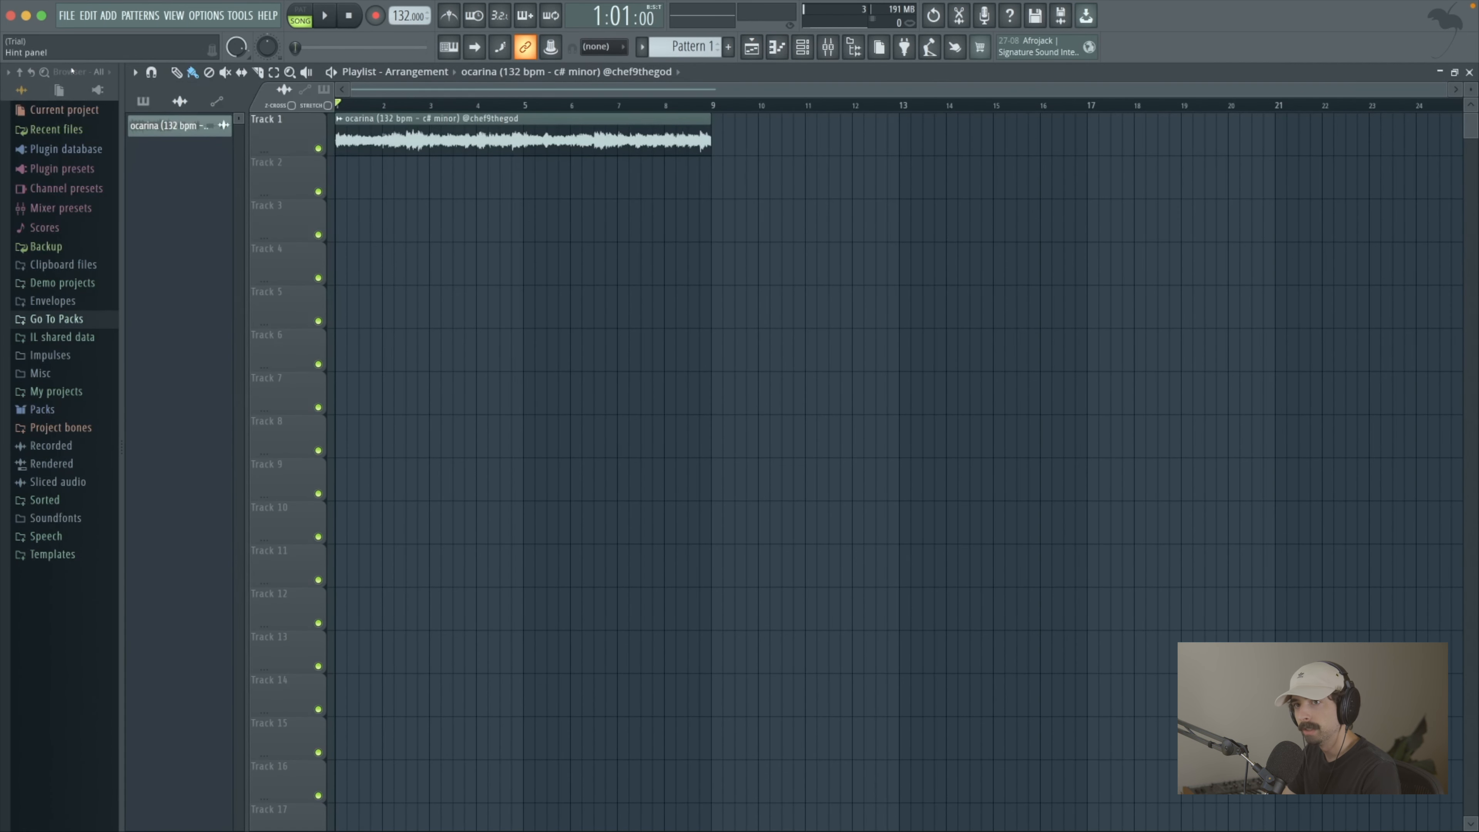
left_click(434, 119)
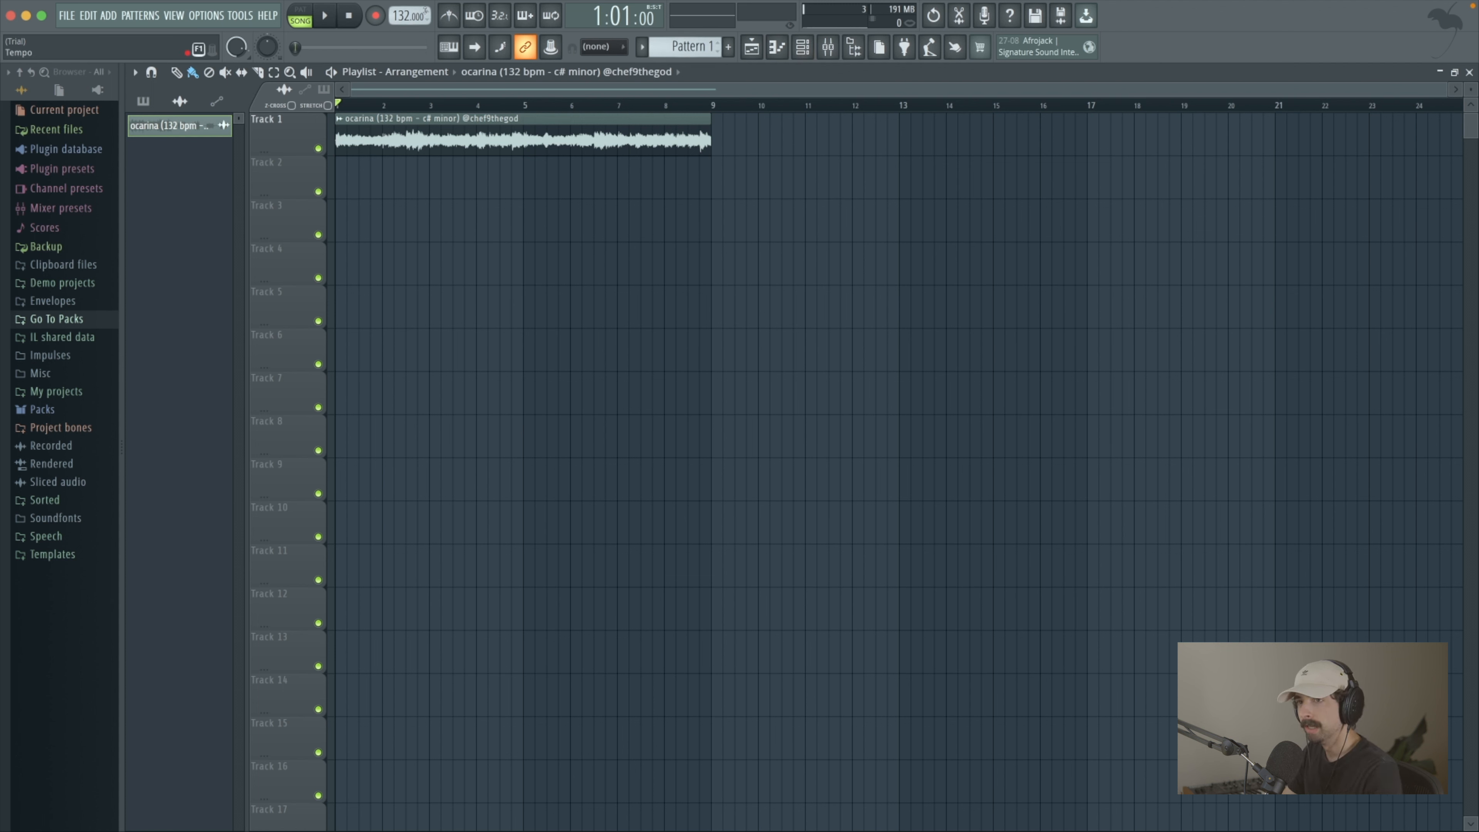
left_click(300, 15)
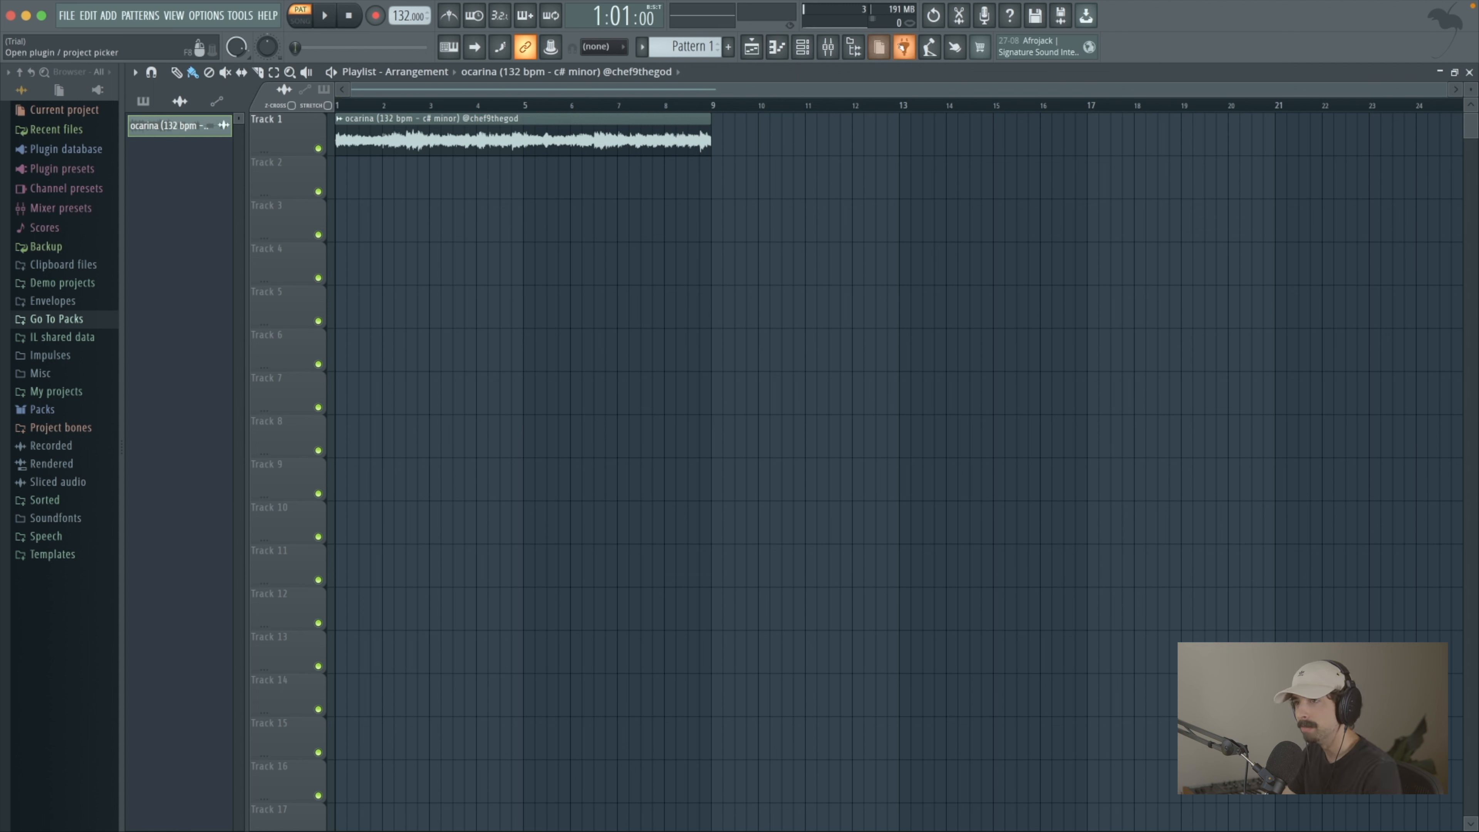
Step: Place a Pattern 1 clip on Track 2 starting at bar 1 and extend it to 8 bars, matching the ocarina clip
left_click(802, 46)
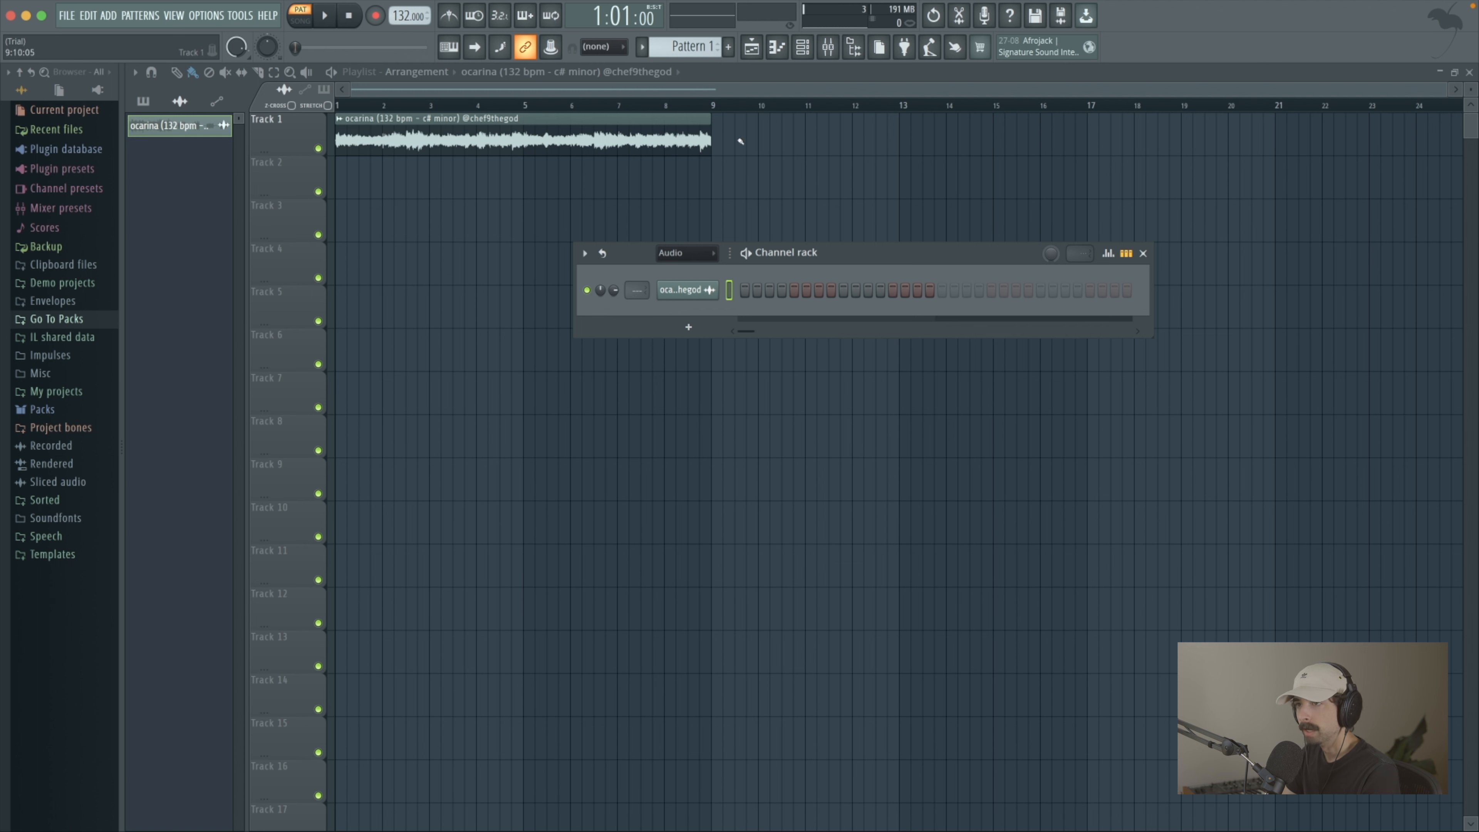
left_click(700, 50)
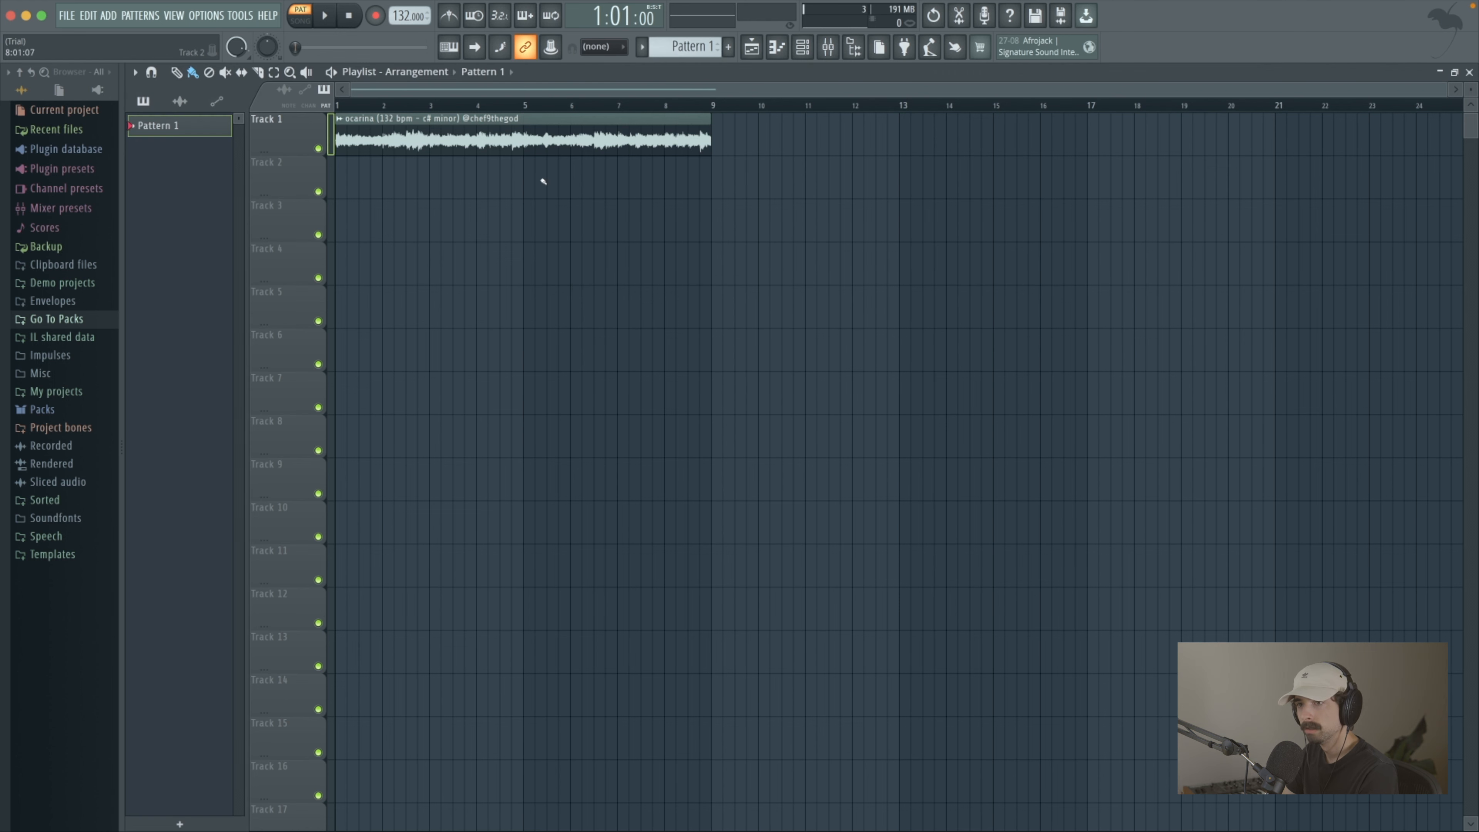
left_click(649, 181)
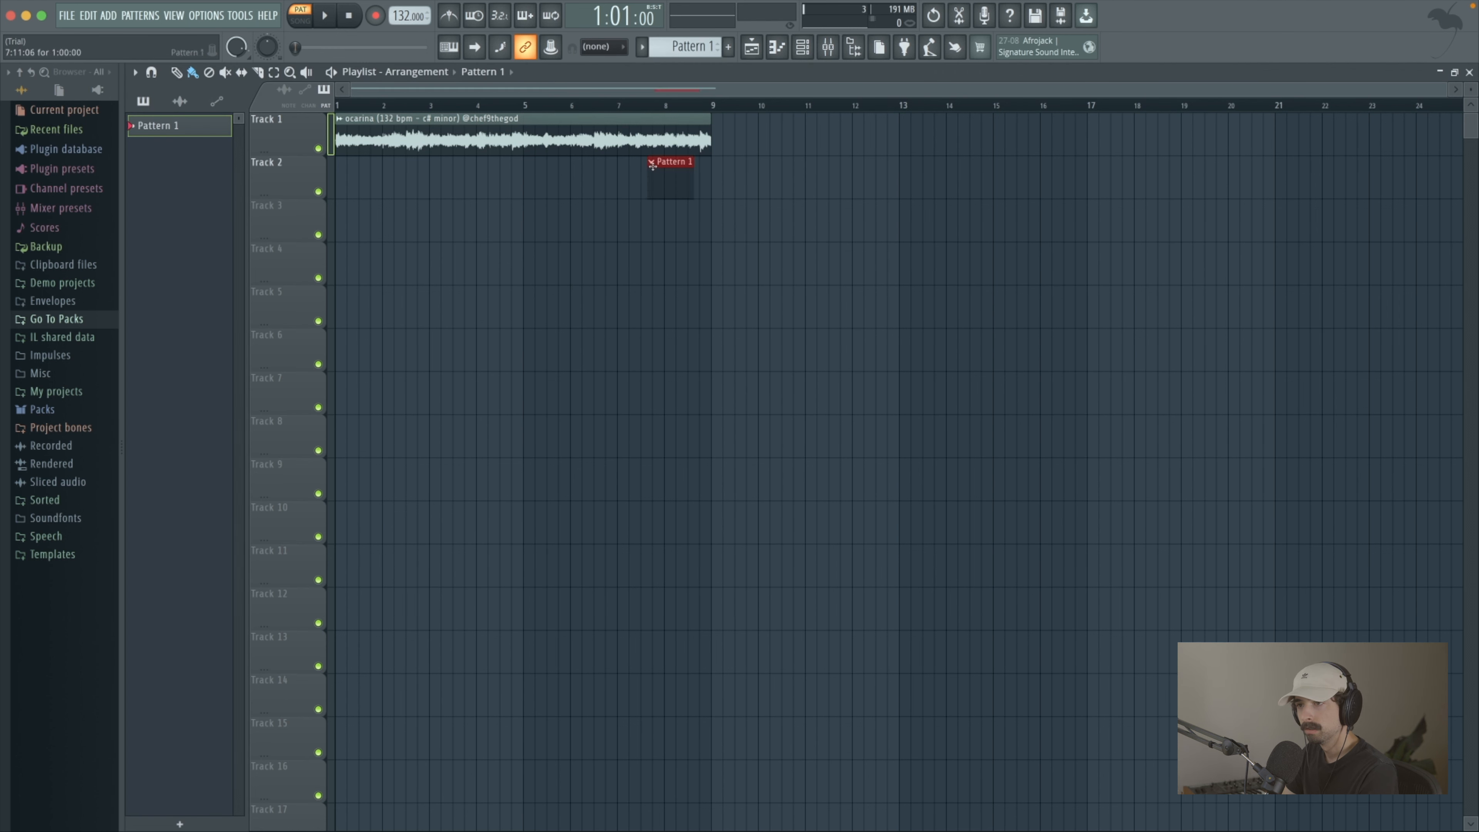
left_click_drag(668, 164, 348, 173)
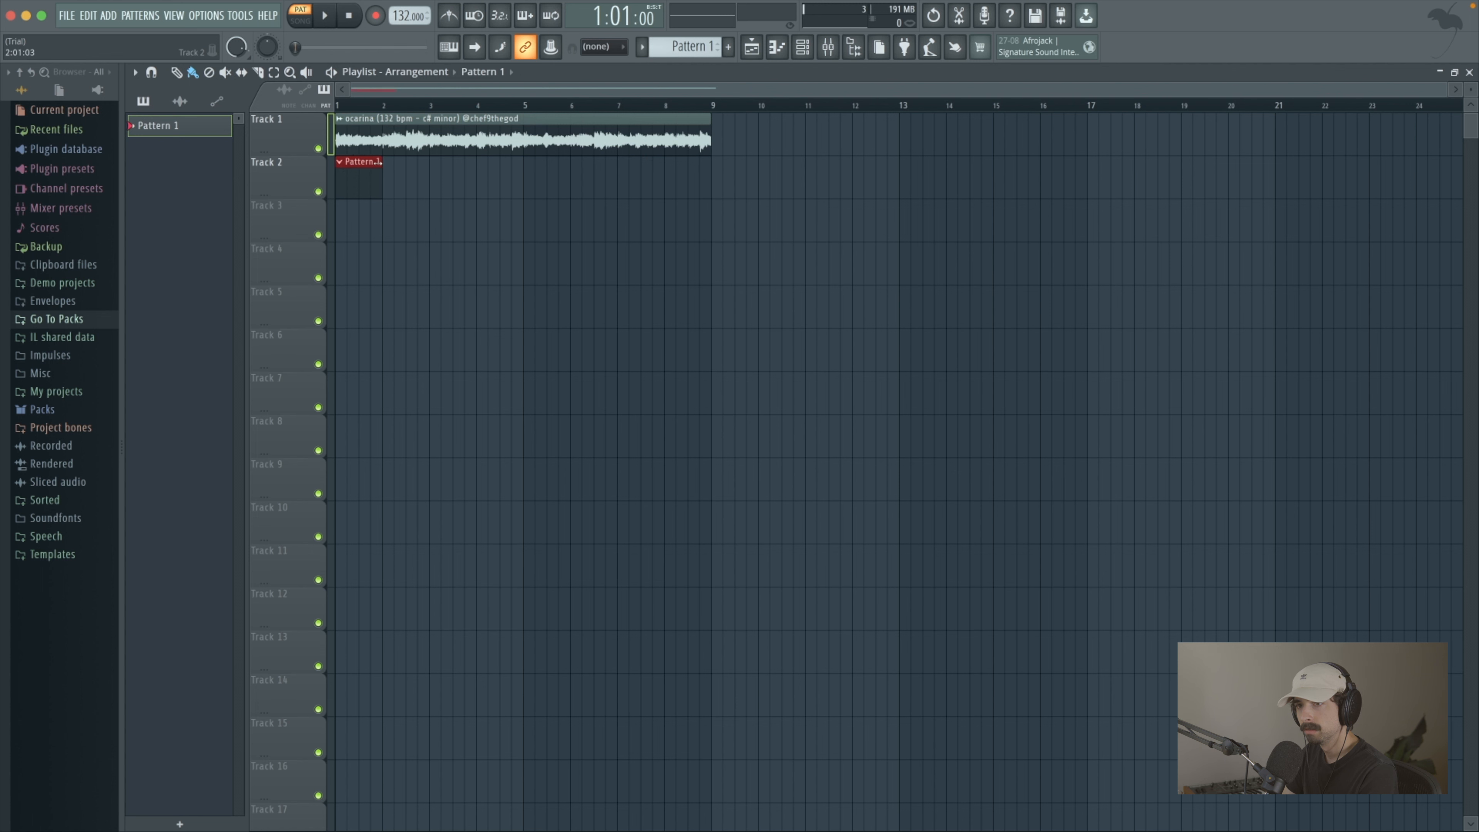
left_click_drag(380, 162, 712, 176)
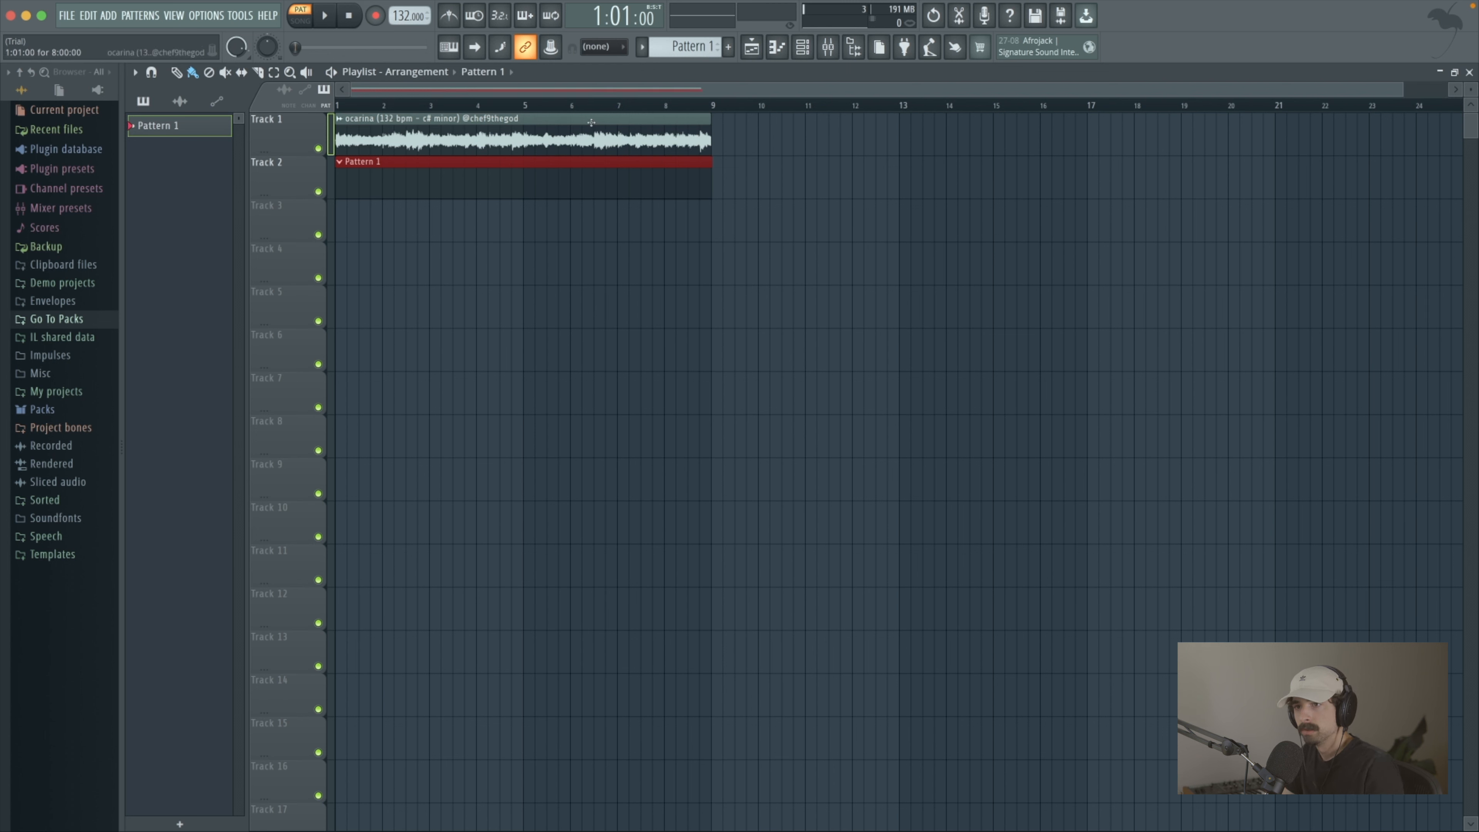
Step: Move the ocarina audio clip down onto Track 2 and back up to Track 1
left_click_drag(591, 123, 592, 174)
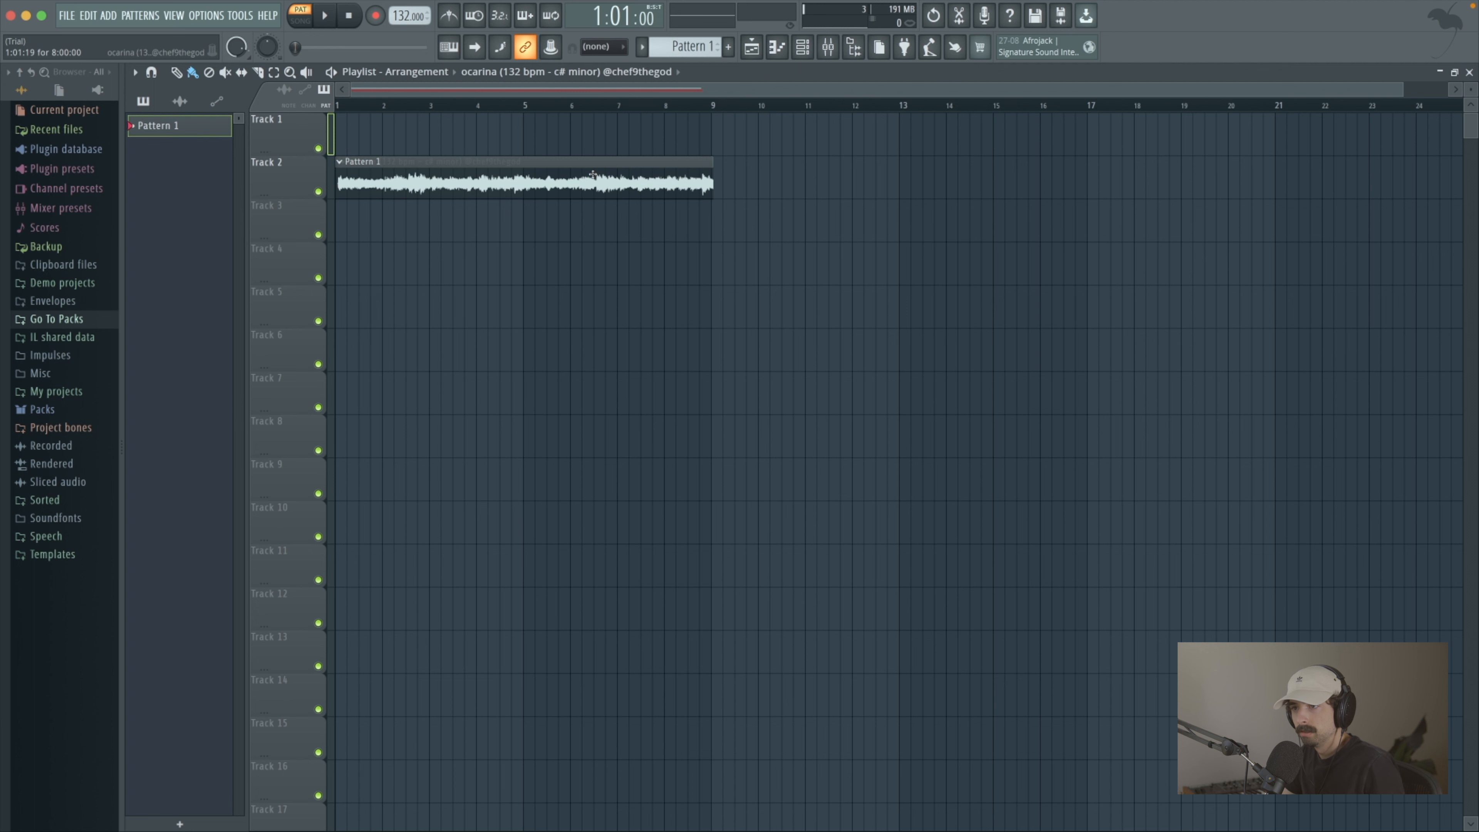
left_click(593, 175)
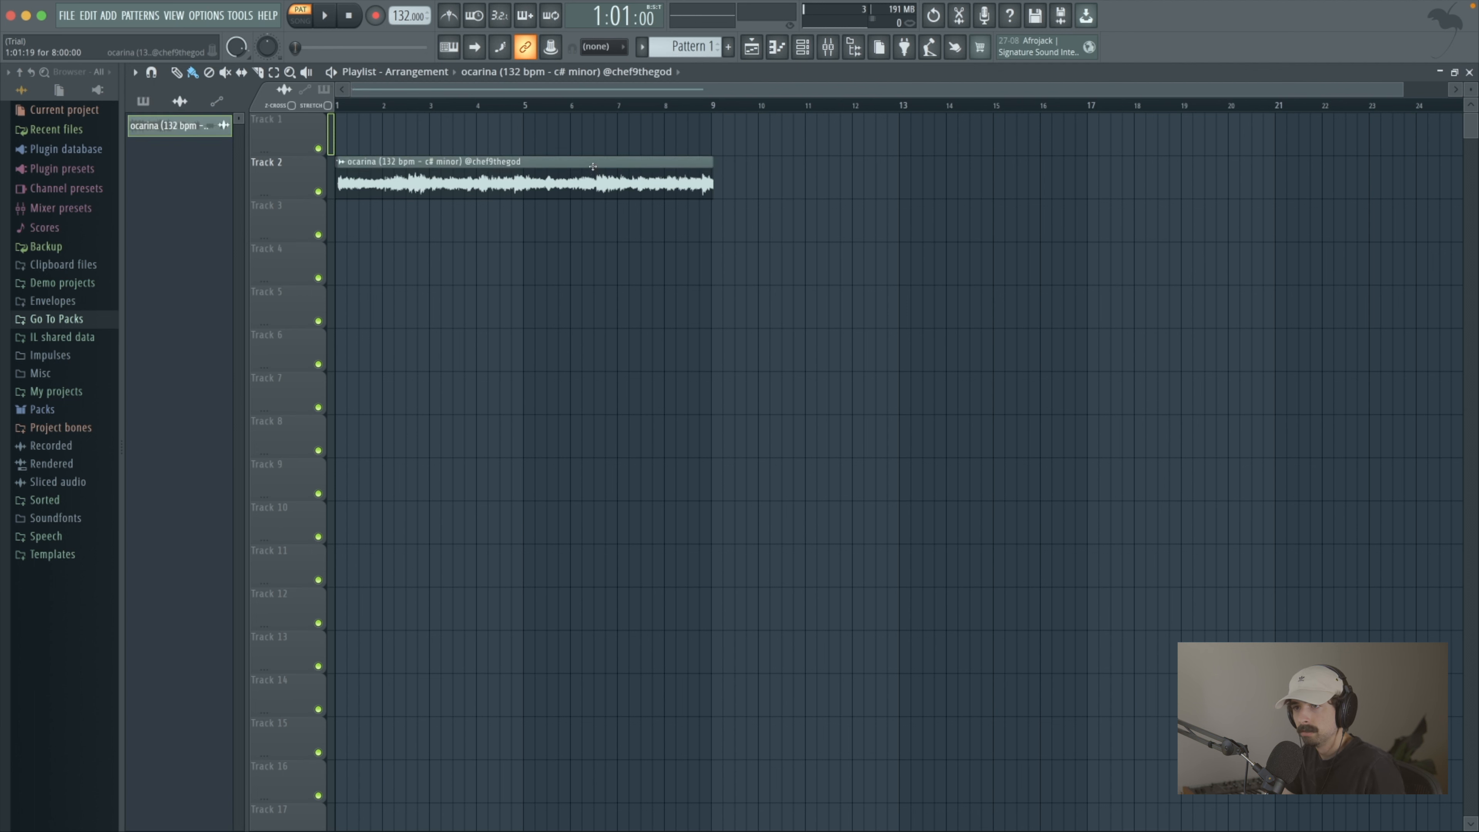
left_click_drag(592, 166, 590, 121)
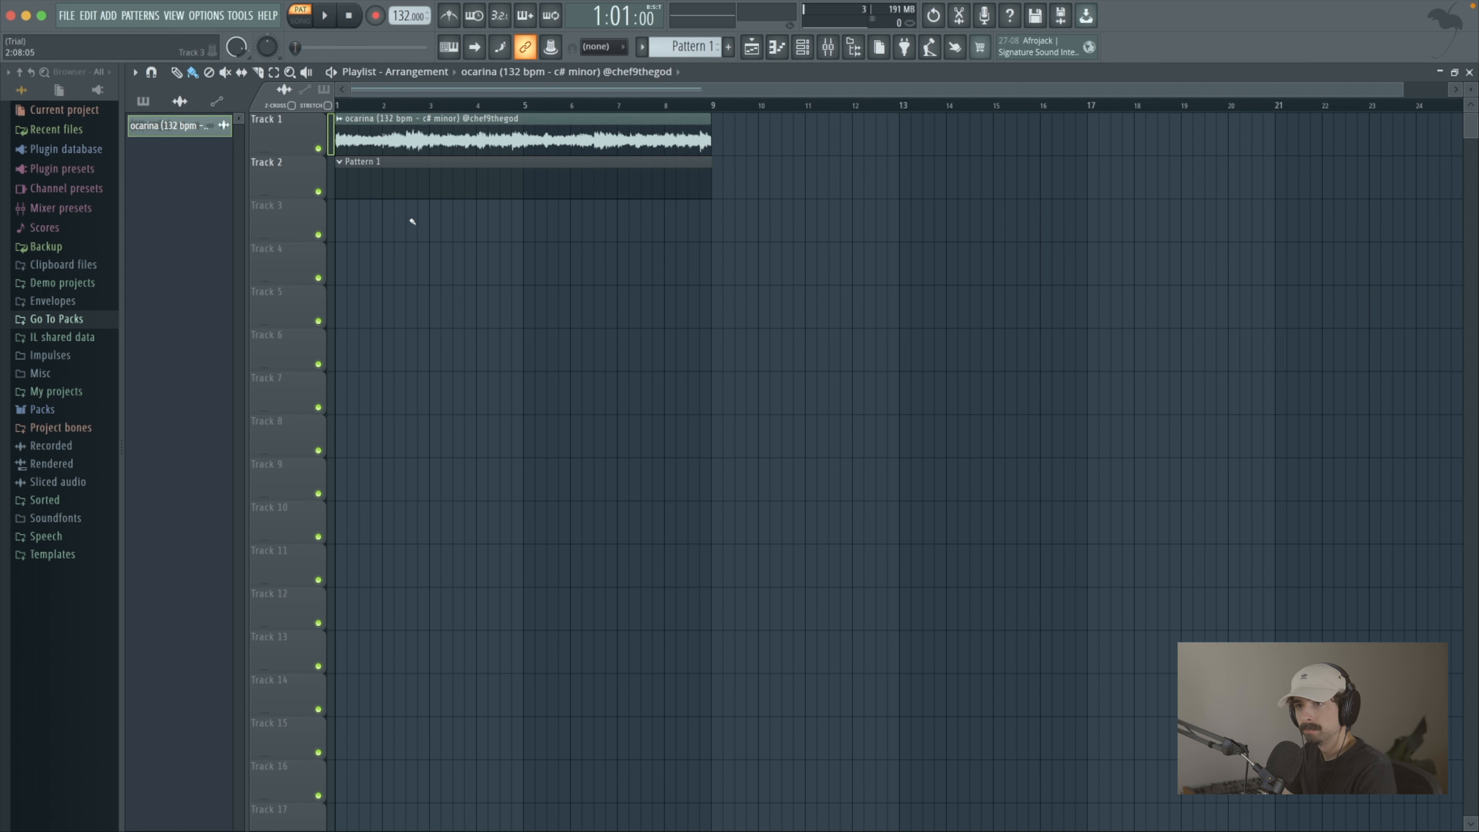
Step: Select the Pattern 1 clip, play back briefly, and switch playback to song mode
left_click(419, 159)
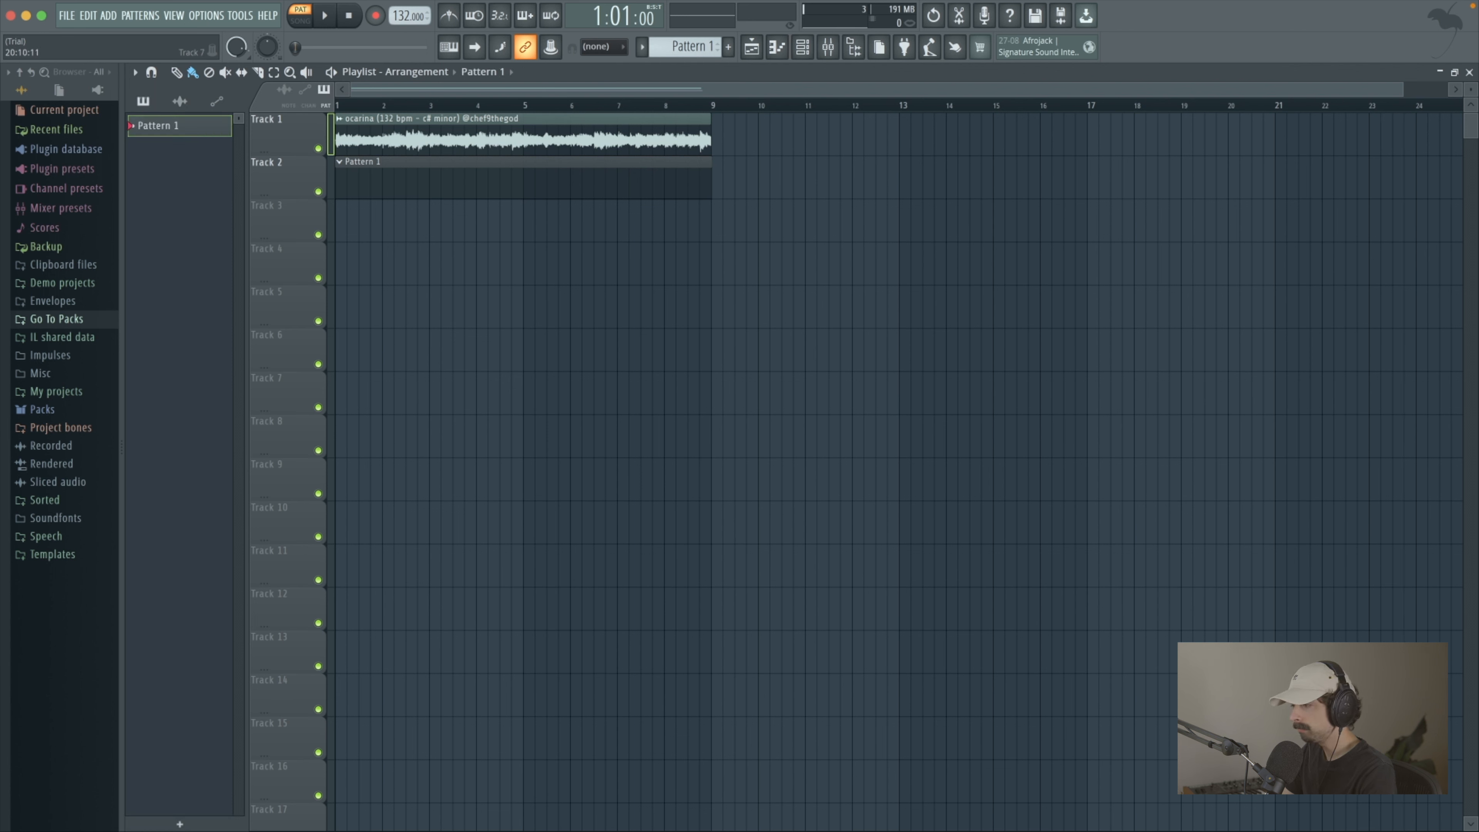
key("space")
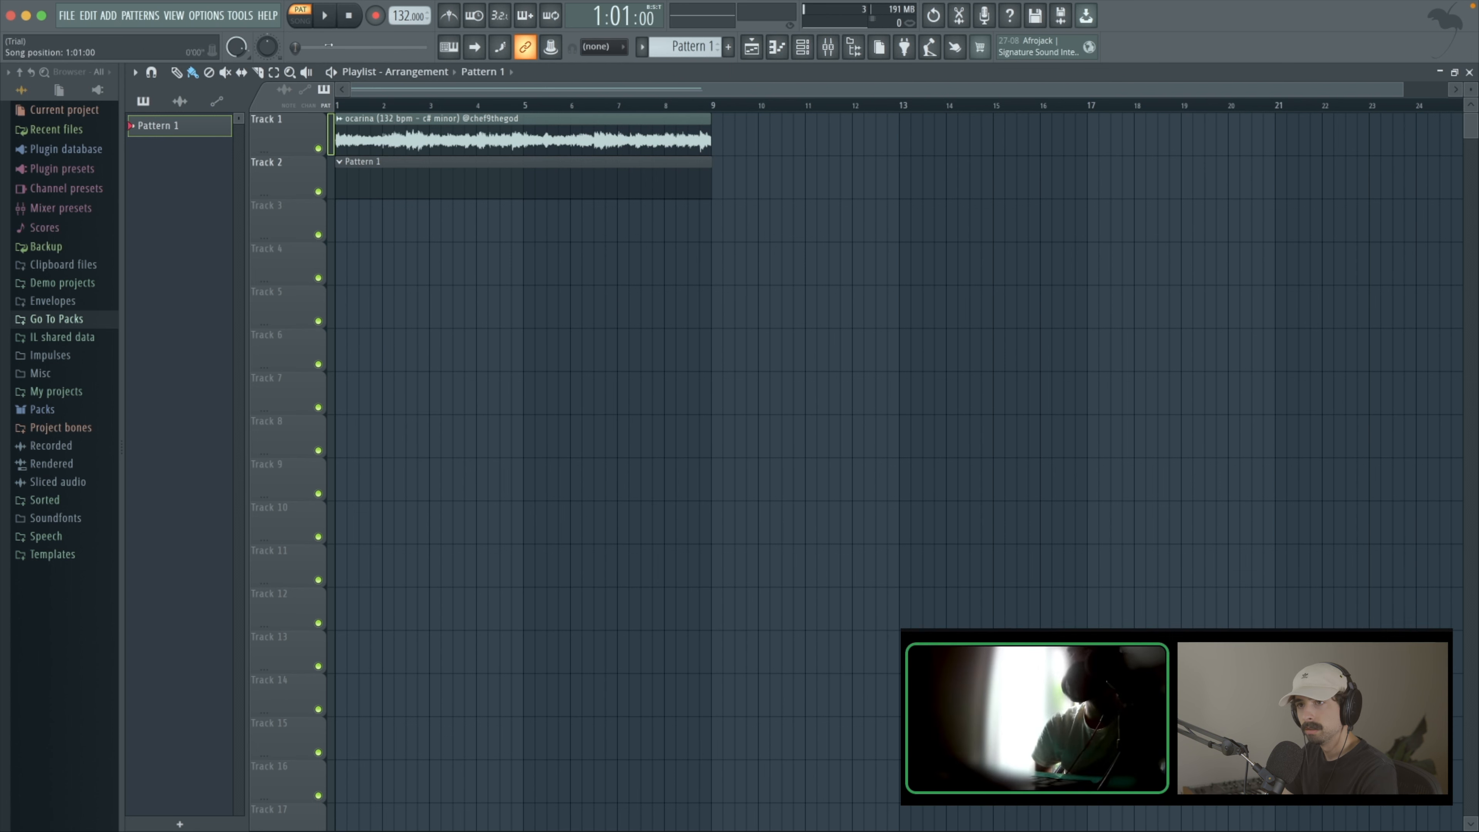
key("l")
key("space")
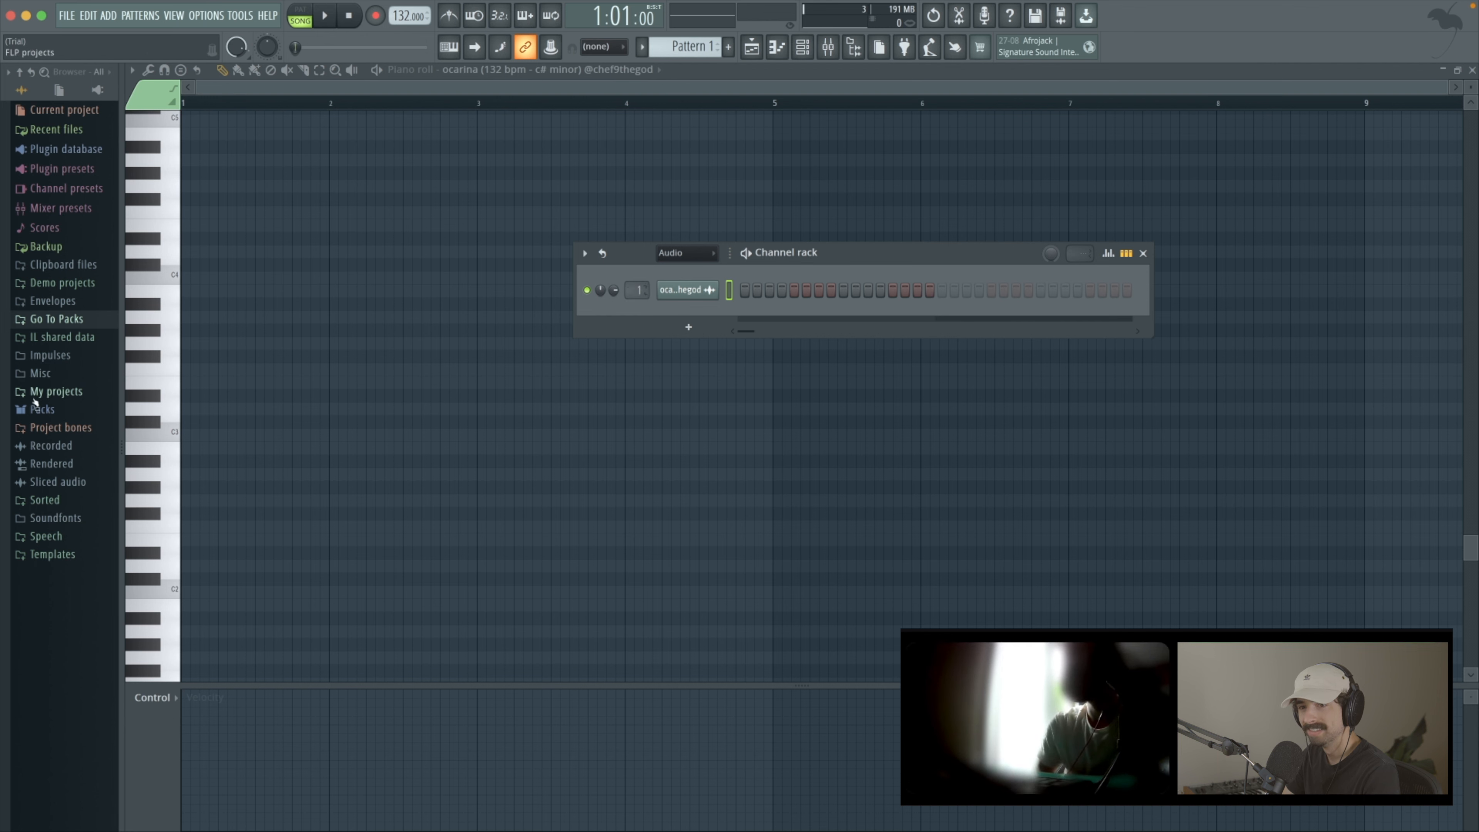
left_click(43, 320)
left_click(51, 354)
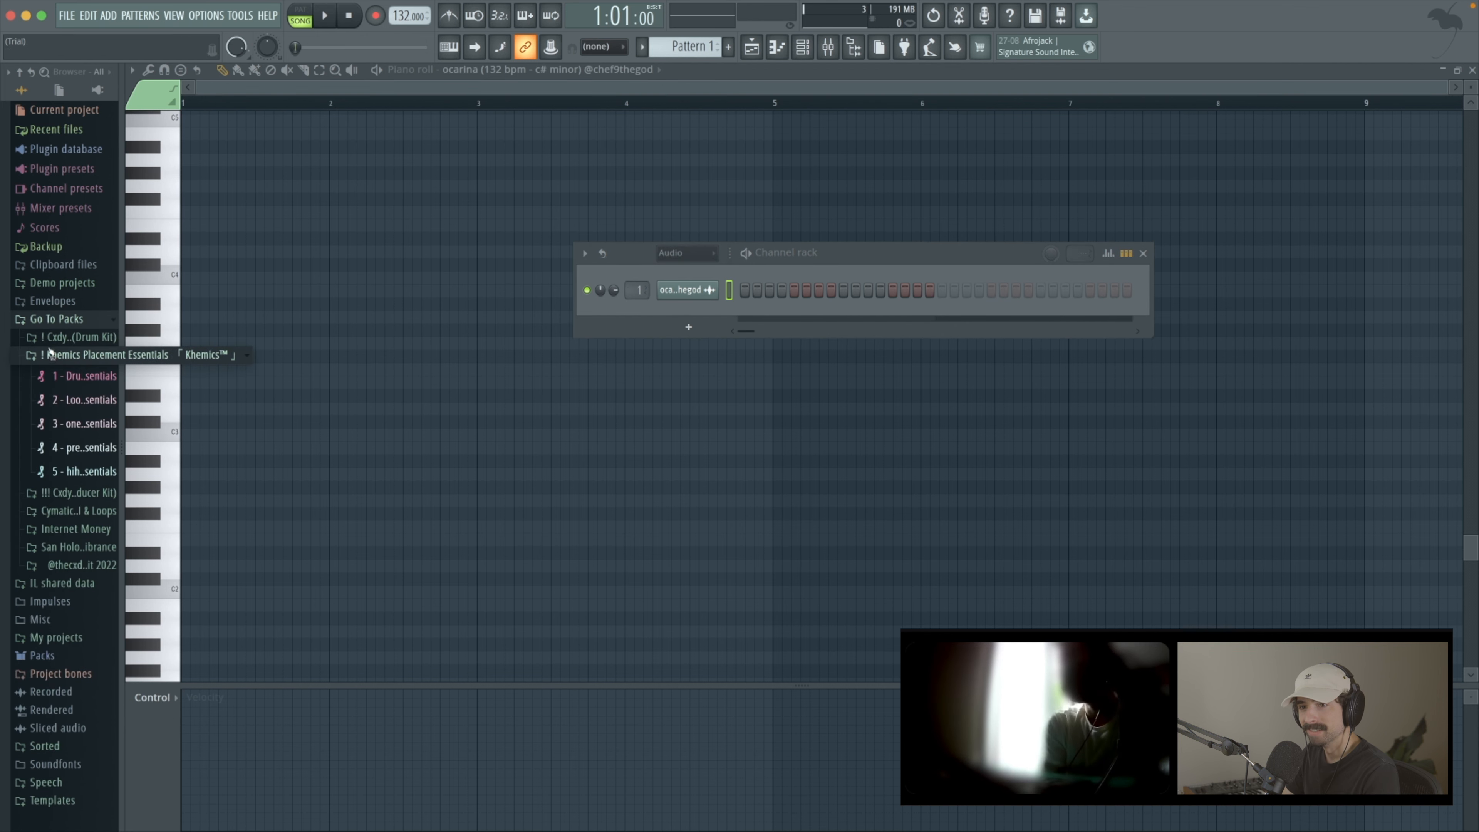
left_click(51, 354)
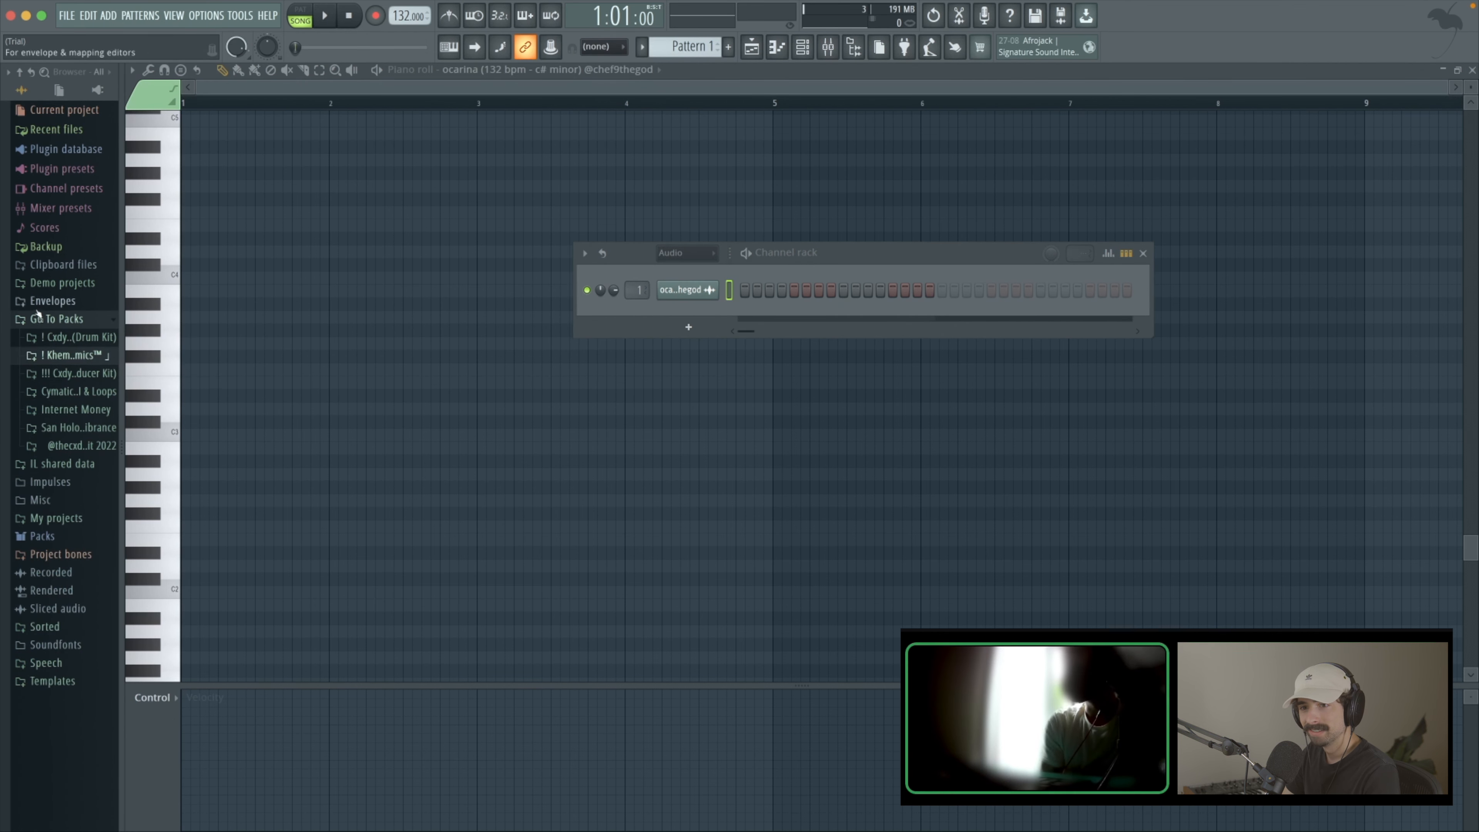
Step: Audition samples in the browser's Sorted > 01. 808 folder and add Uno 808 to the channel rack as a new channel
left_click(39, 628)
left_click(56, 518)
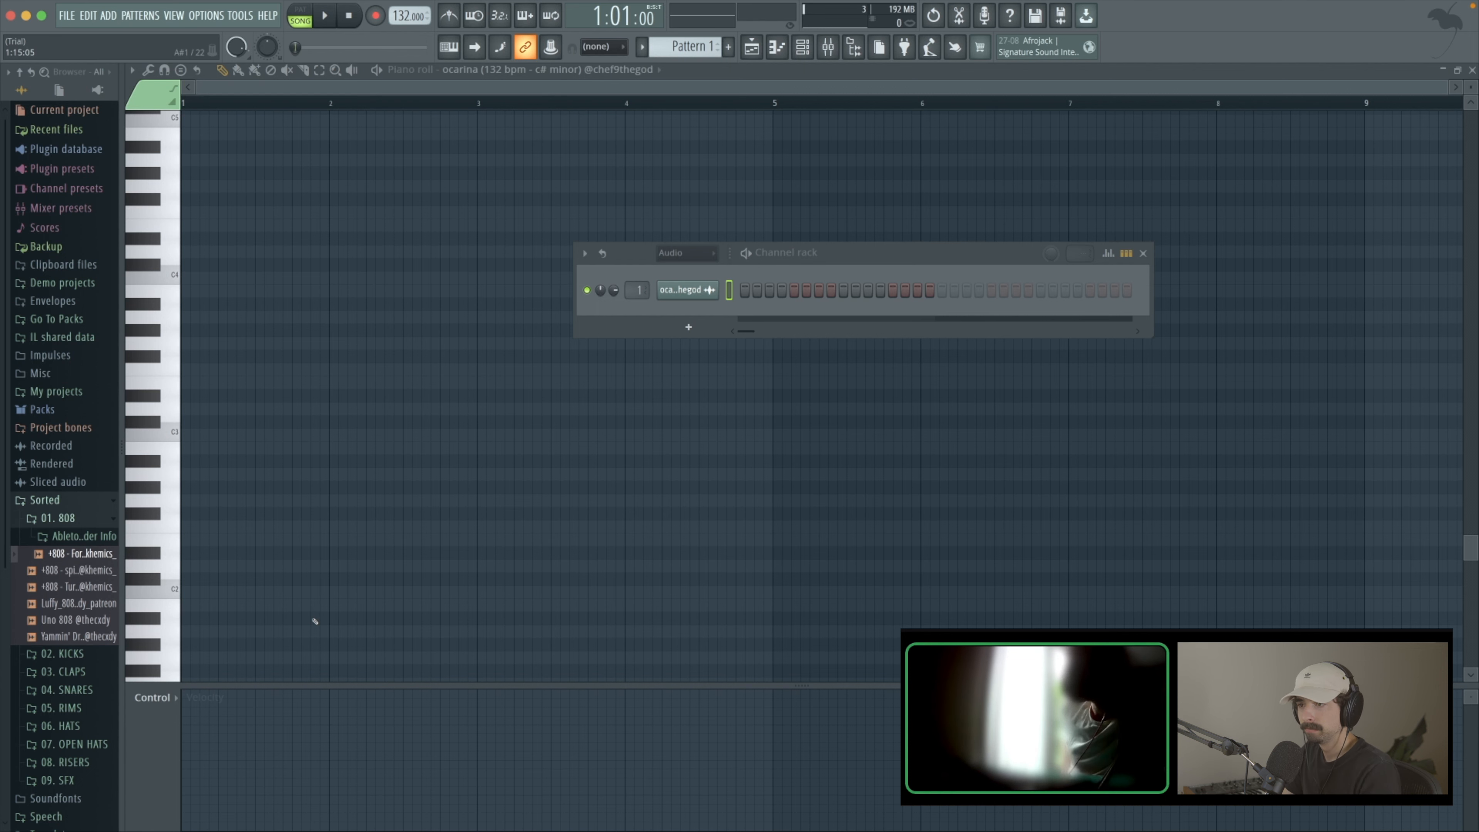
left_click(88, 603)
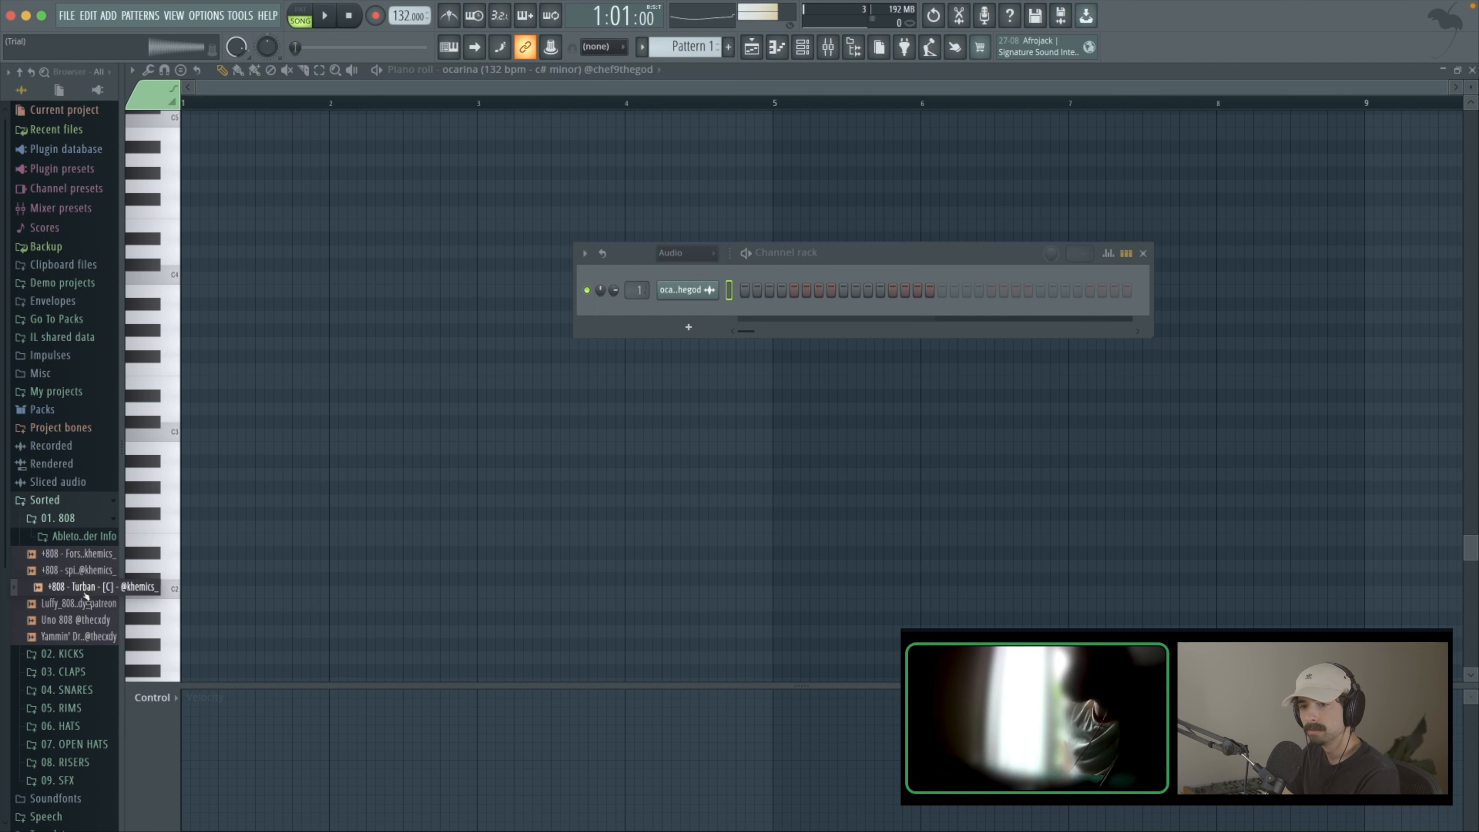
left_click_drag(86, 623, 693, 321)
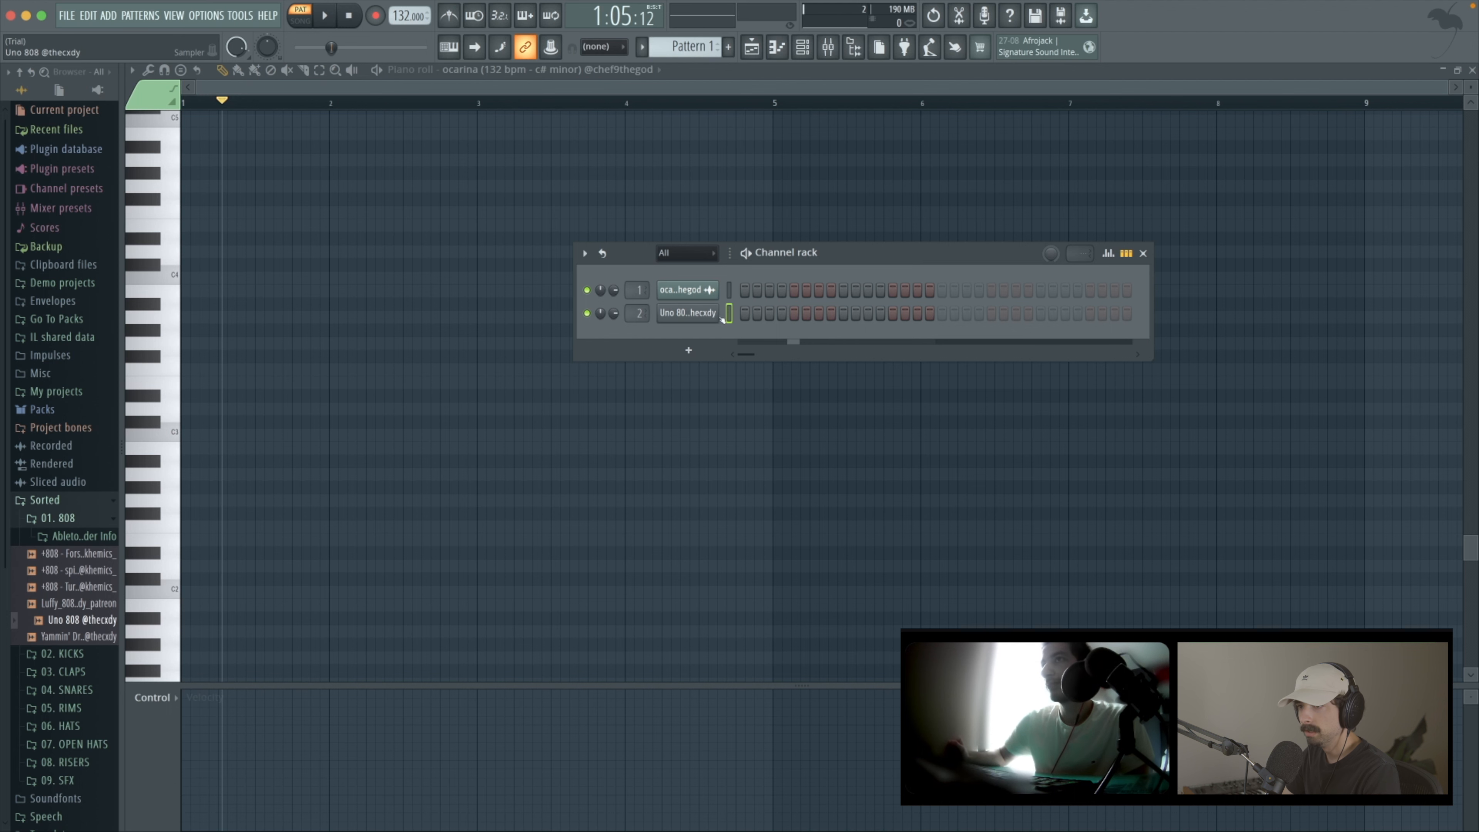
Step: Open the piano roll for the Uno 808 channel and briefly play the pattern
right_click(729, 313)
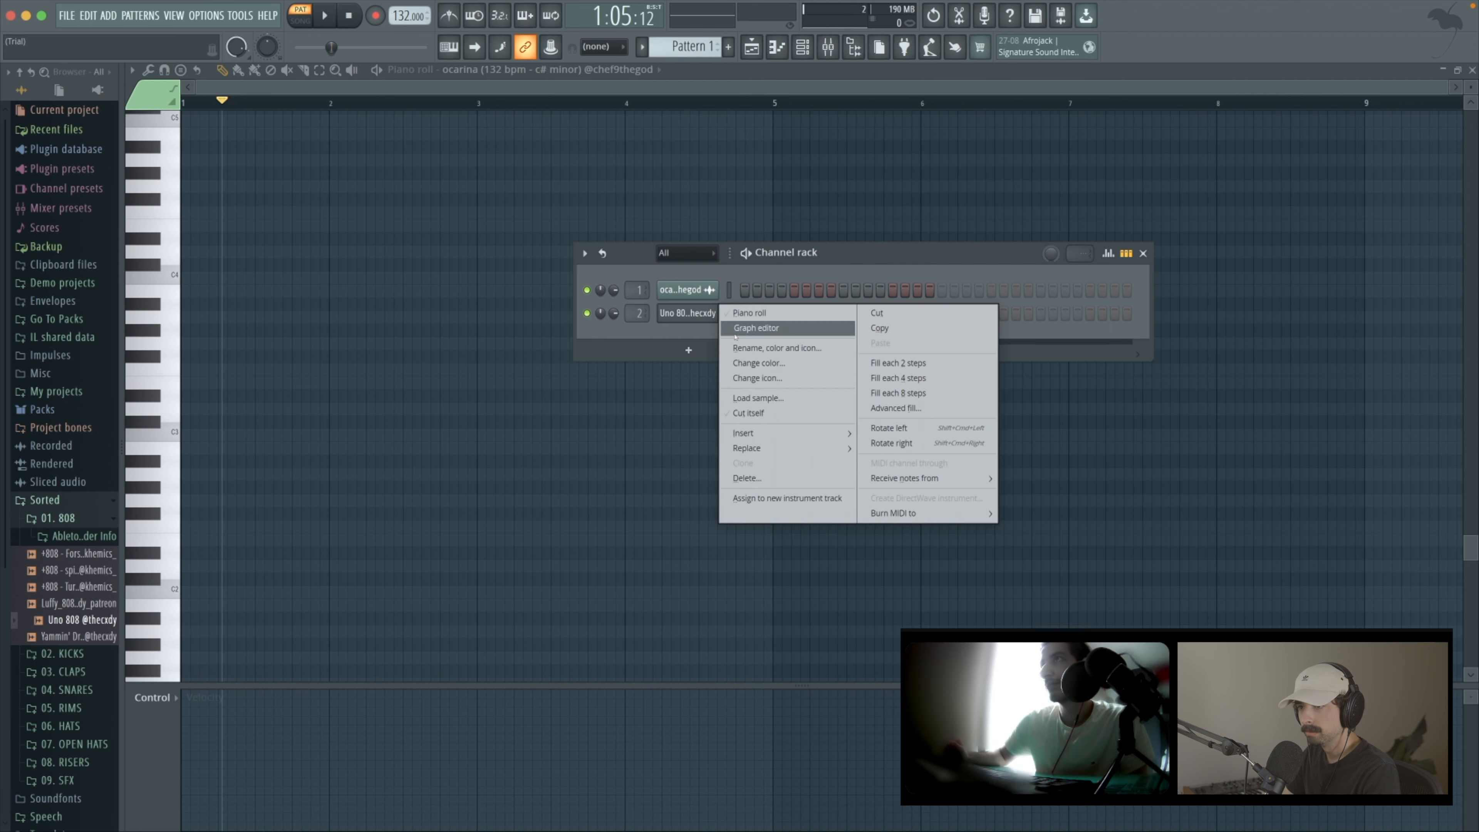
left_click(739, 313)
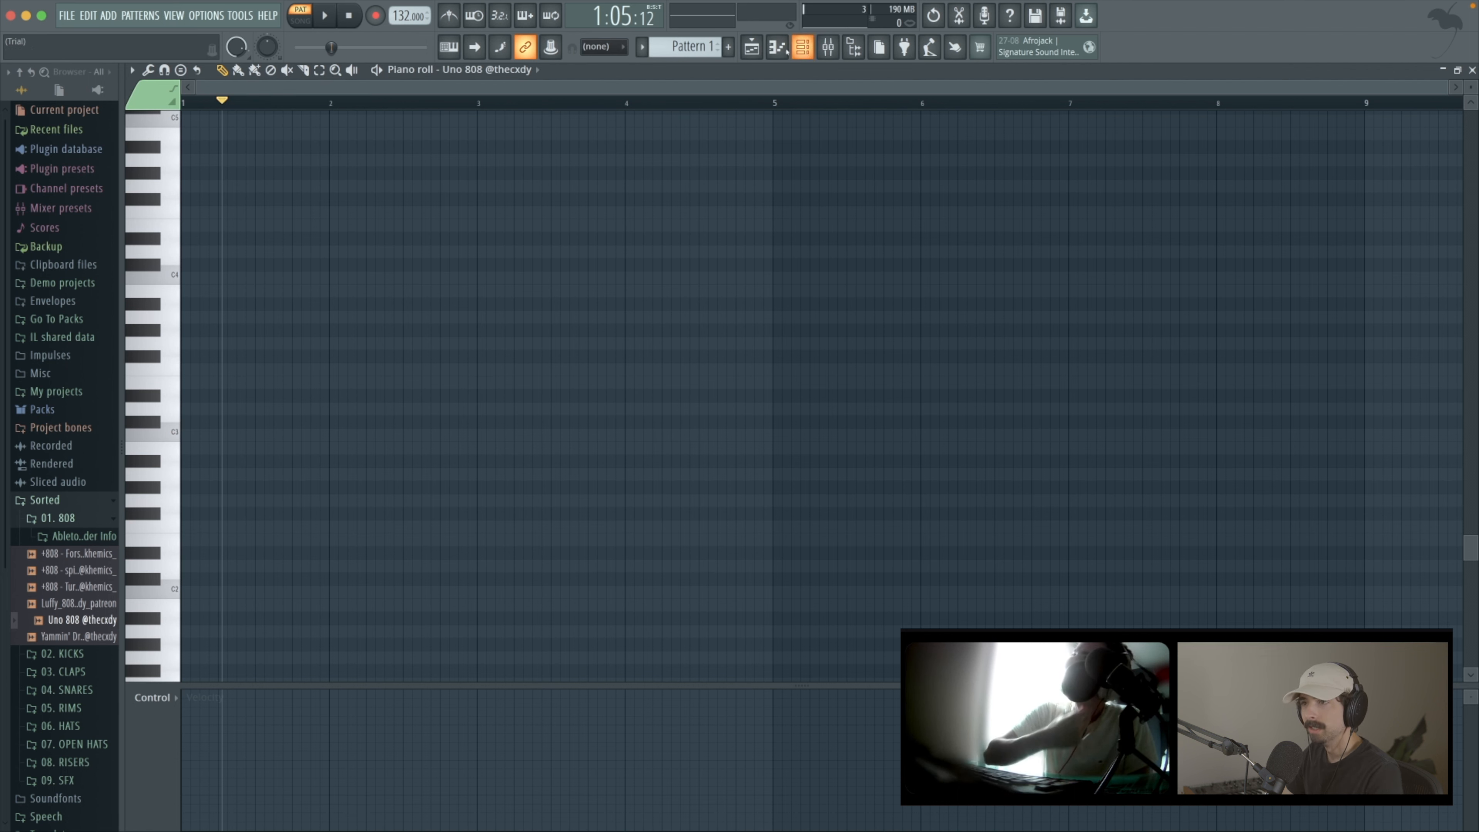
key("space")
key("space")
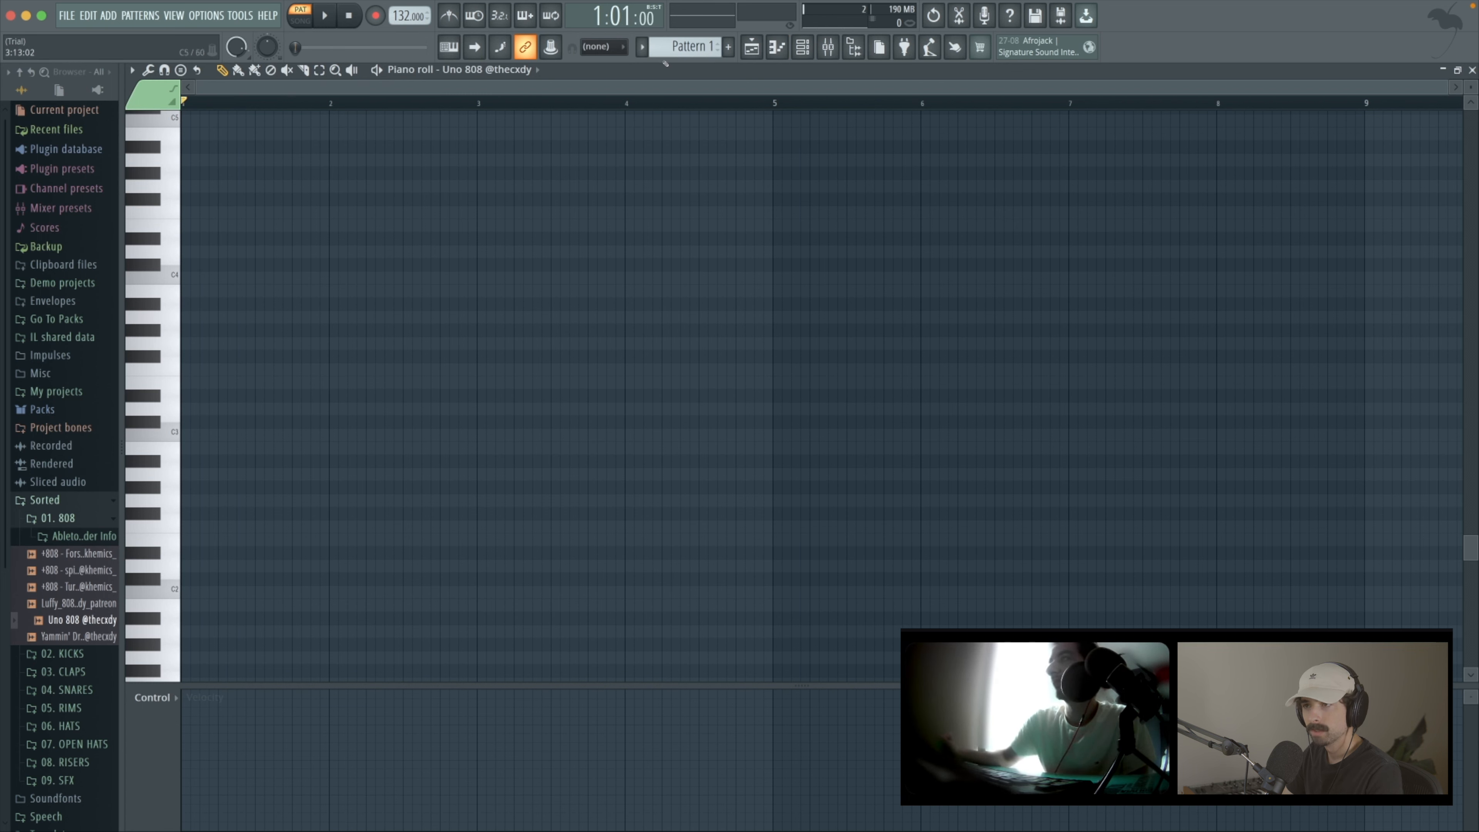
Step: Switch playback to song mode and show the playlist arrangement
left_click(312, 6)
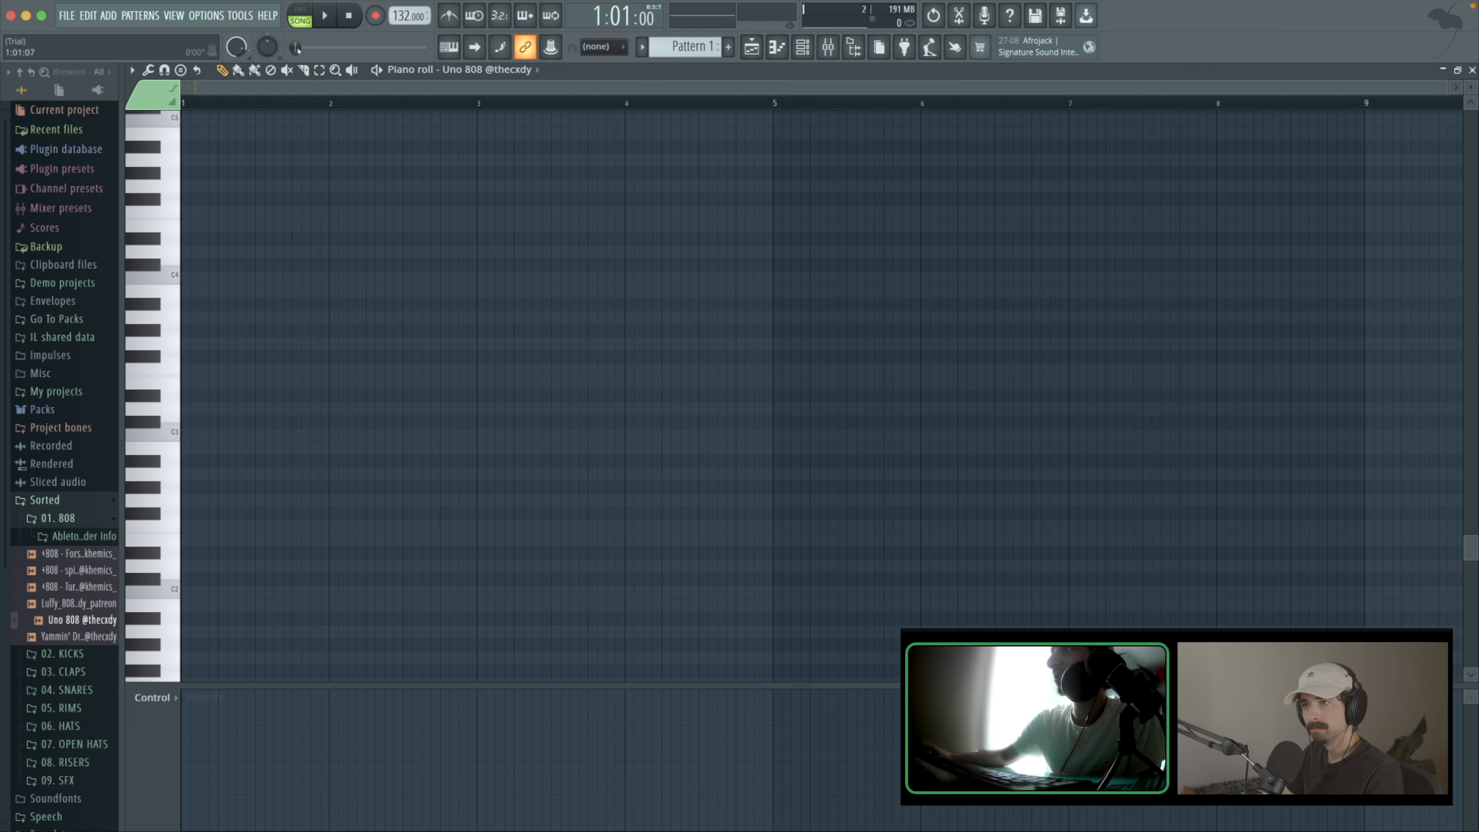
left_click(778, 47)
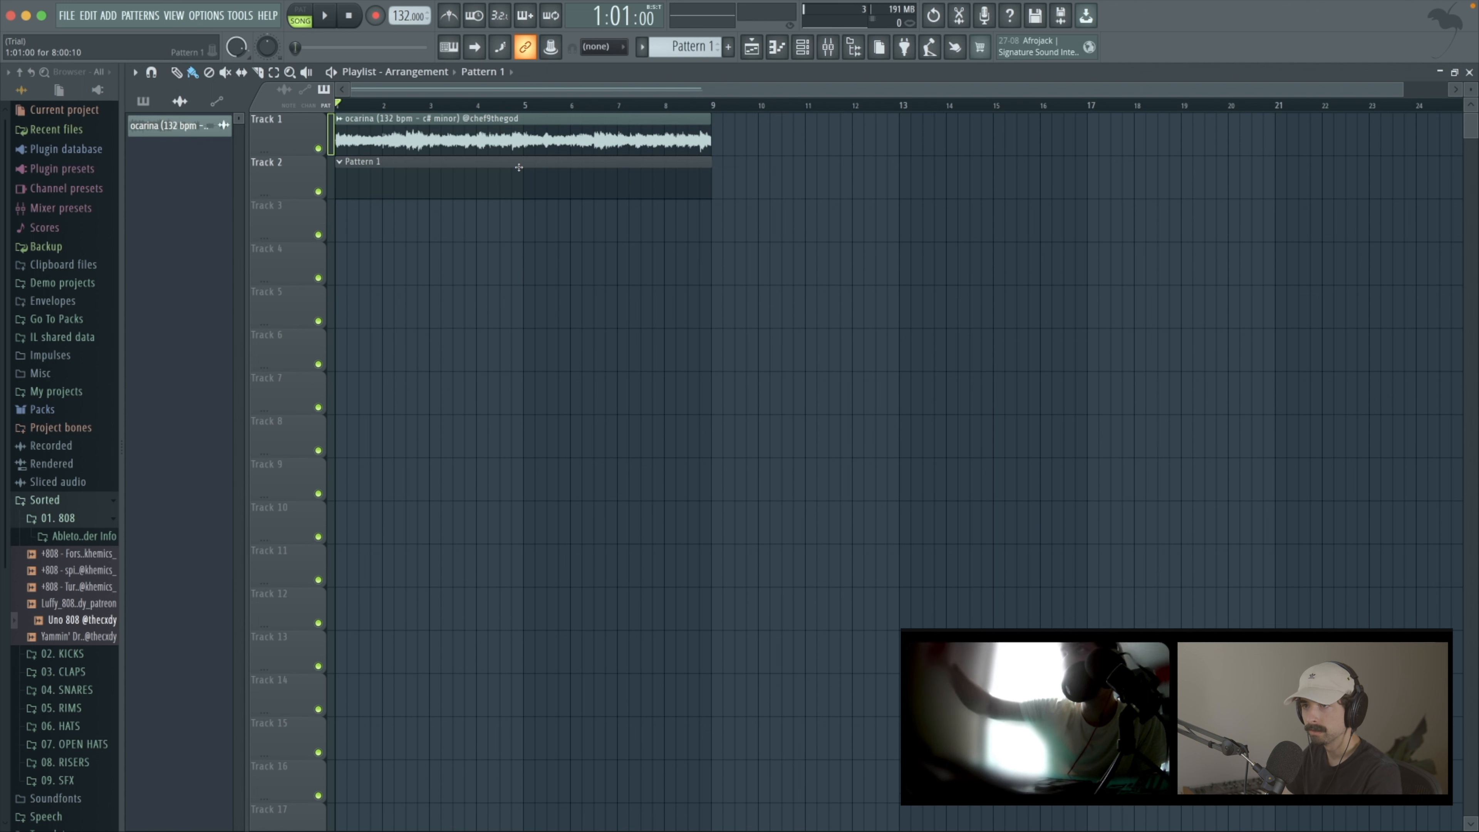
Step: Reposition the playhead at several points along the ocarina clip, leaving it near the end of bar 1
left_click(366, 105)
left_click_drag(367, 105, 338, 103)
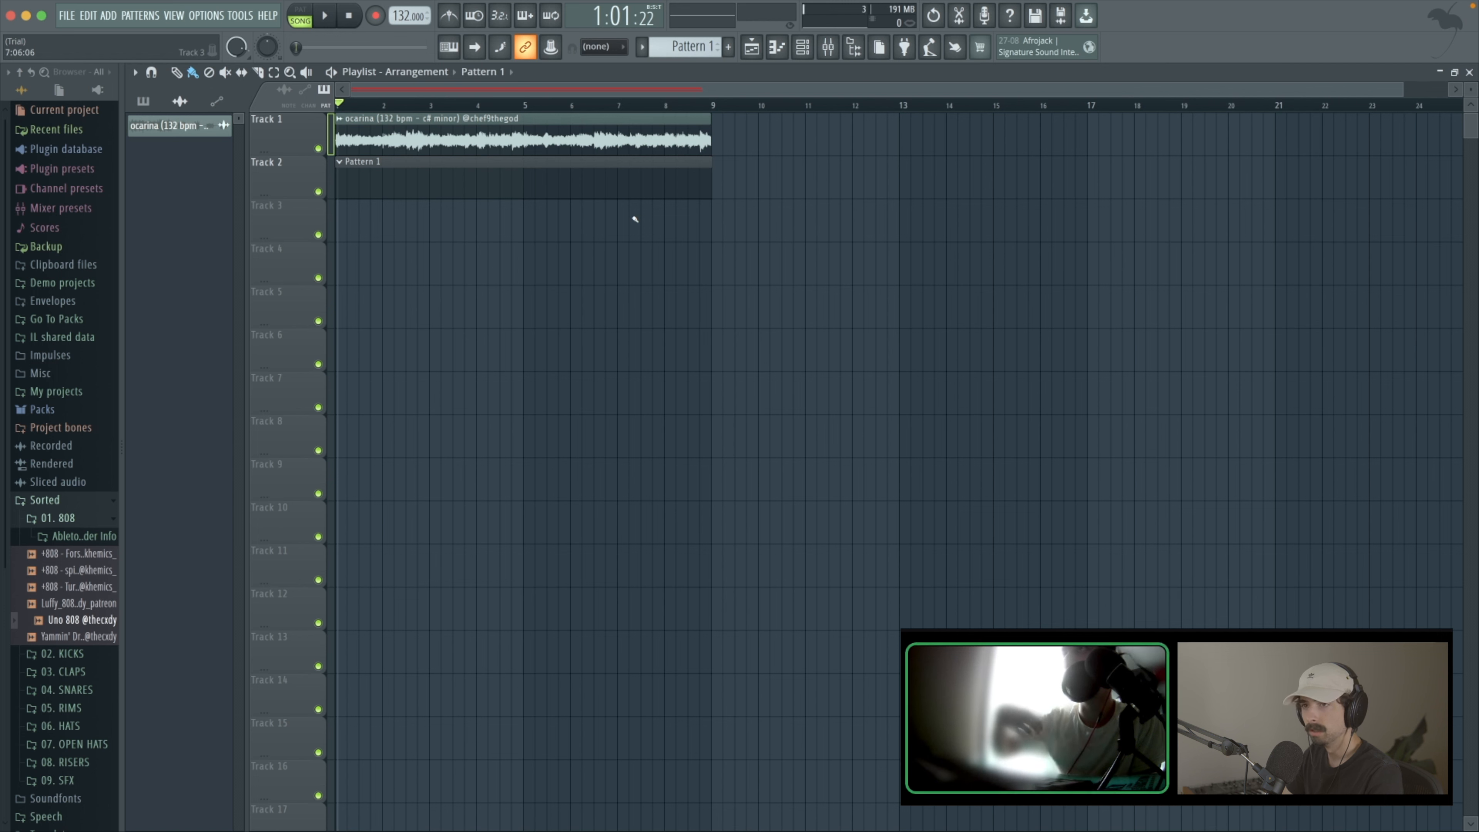
key("l")
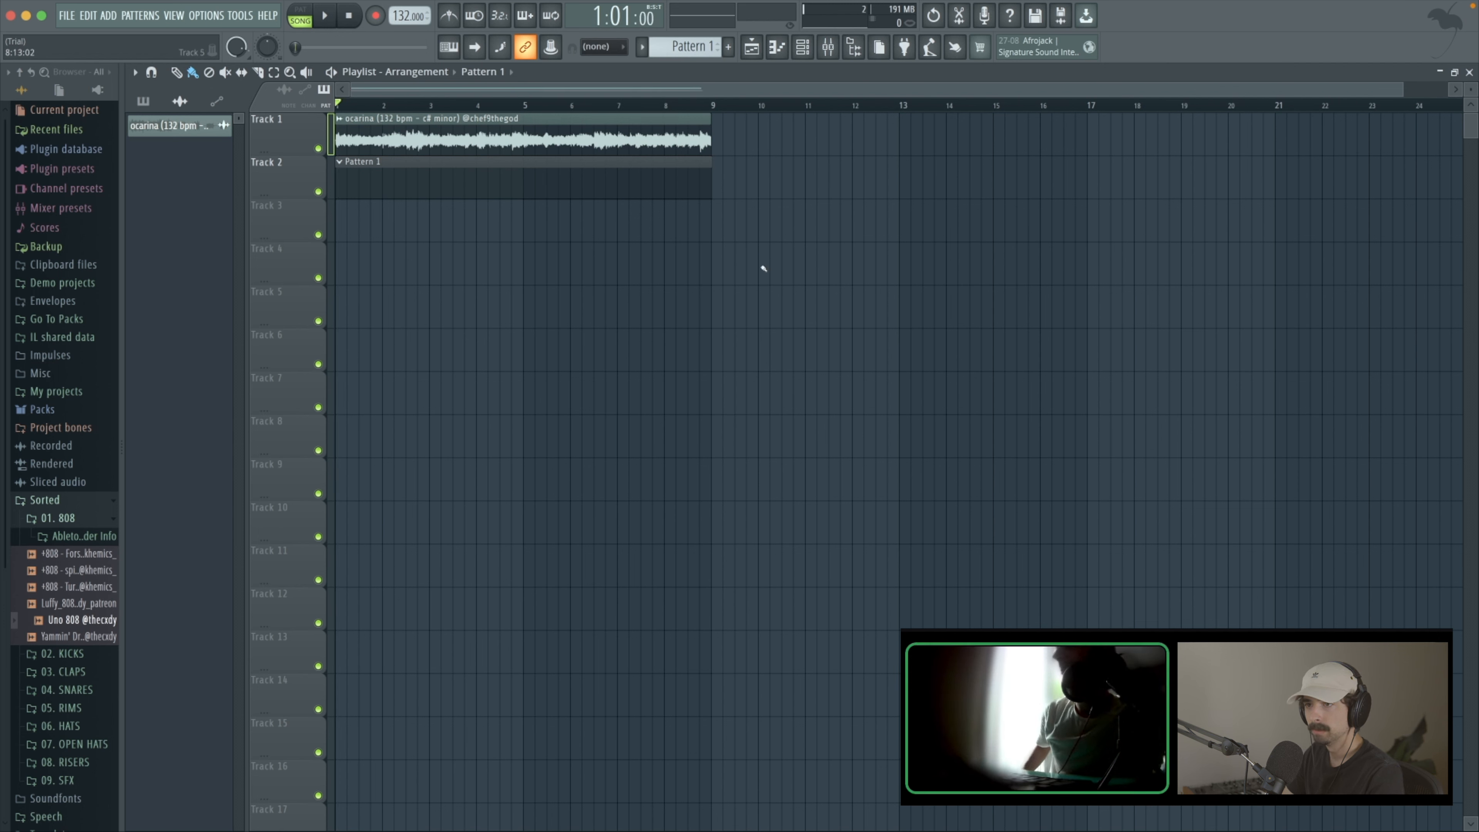
left_click(697, 105)
left_click_drag(696, 108, 398, 103)
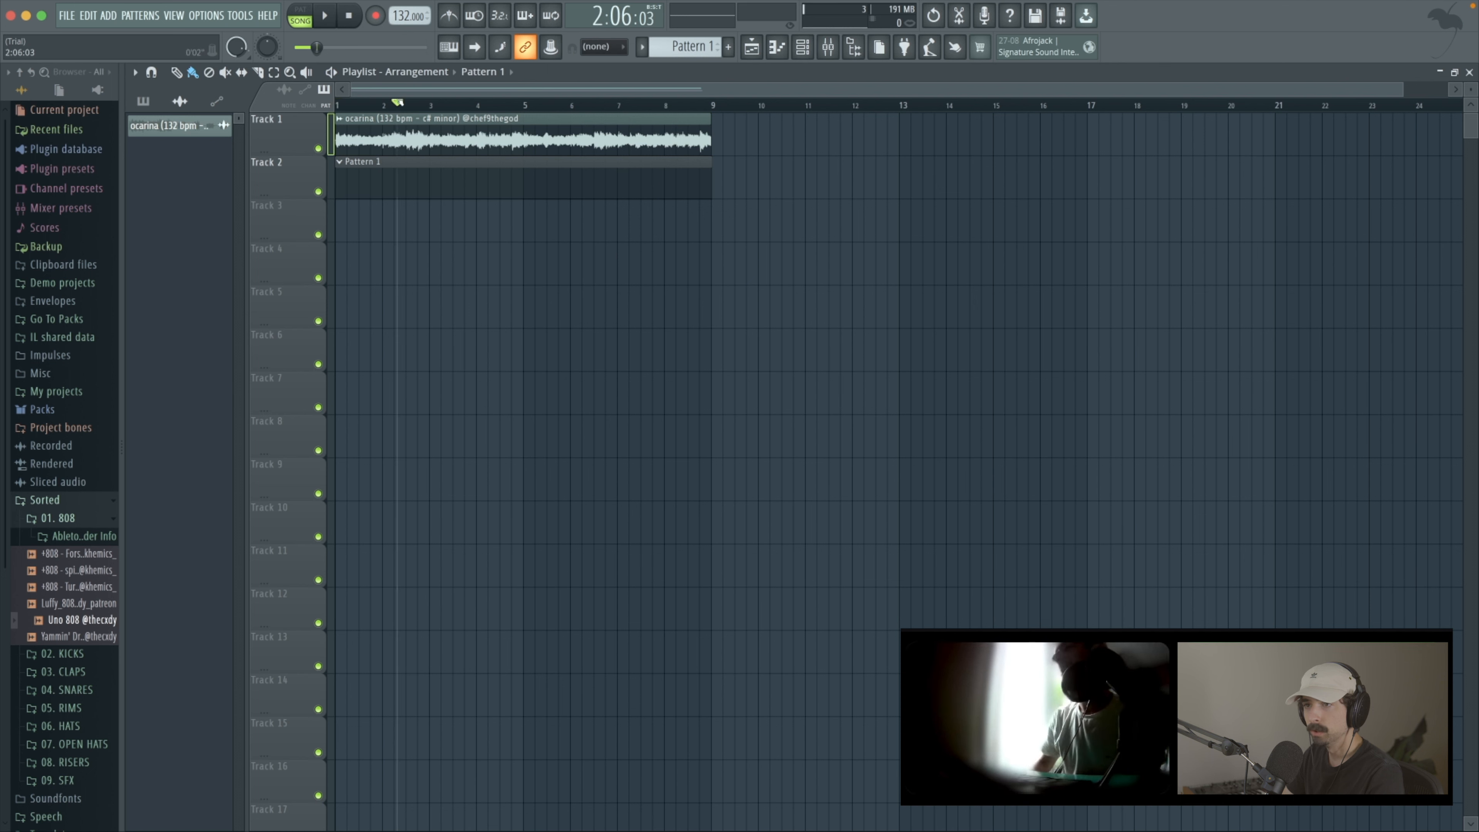
left_click(540, 106)
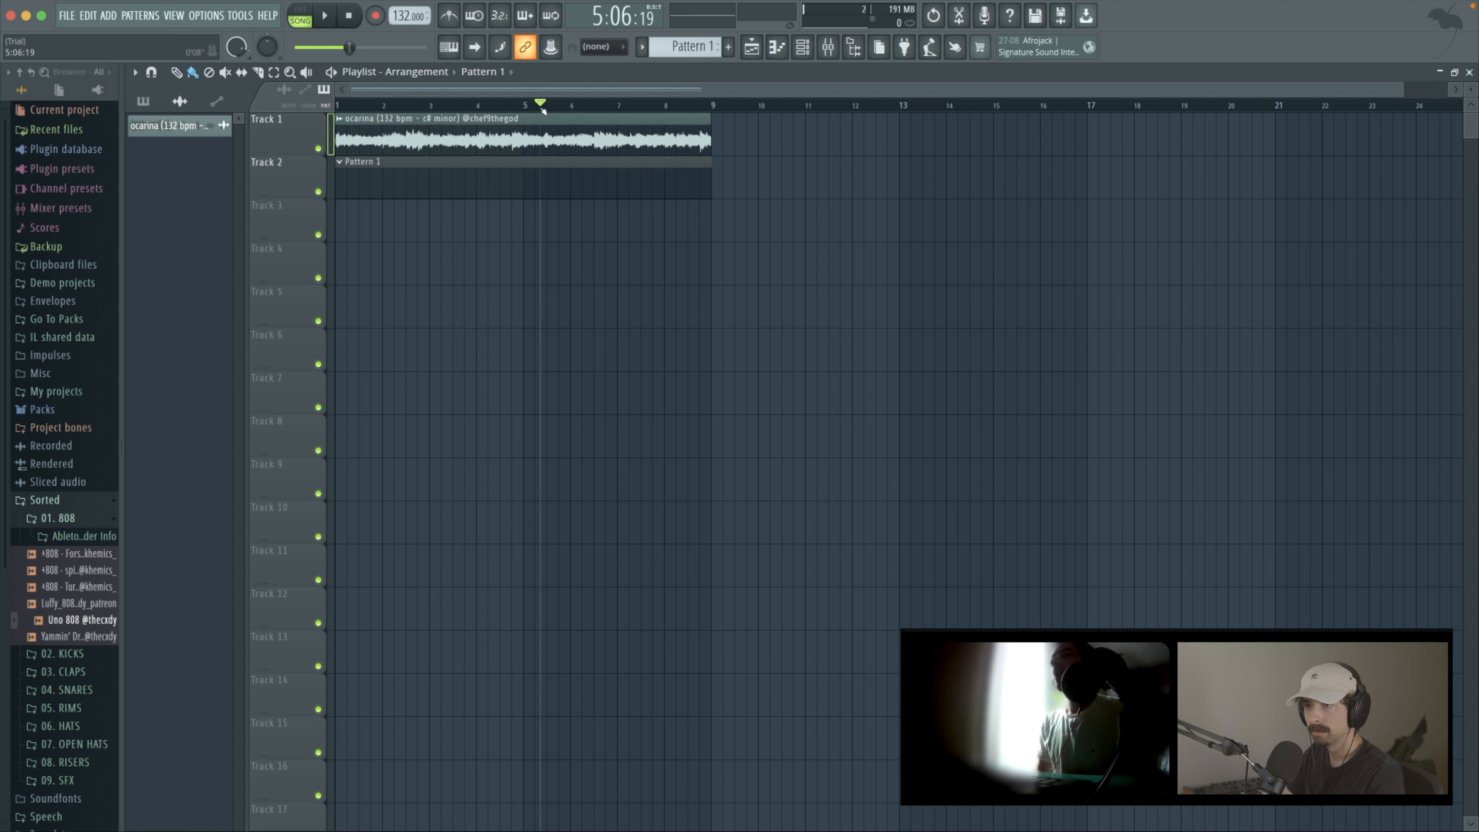
left_click(379, 104)
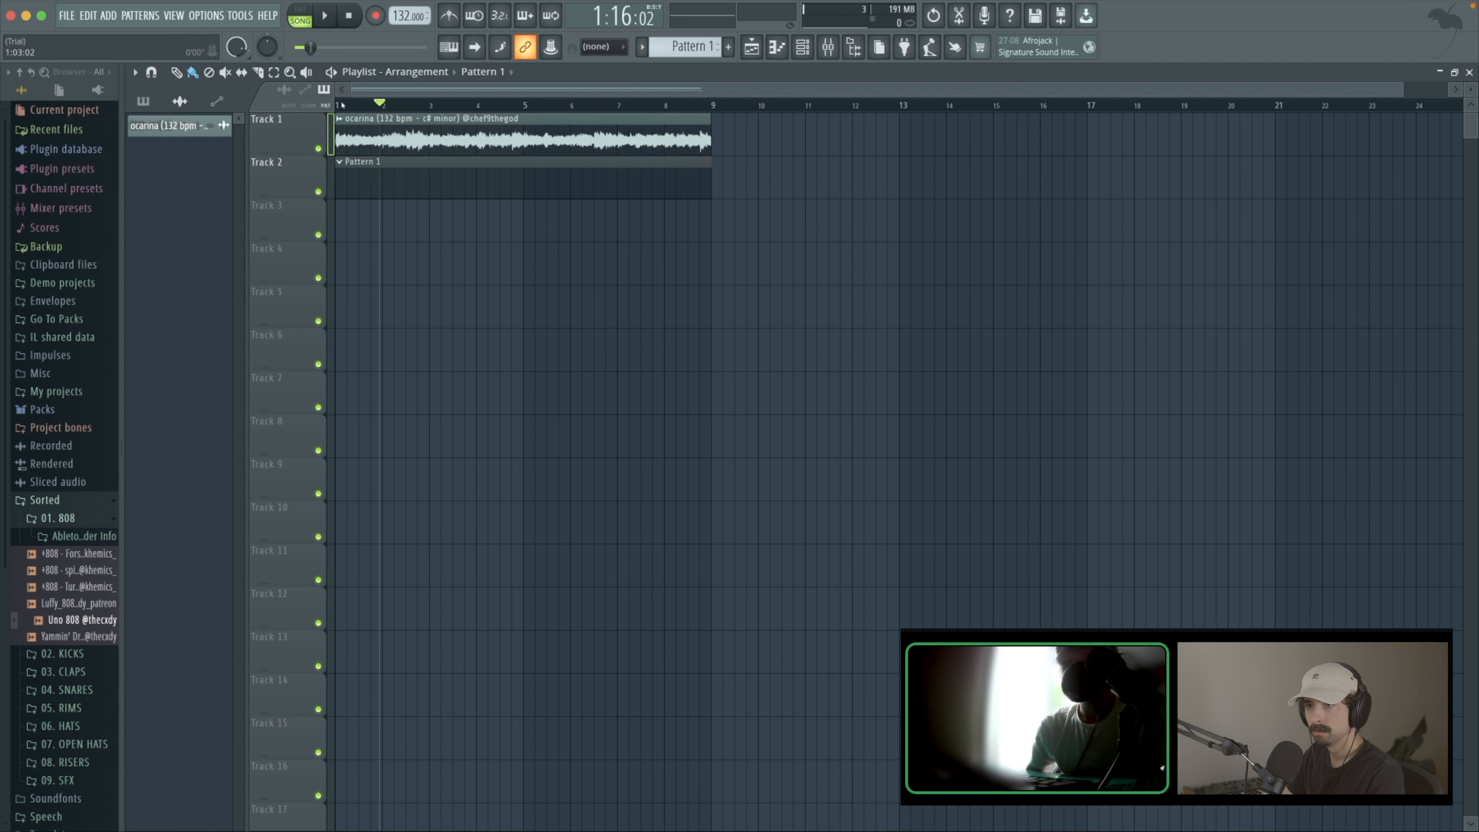
Step: Select the playlist time range from bar 1 to bar 9, covering the full ocarina clip
left_click_drag(340, 106, 713, 108)
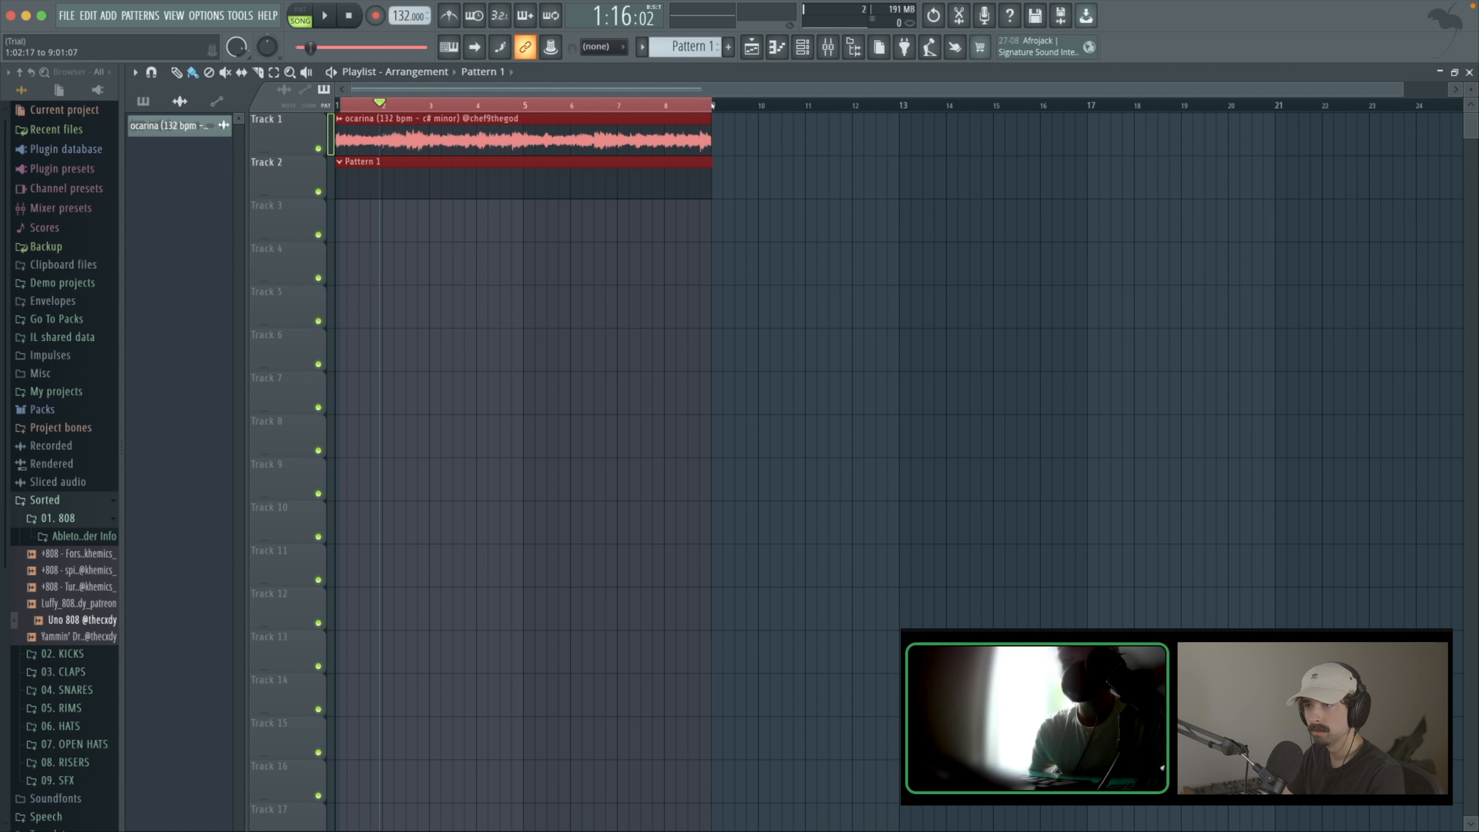
left_click(713, 324, "super")
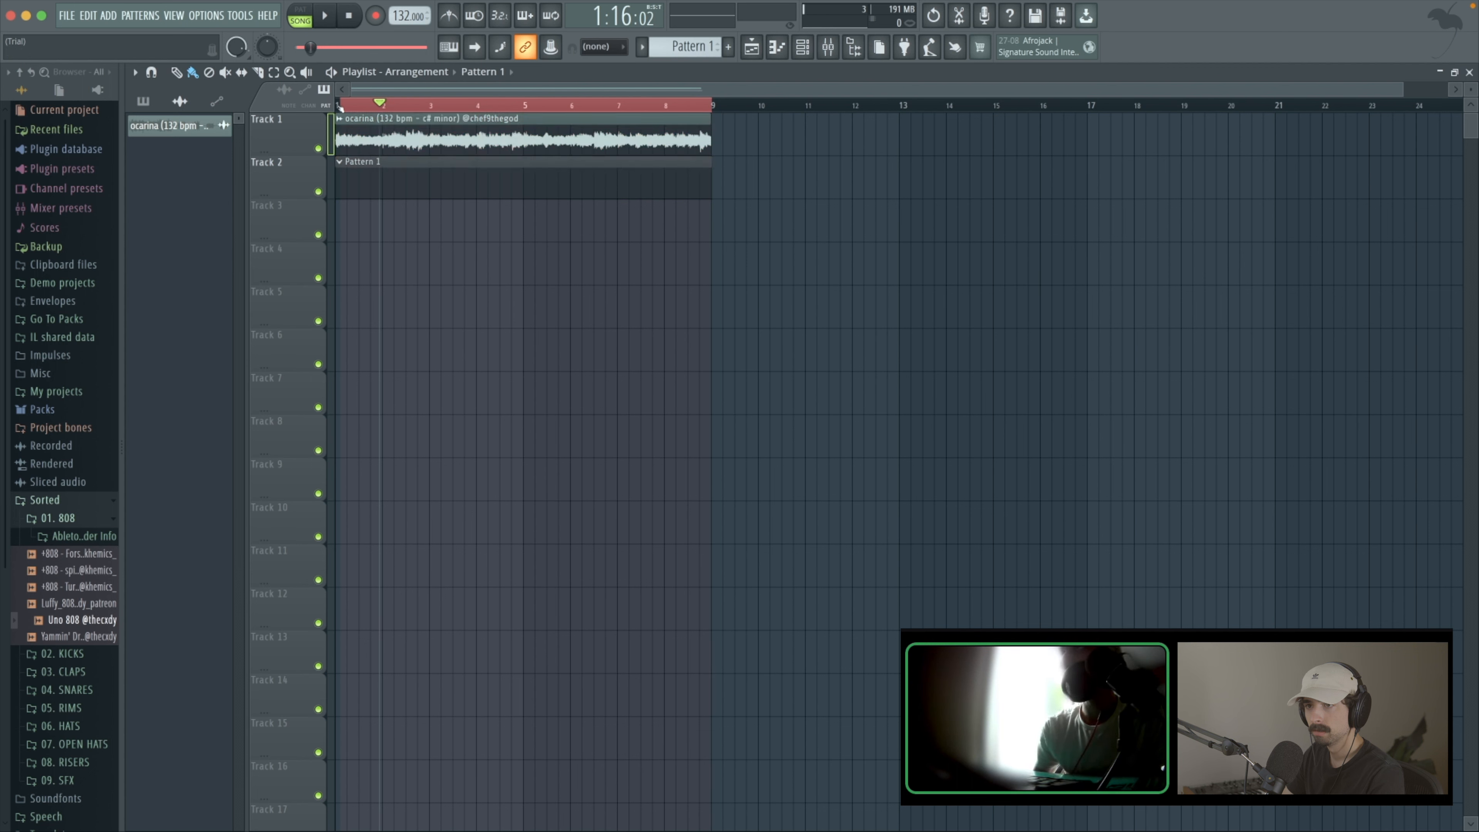
Step: Set the playlist snap to Beat and reselect the time range from bar 1 to bar 9
left_click_drag(340, 109, 339, 109)
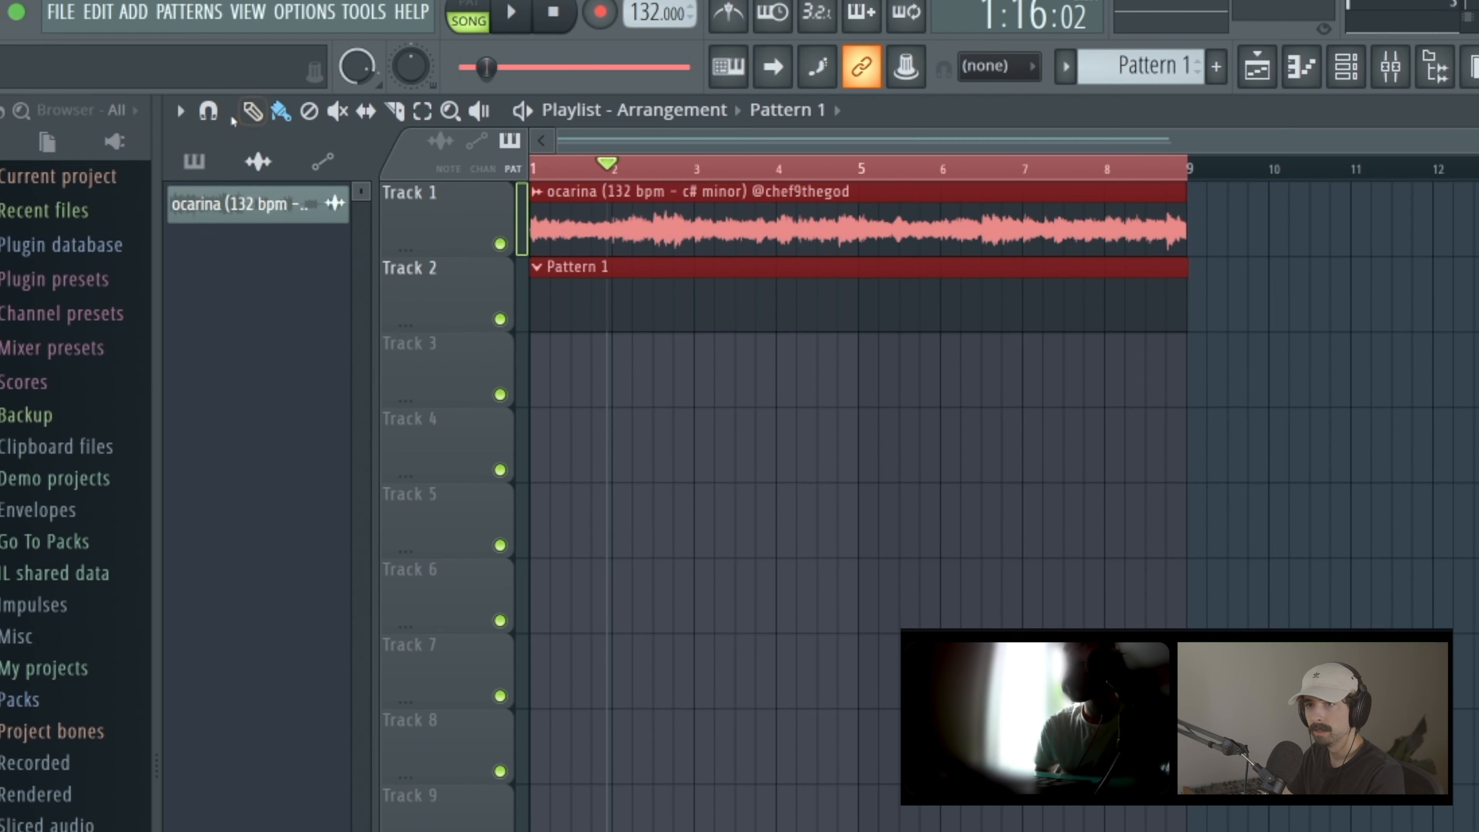
left_click(154, 74)
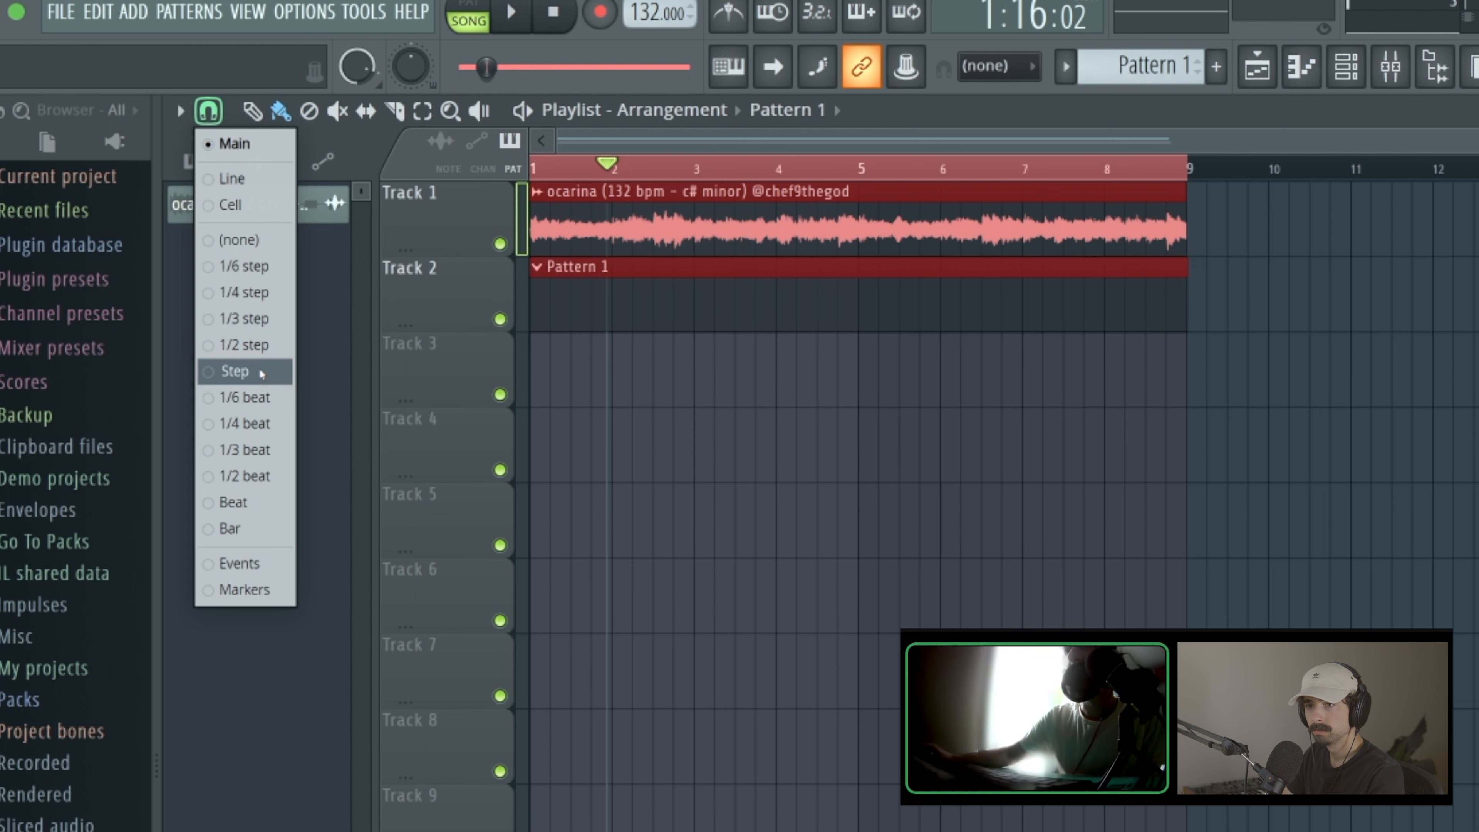
left_click(254, 502)
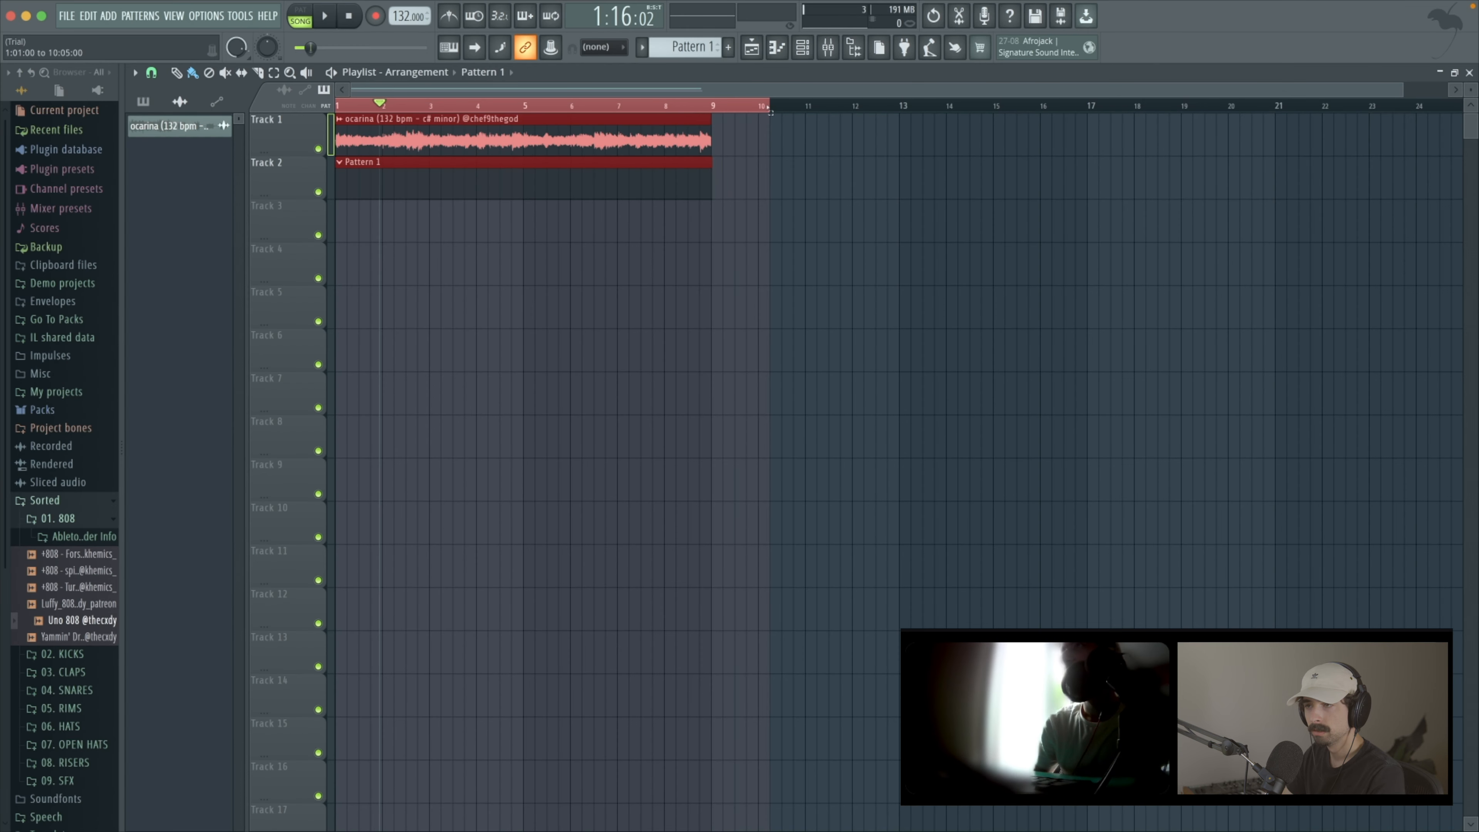
left_click_drag(338, 105, 714, 107)
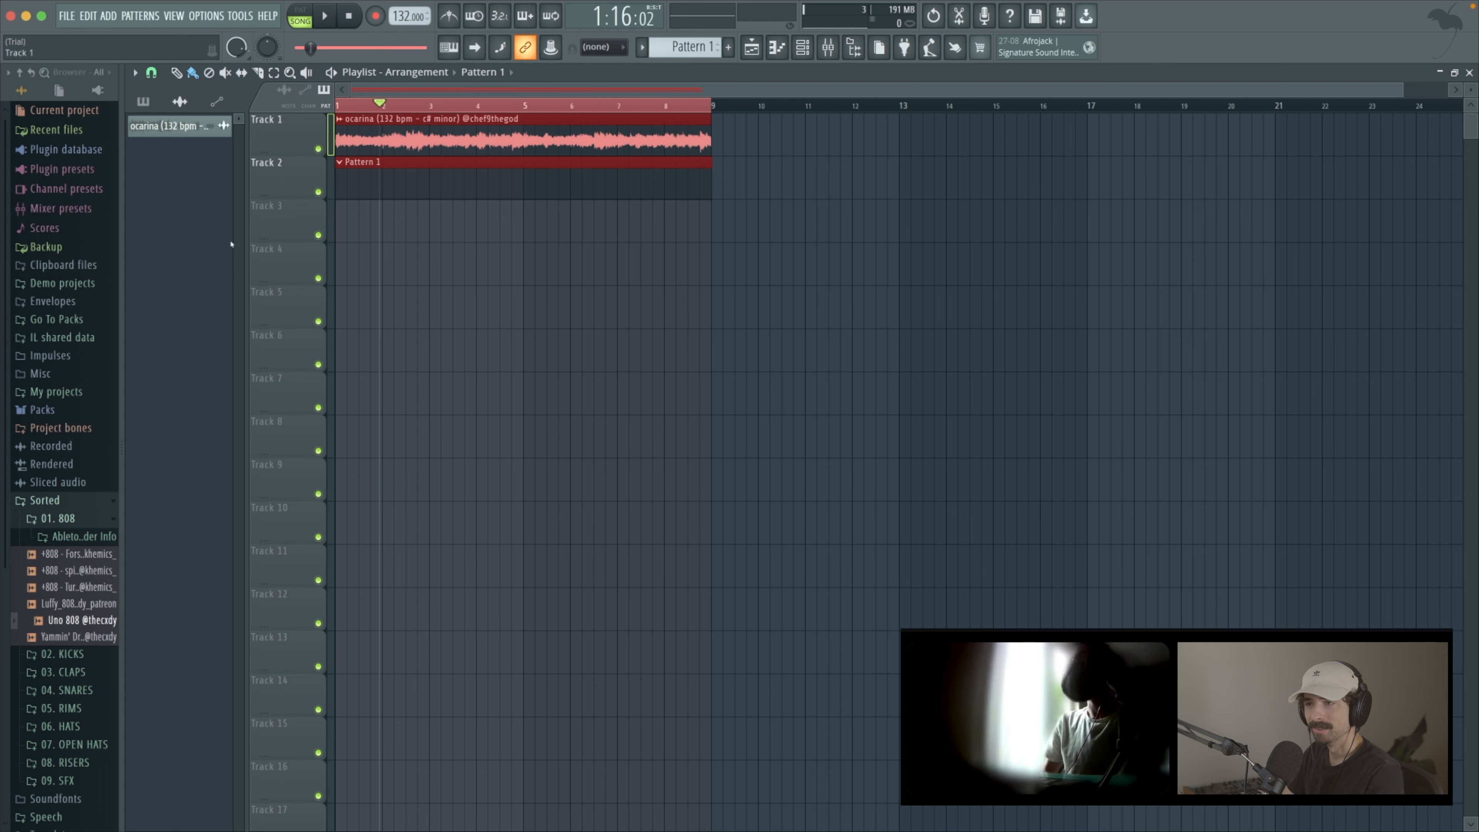
Step: Add the $ Clap sample from the 03. CLAPS folder to the channel rack as a new channel
left_click(802, 48)
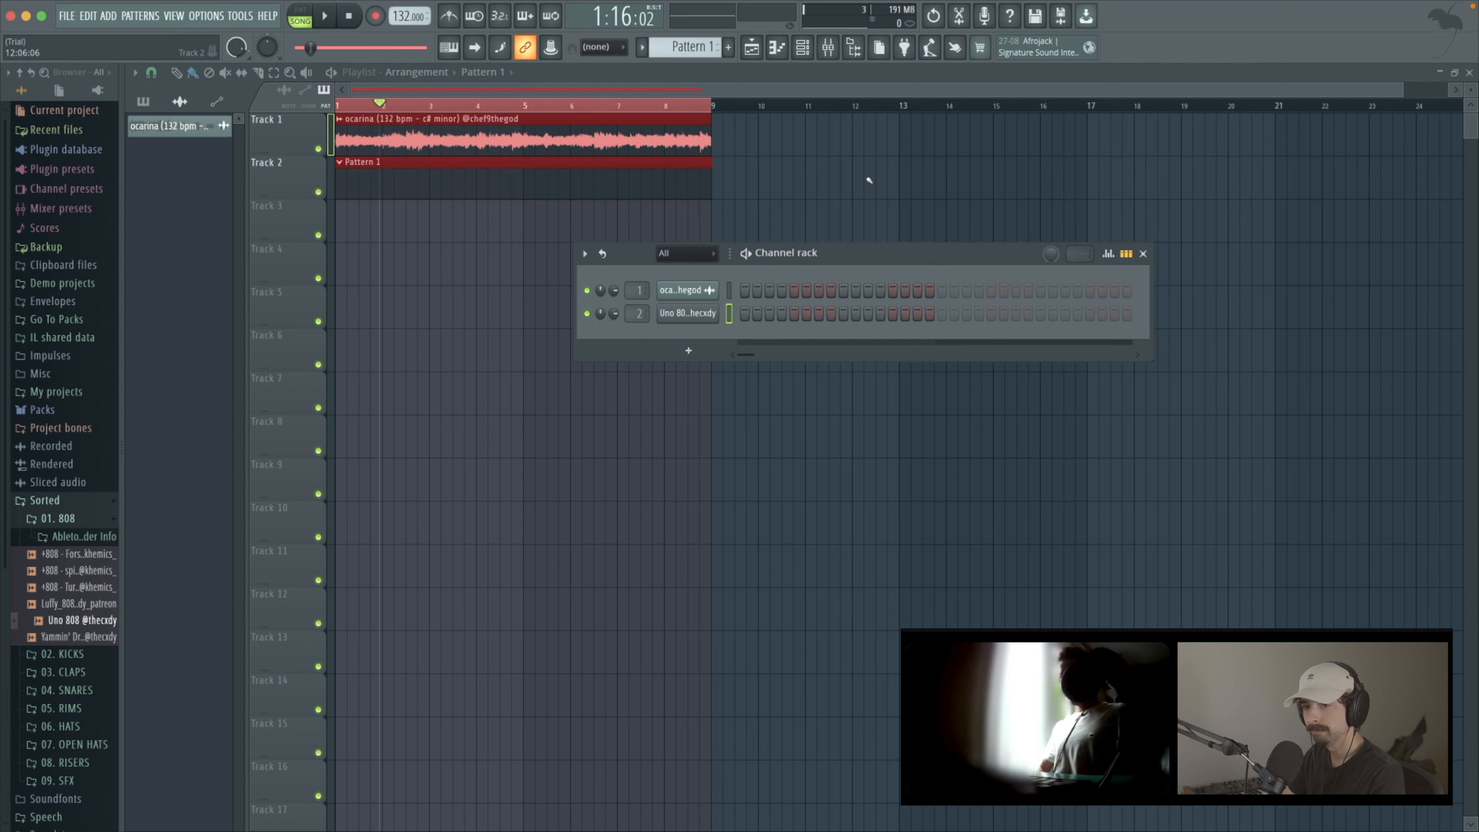
left_click(56, 523)
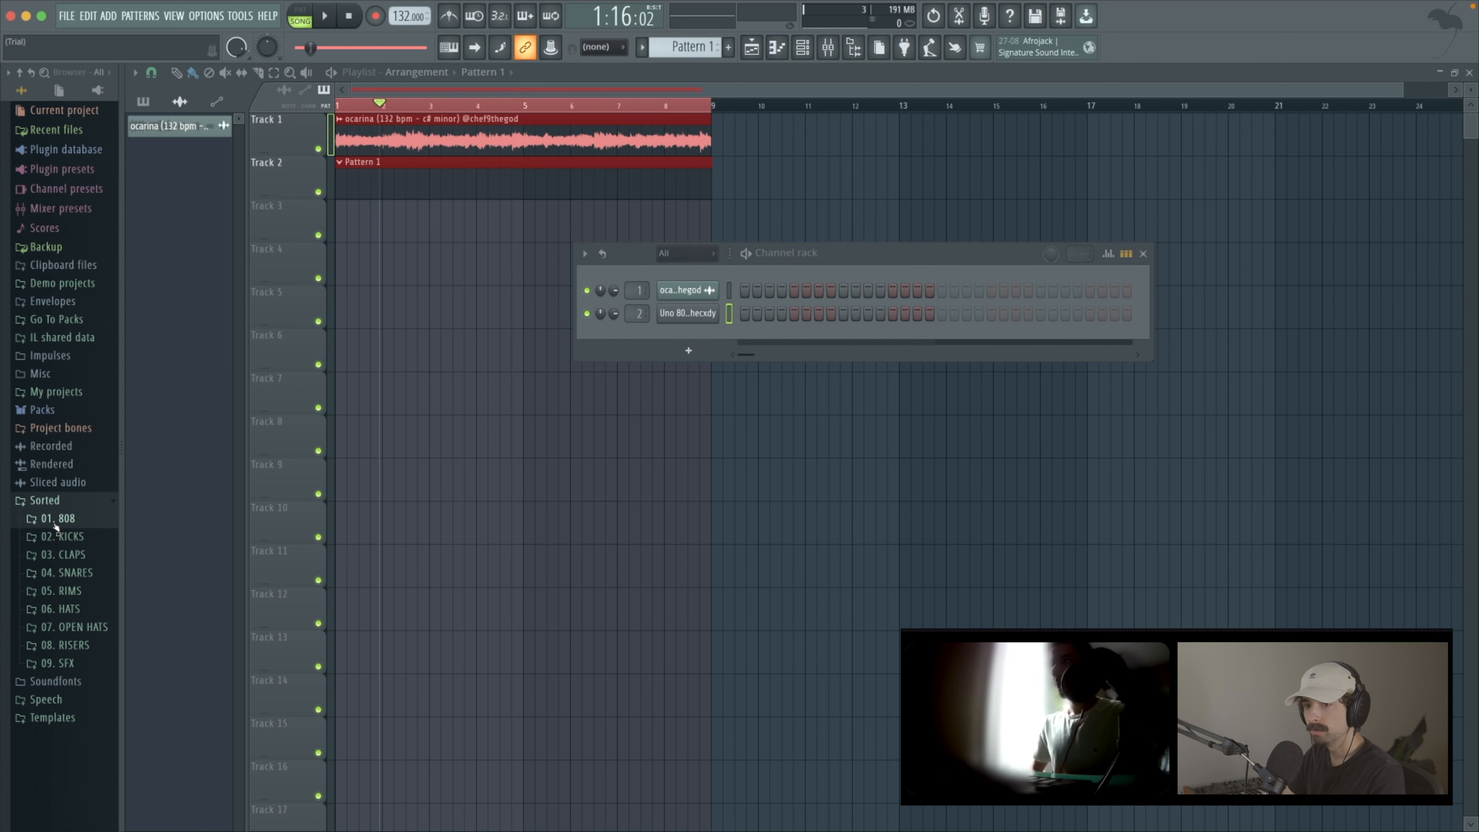
left_click(62, 554)
left_click_drag(79, 589, 719, 342)
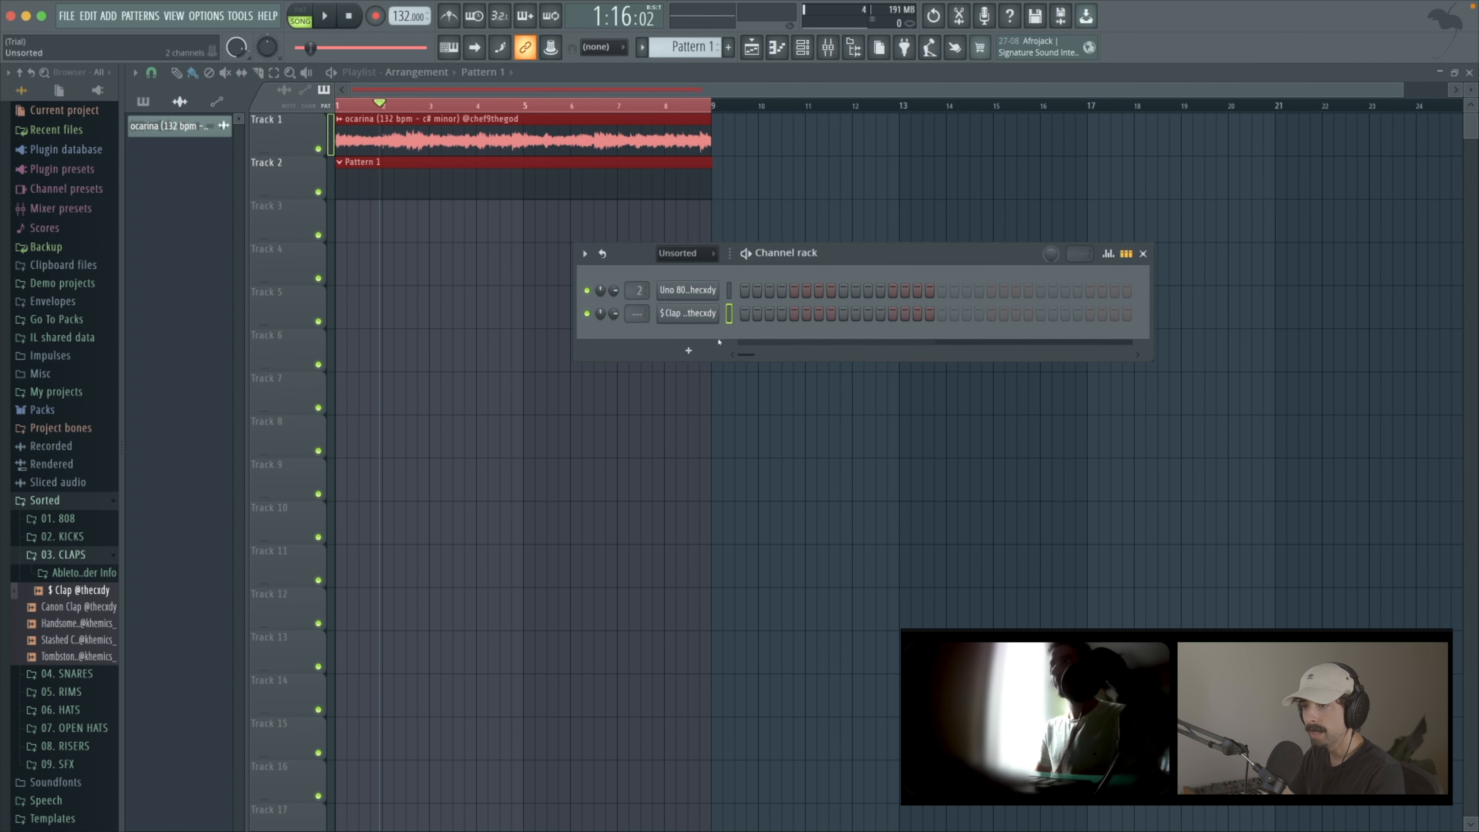
Step: Place clap hits on steps 5 and 13 and route the clap channel to mixer track 3
left_click(794, 314)
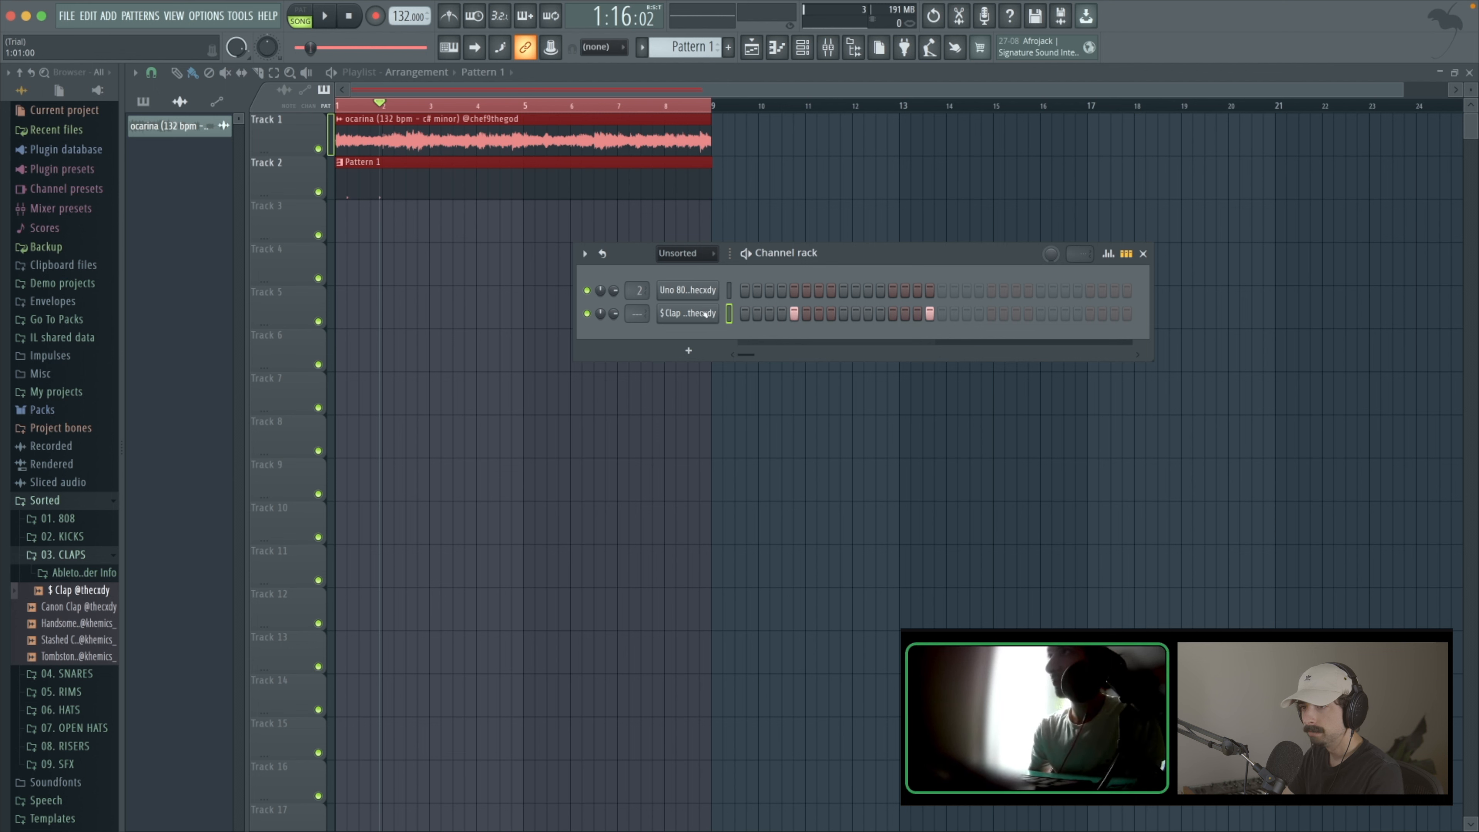
left_click_drag(638, 313, 639, 302)
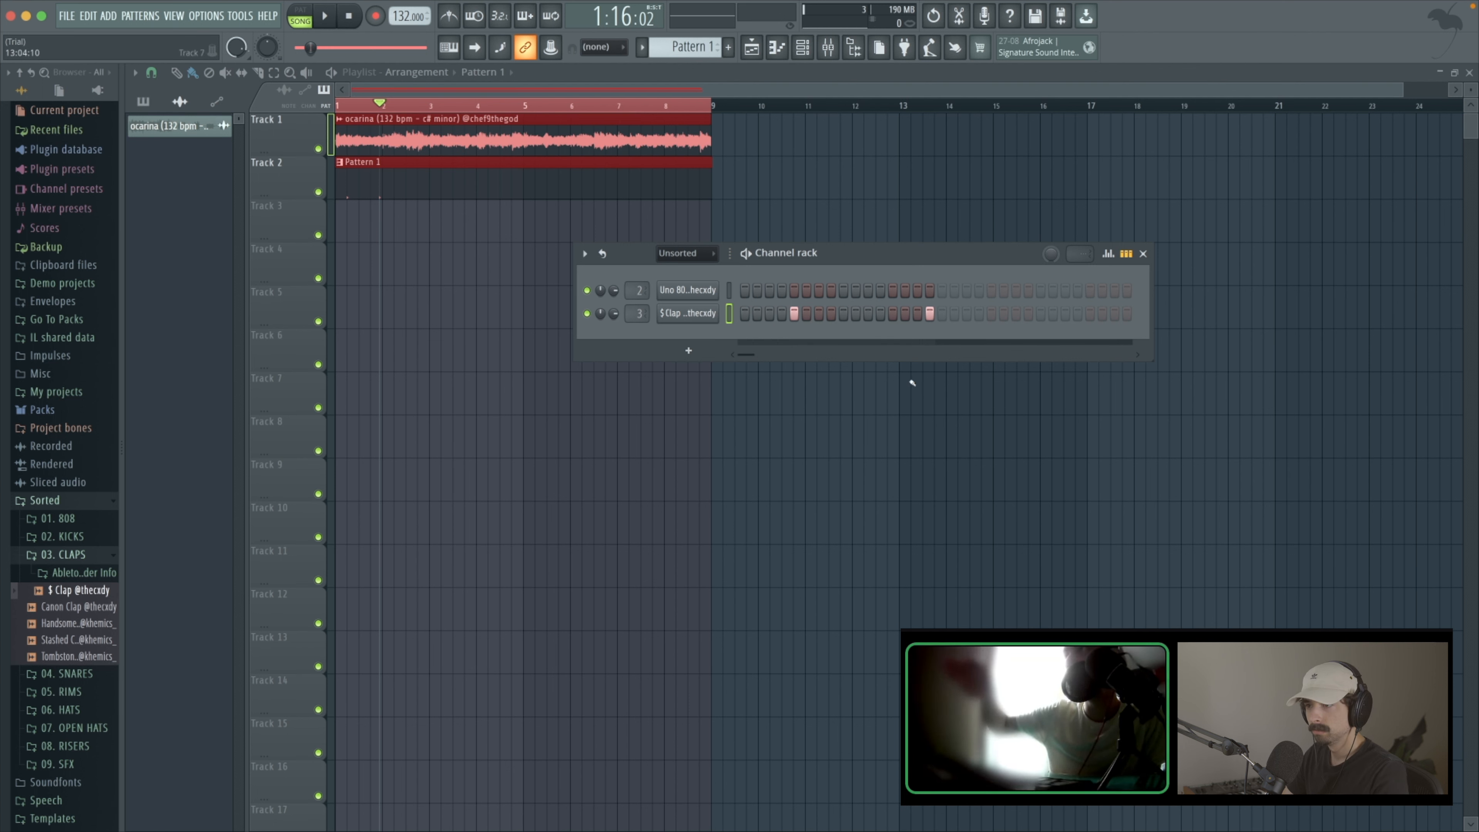
left_click(929, 314)
left_click(893, 314)
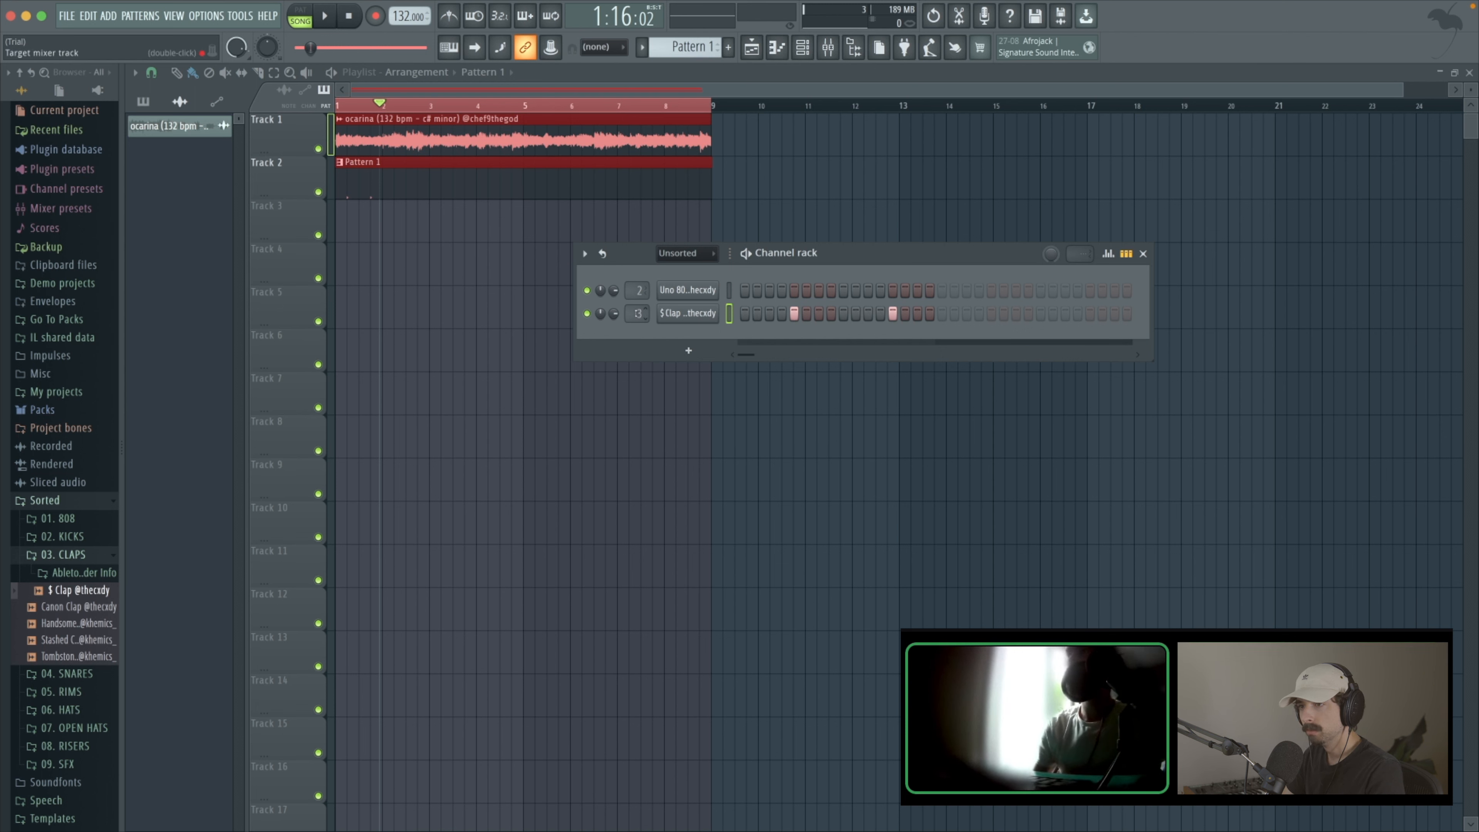
Step: Play the song briefly with the clap and move the playhead back to the start of bar 1
key("space")
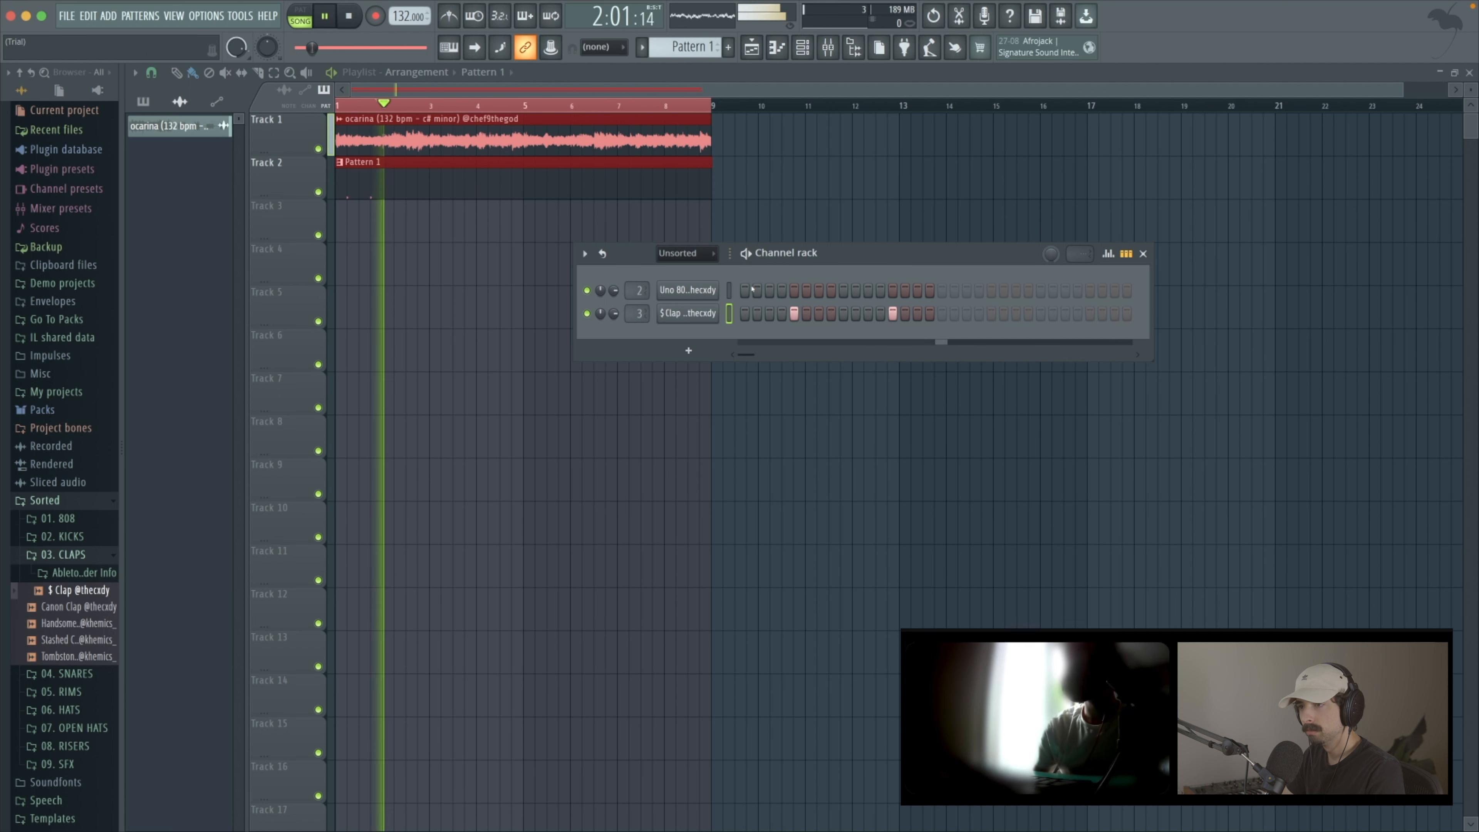
key("space")
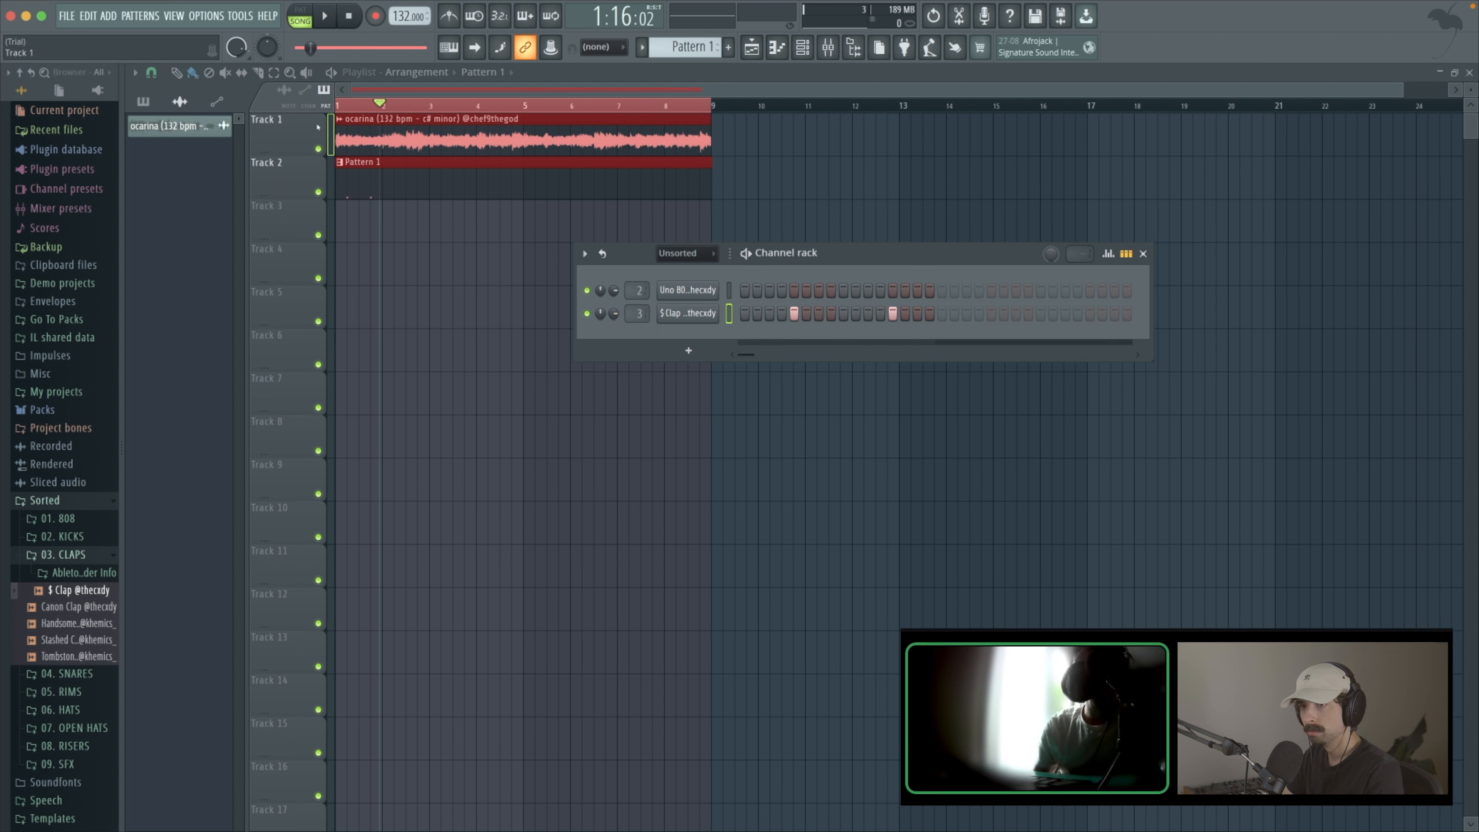
left_click(341, 119)
left_click(340, 109)
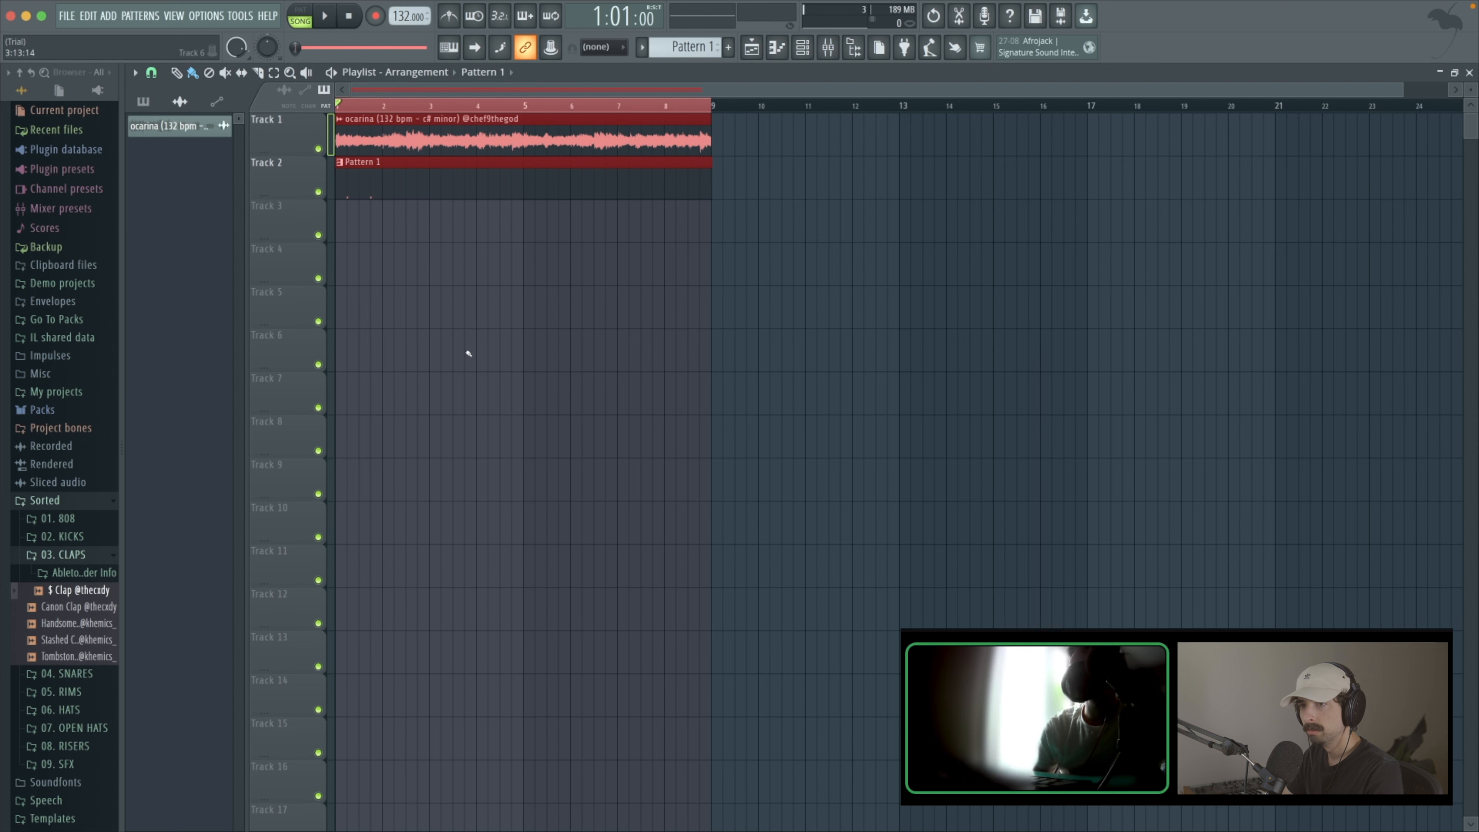
Step: Select the Pattern 1 clip on Track 2 and show the channel rack over the playlist
left_click(437, 165)
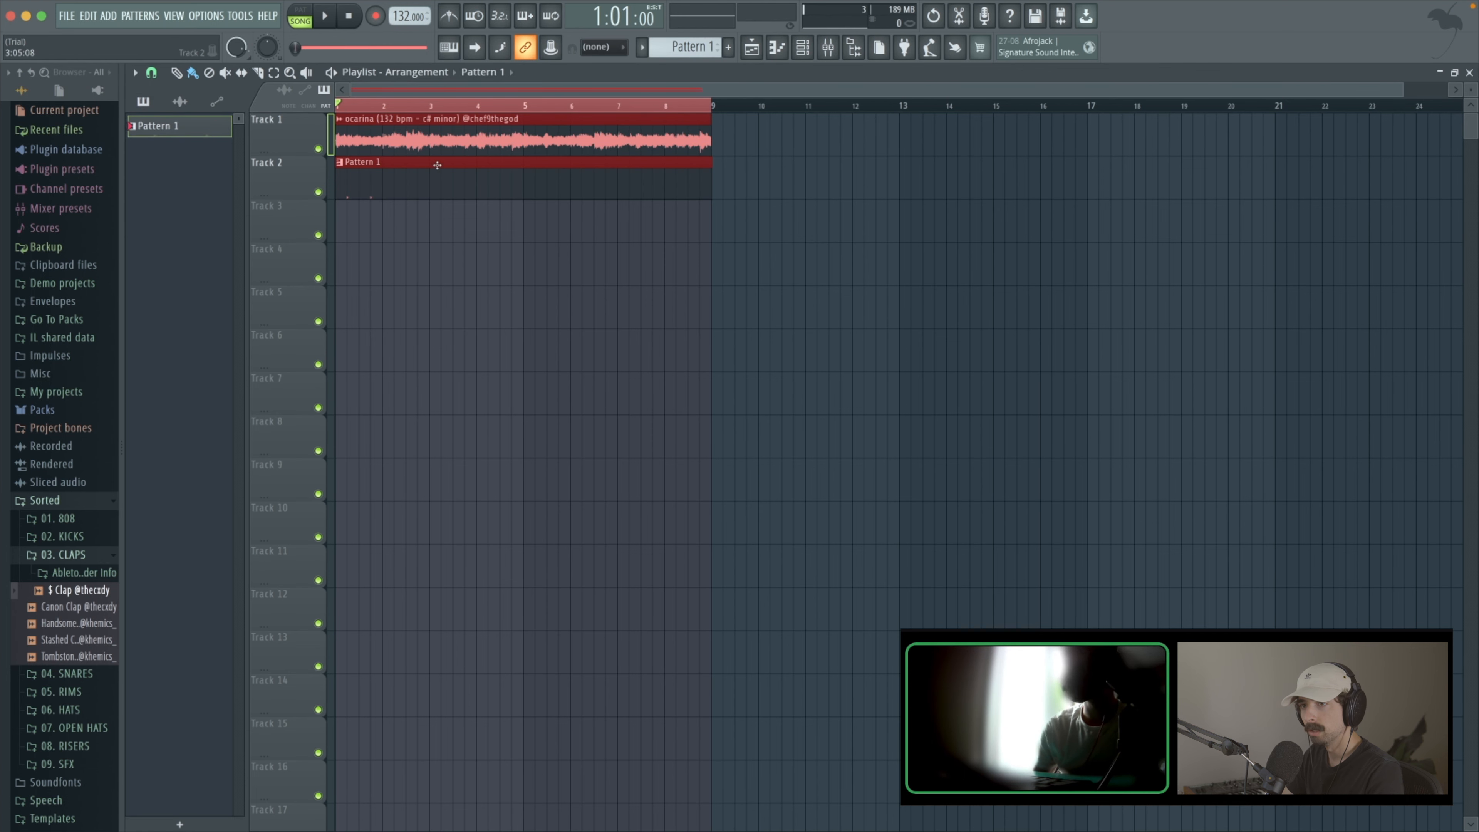
left_click(752, 48)
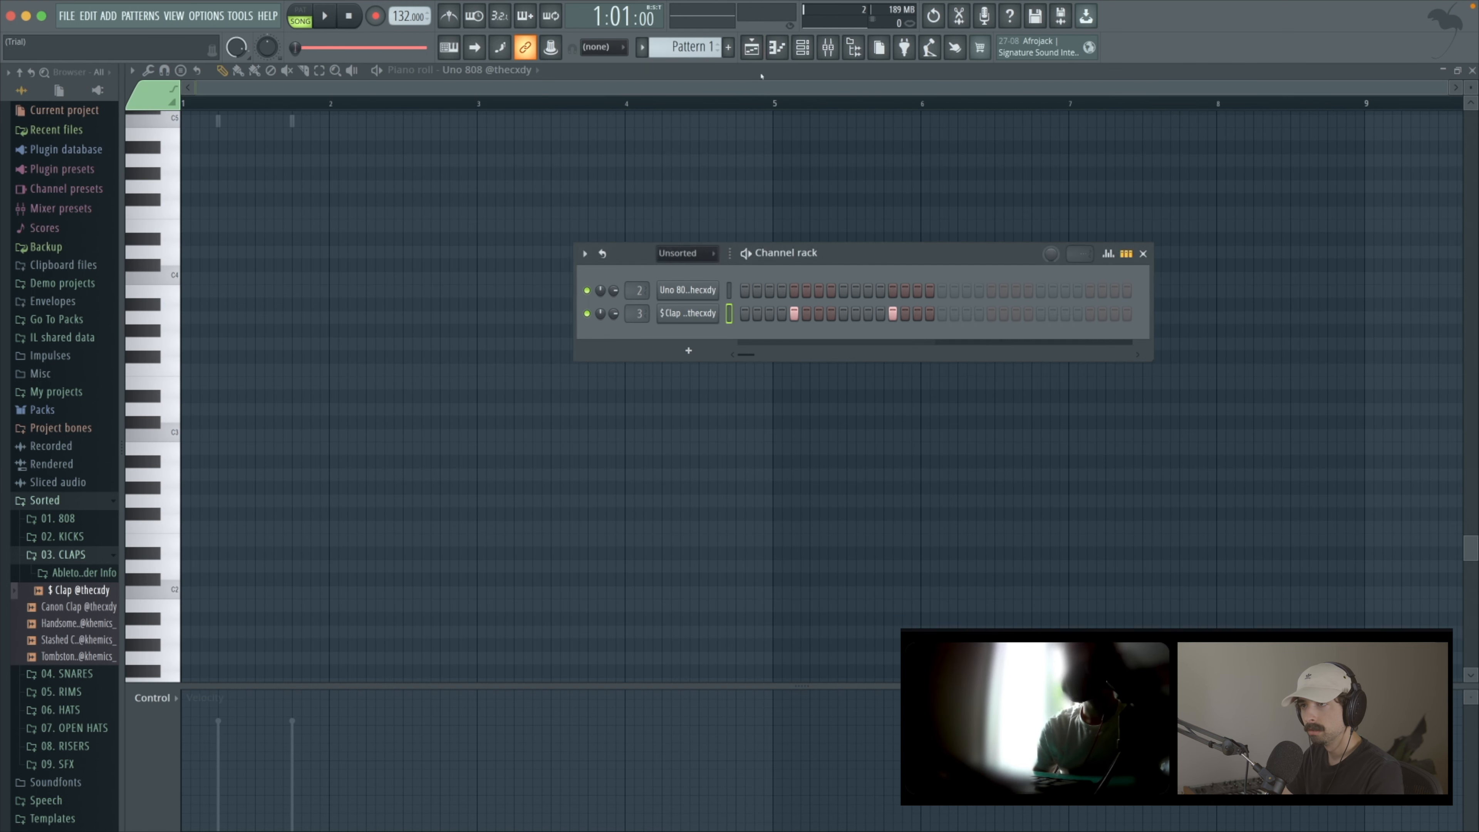
left_click(752, 49)
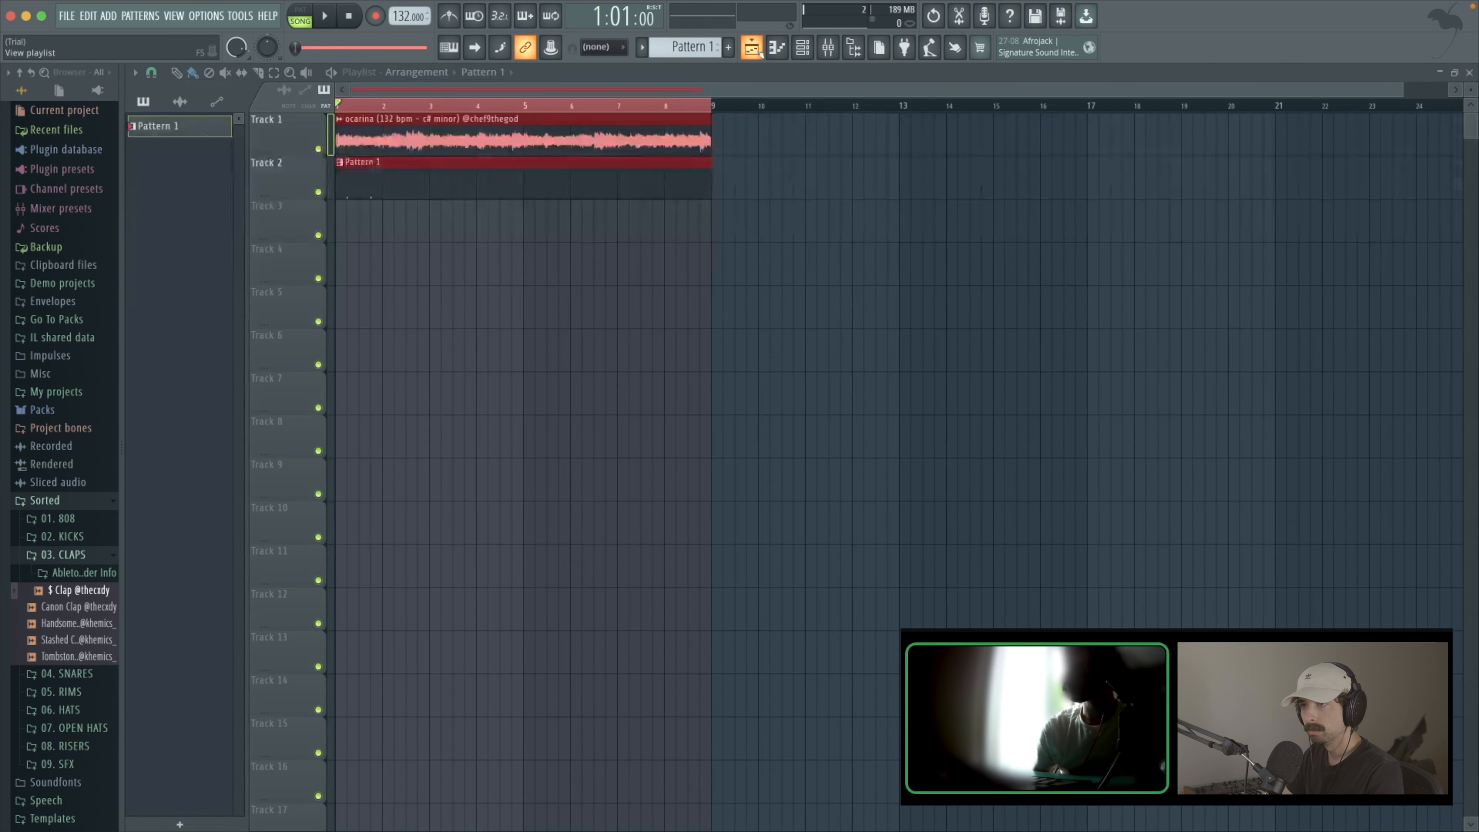
left_click(802, 48)
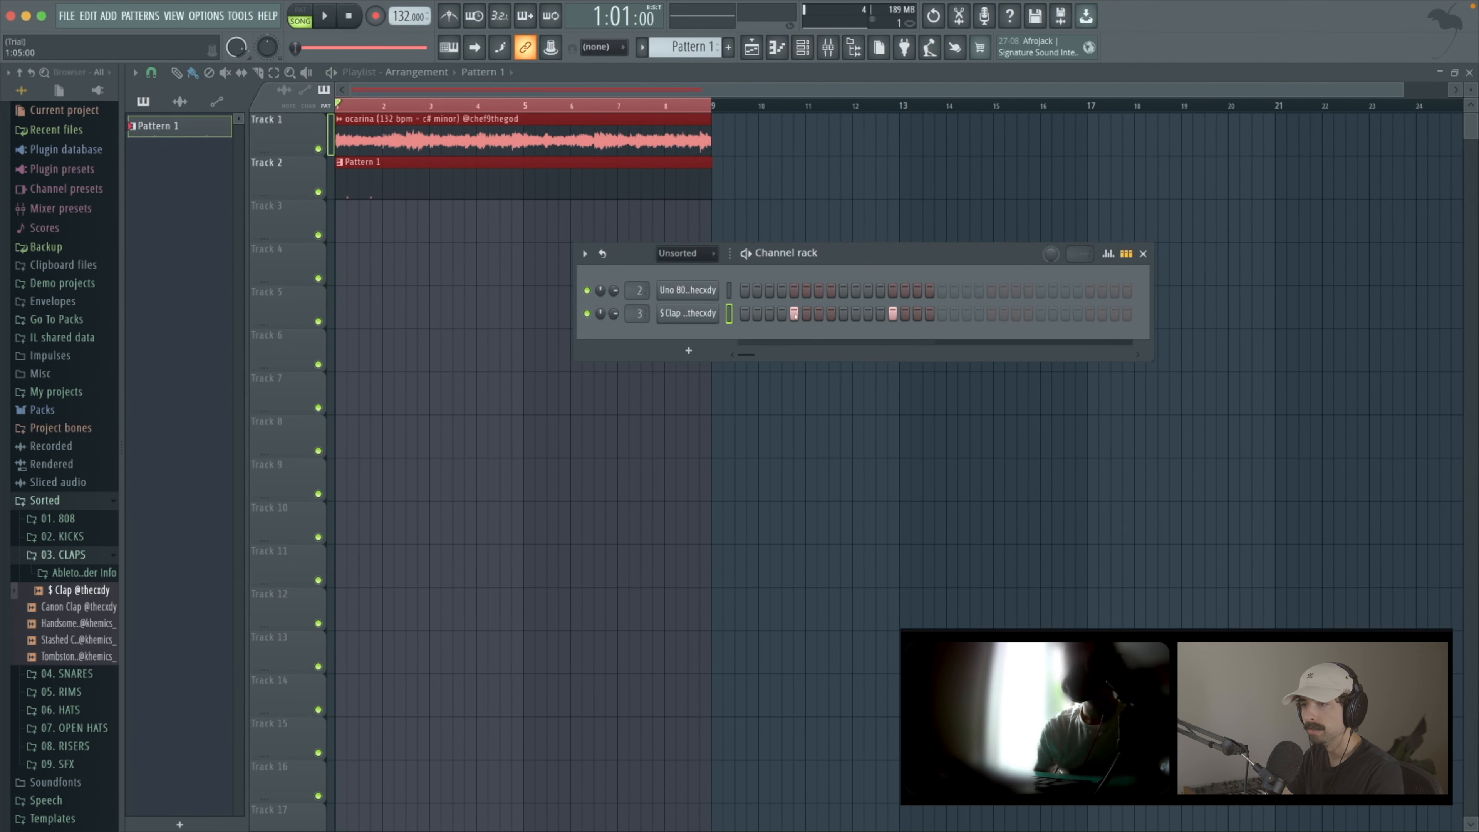
Step: Audition a single clap hit on step 9 with the ocarina loop and set the clap channel's volume to 92%
key("space")
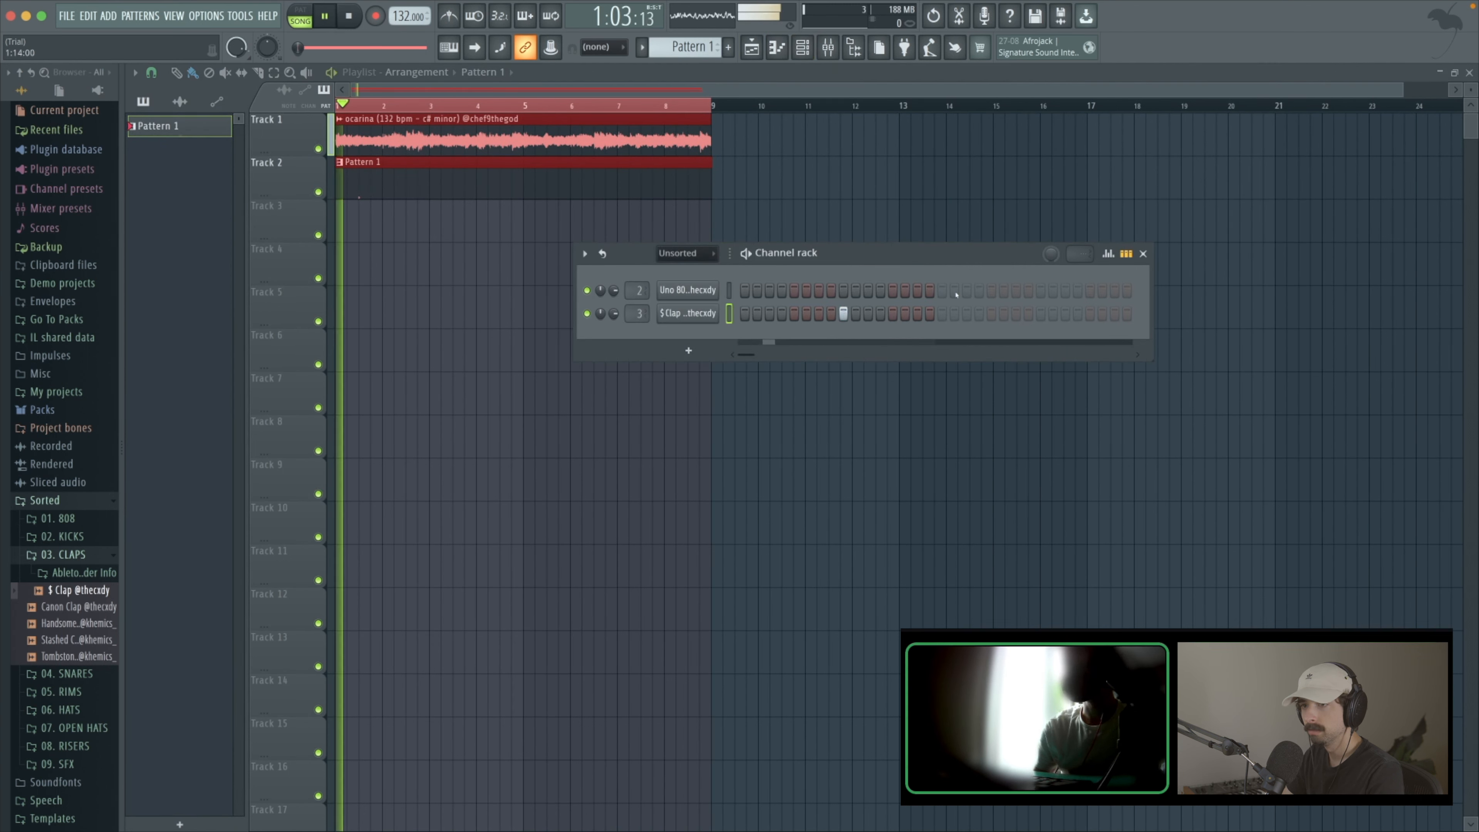
key("space")
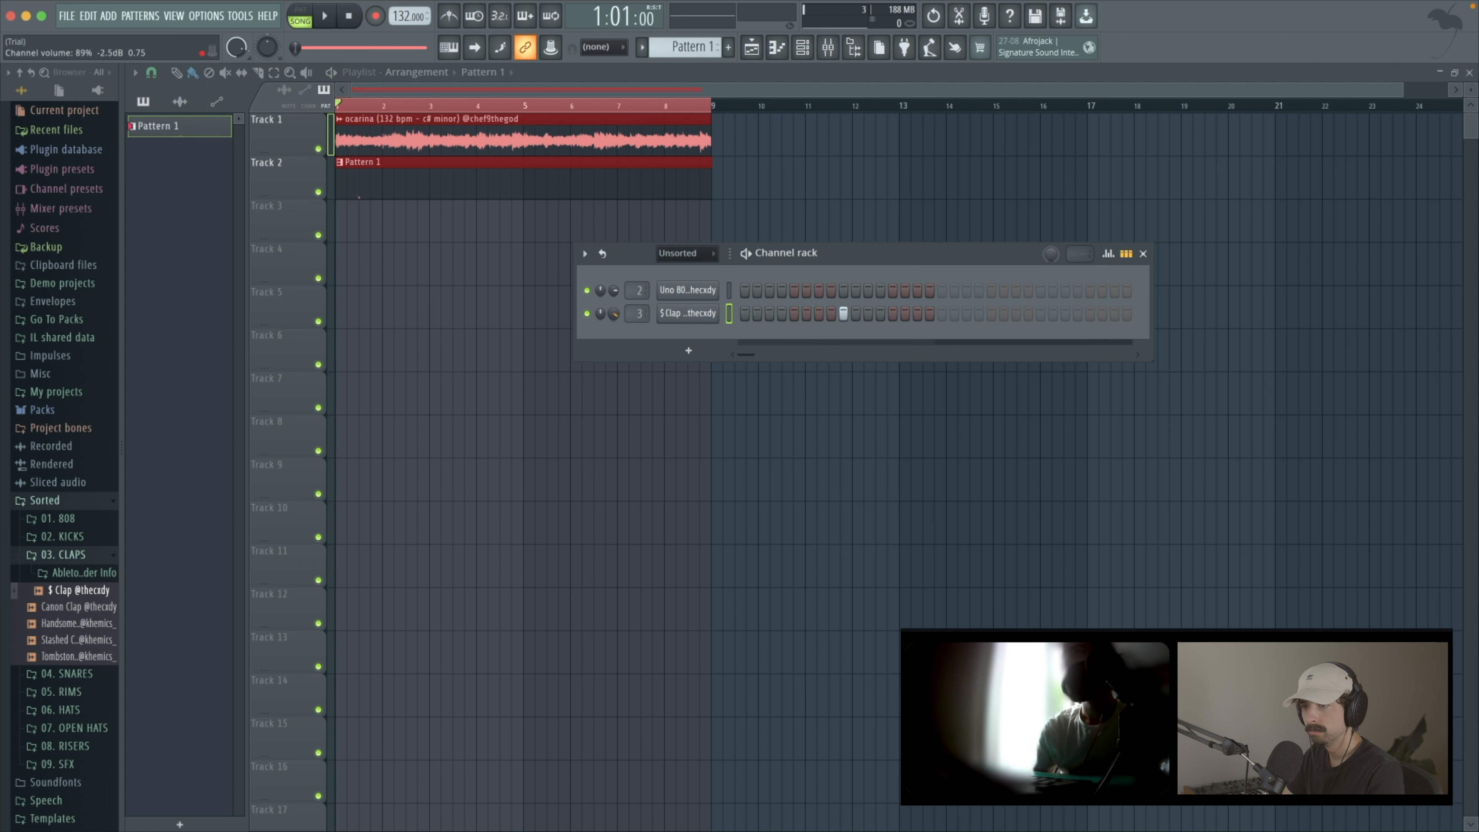
left_click_drag(613, 313, 613, 310)
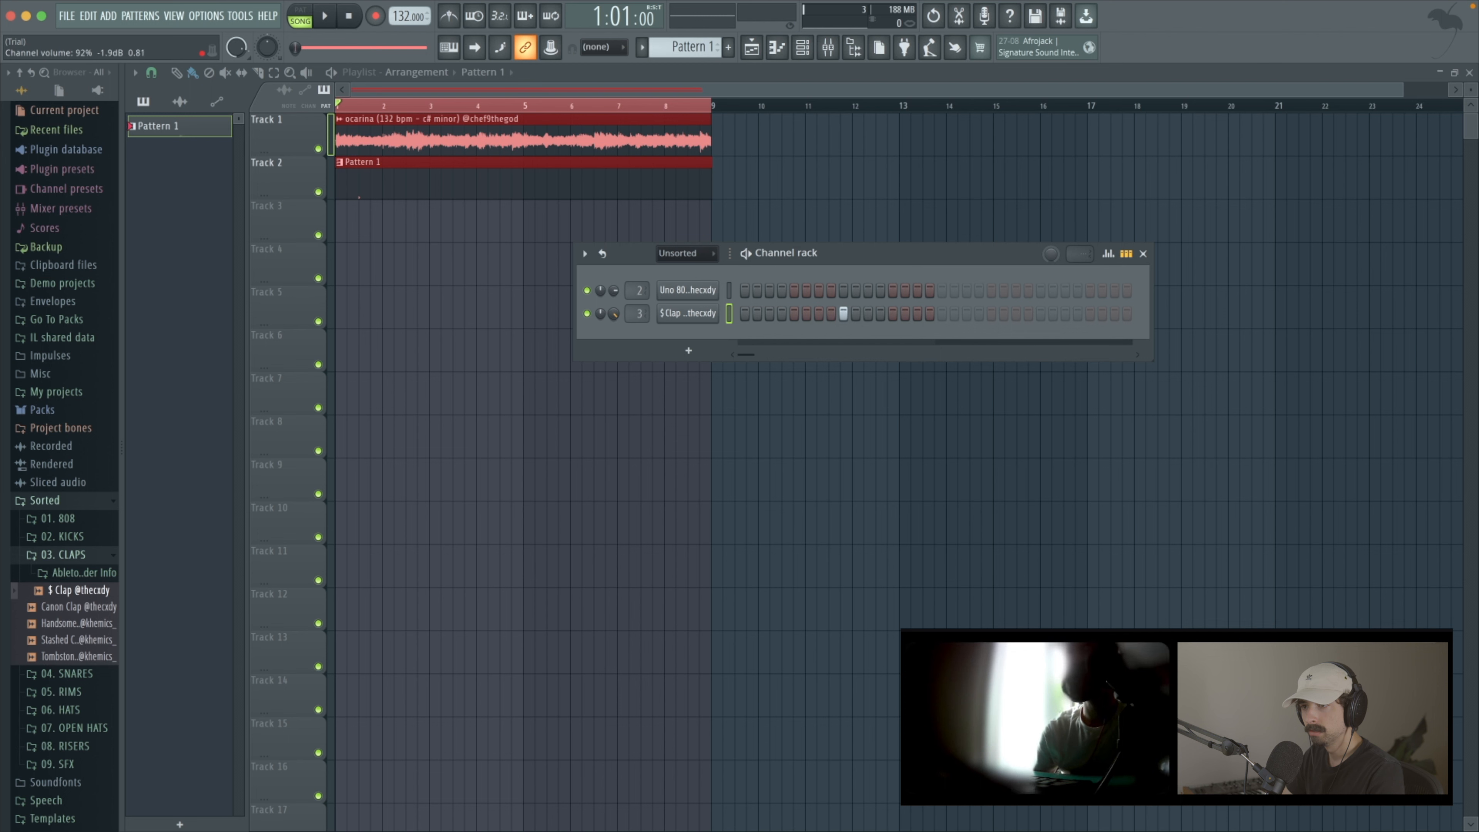
key("space")
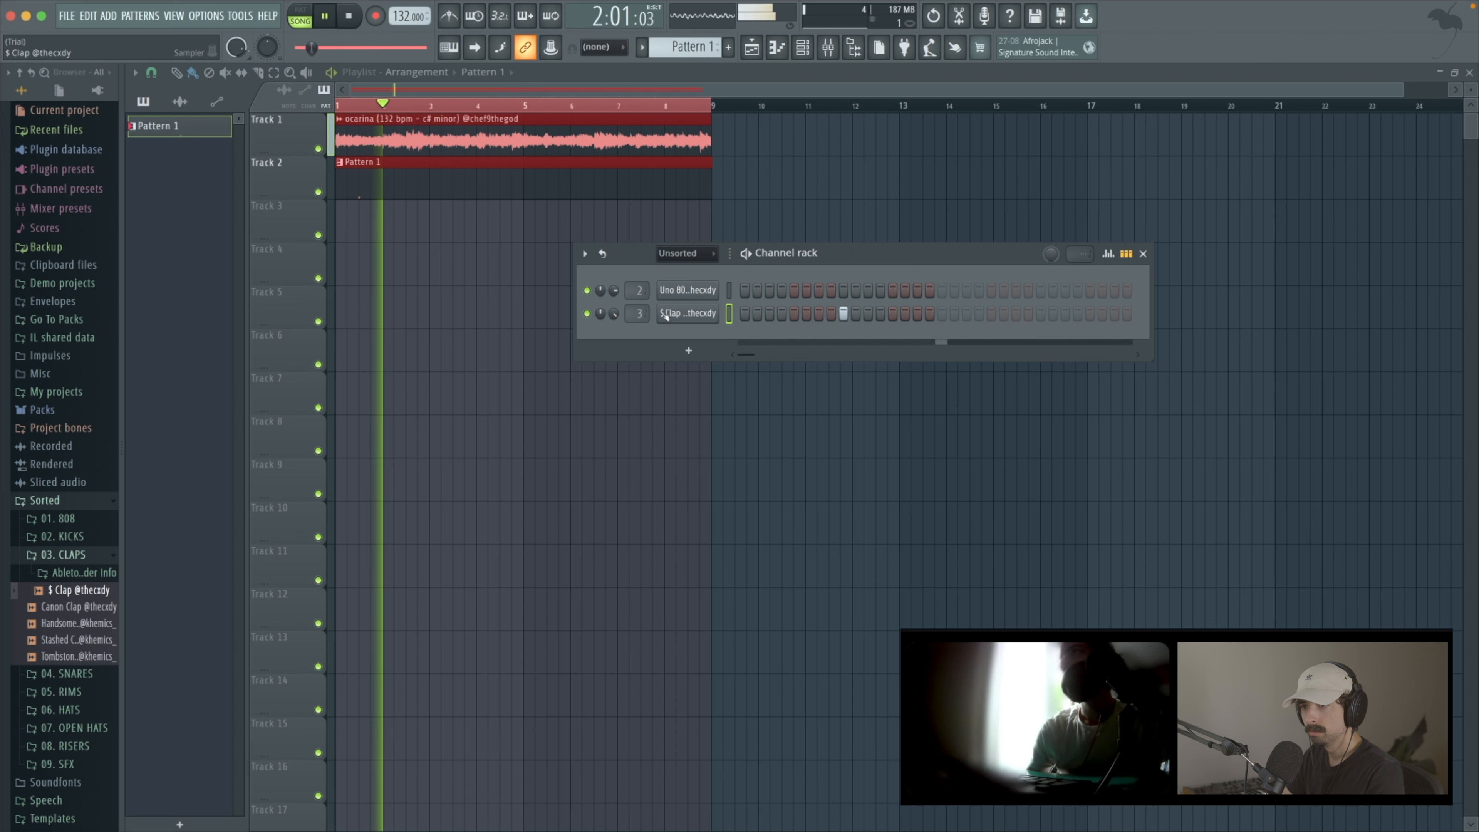
key("space")
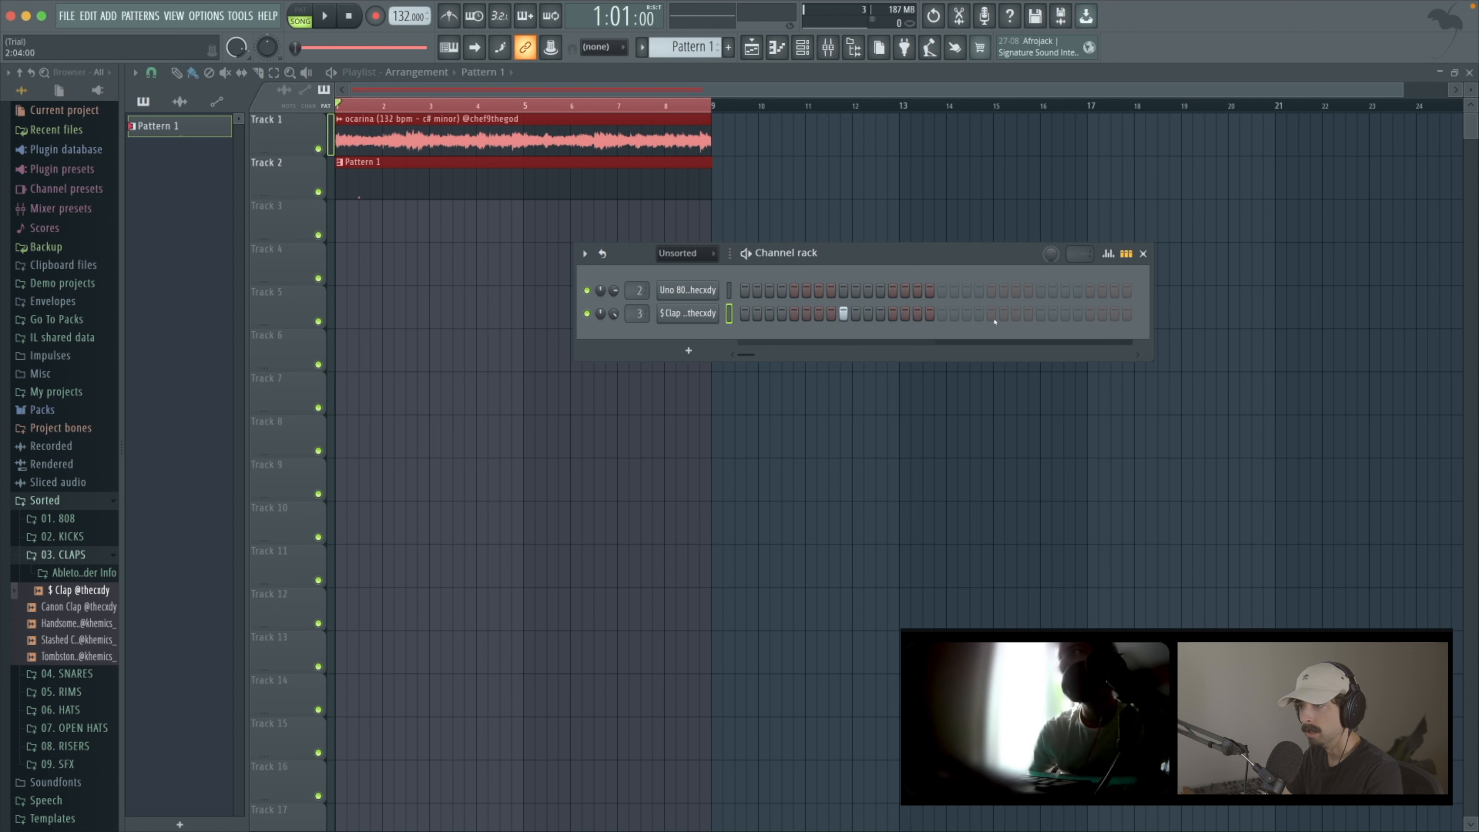
Step: Extend the clap pattern with a second hit on step 25, removing the trial hit on step 17
left_click(942, 314)
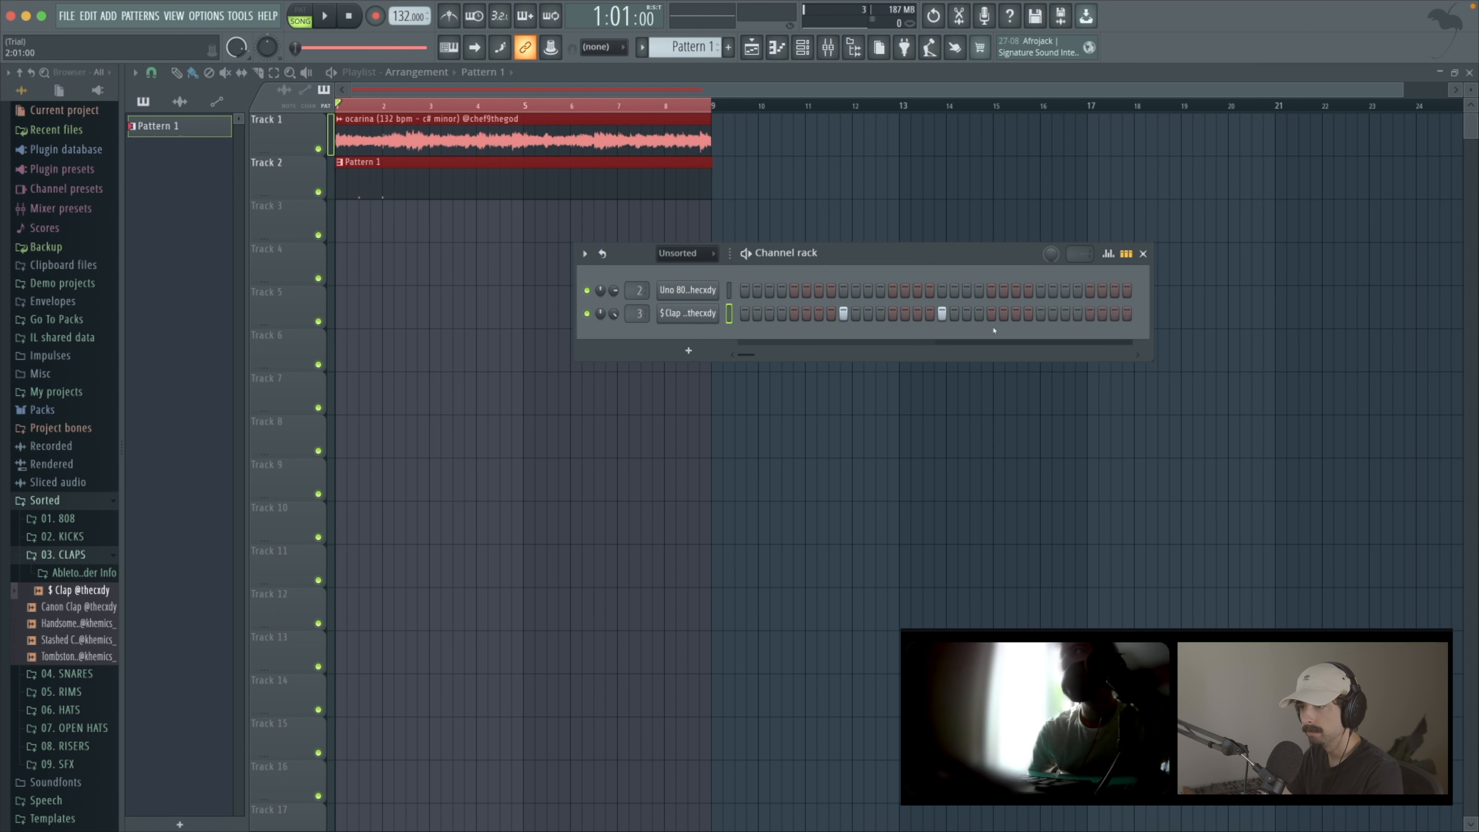
key("ctrl+z")
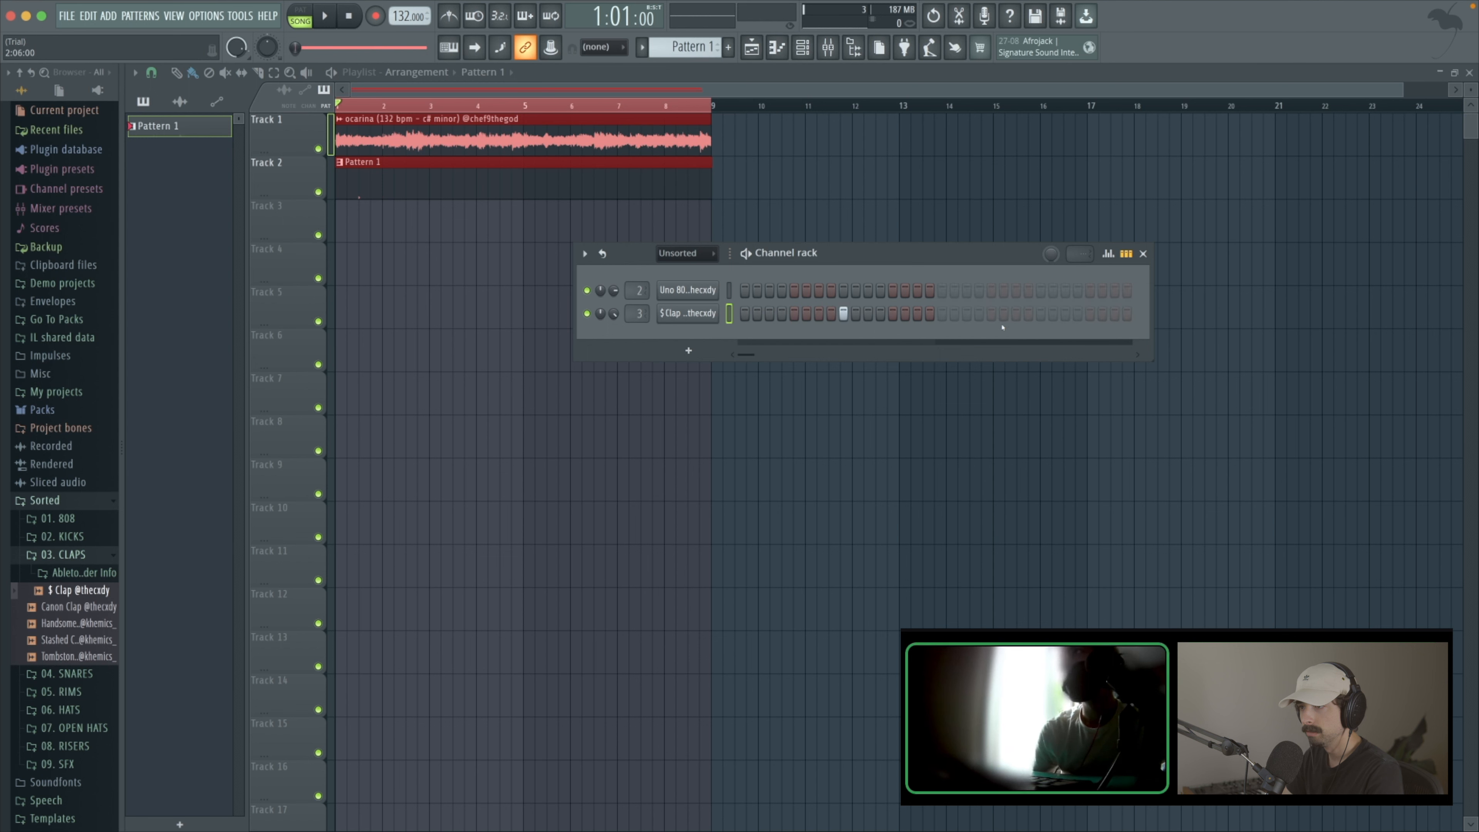
left_click(1042, 315)
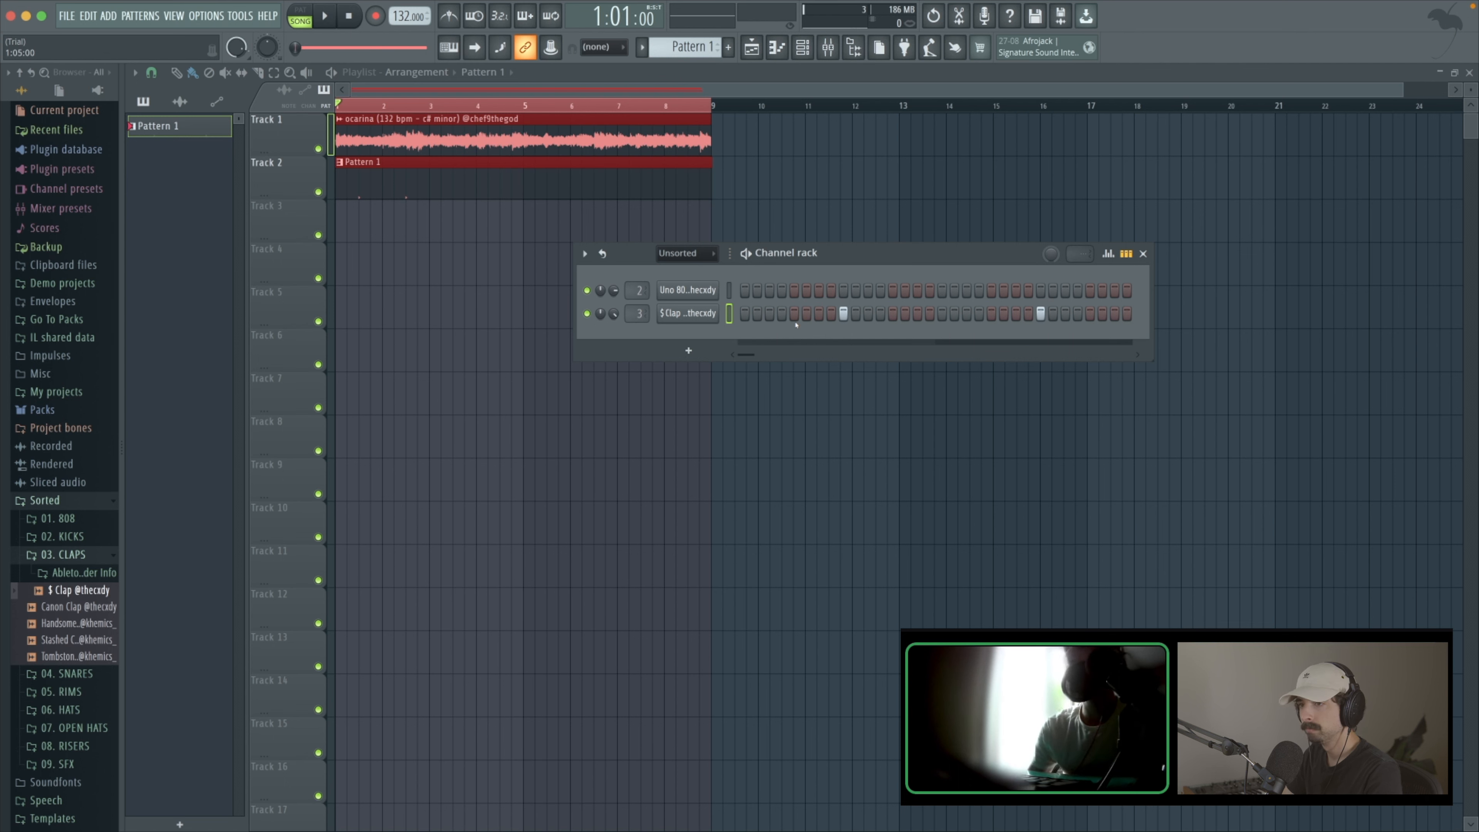
Step: Open the clap channel's notes in the piano roll
left_click(699, 314)
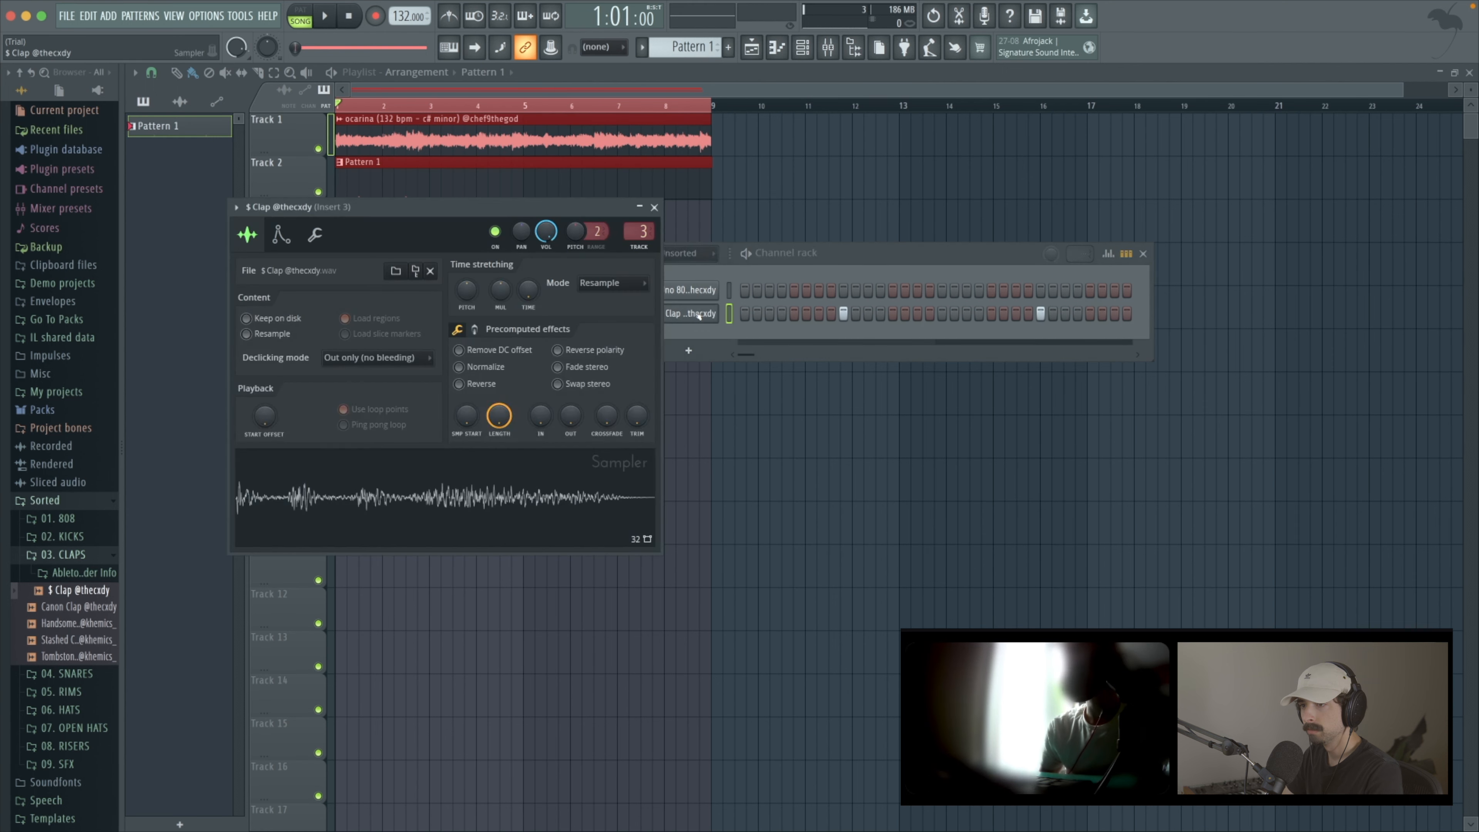
right_click(698, 313)
left_click(763, 313)
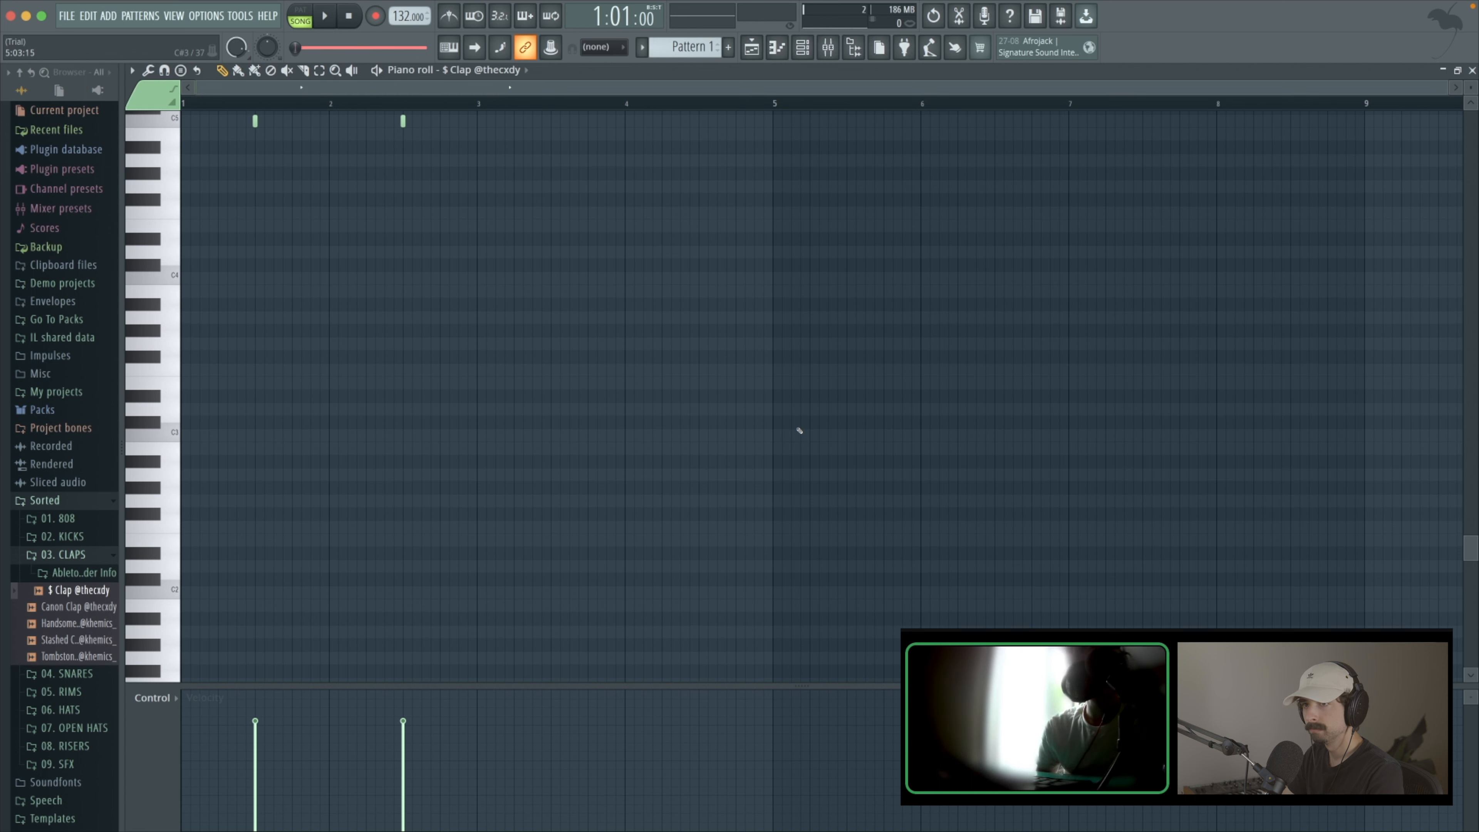
scroll(796, 429, "up", 6)
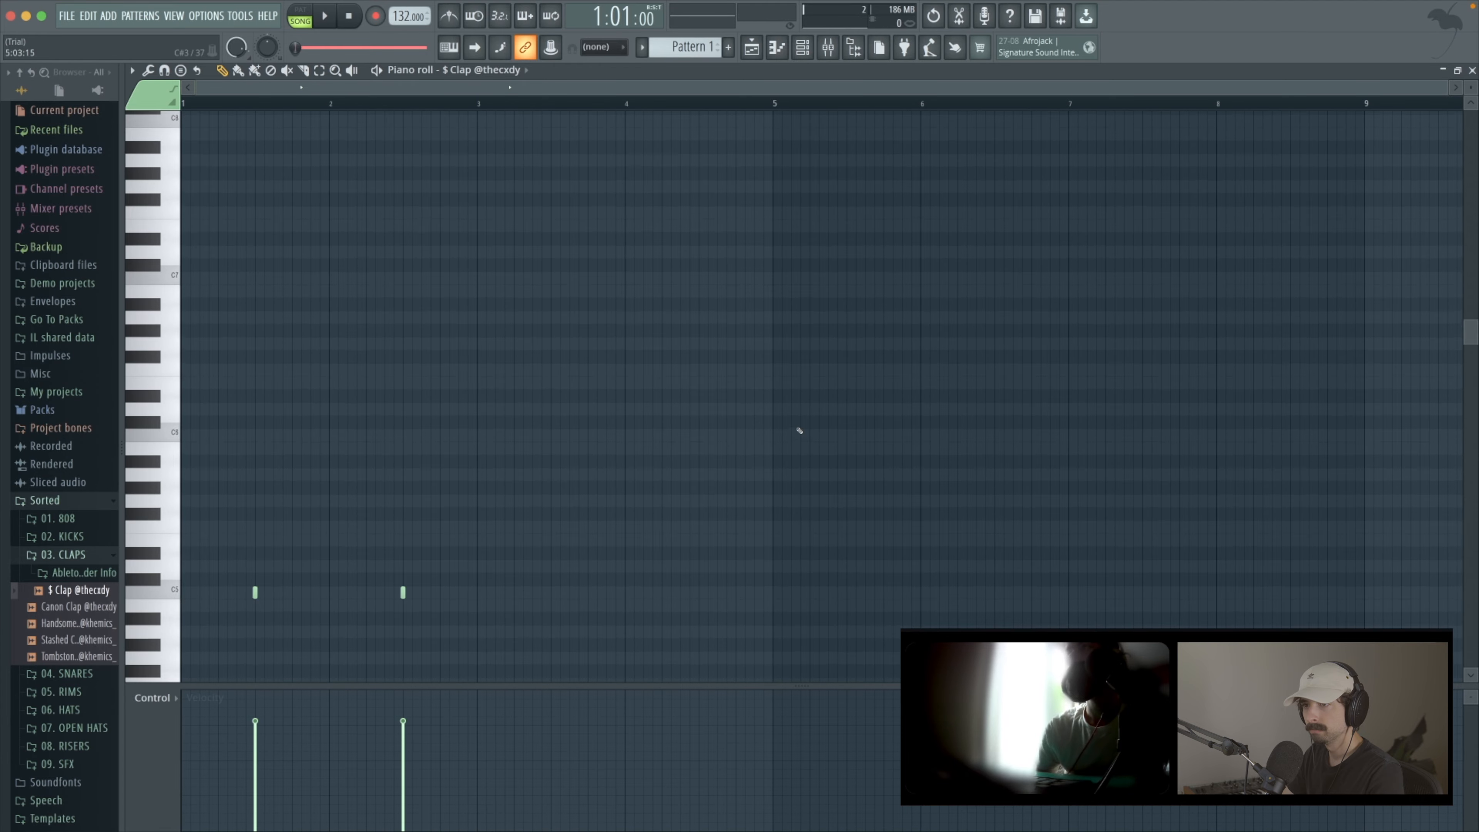
scroll(757, 423, "down", 4)
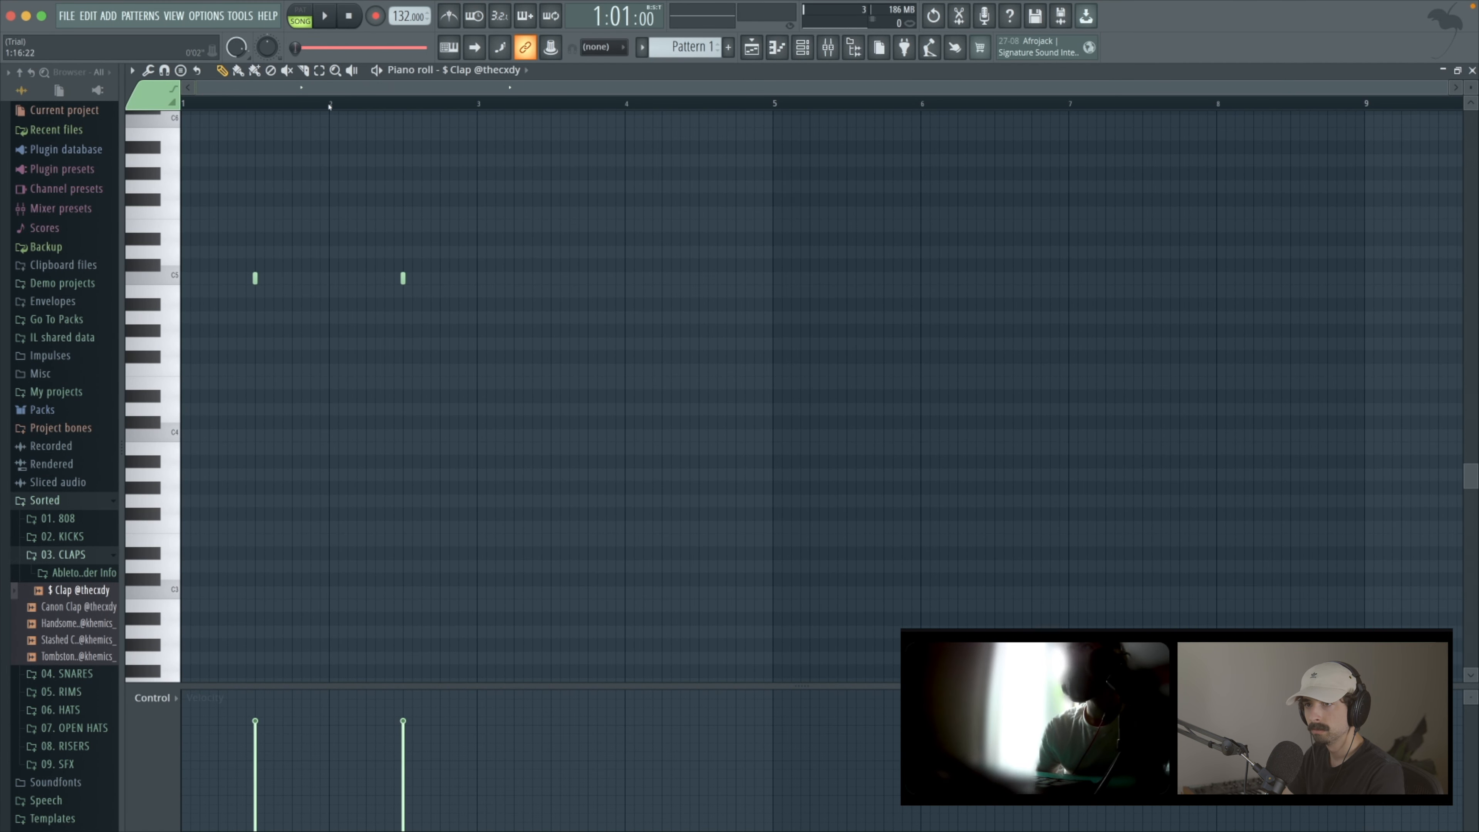
Step: Select bars 1 to 3 of the clap notes and duplicate them three times to fill up to bar 9
left_click_drag(328, 106, 181, 106)
left_click_drag(329, 106, 481, 102)
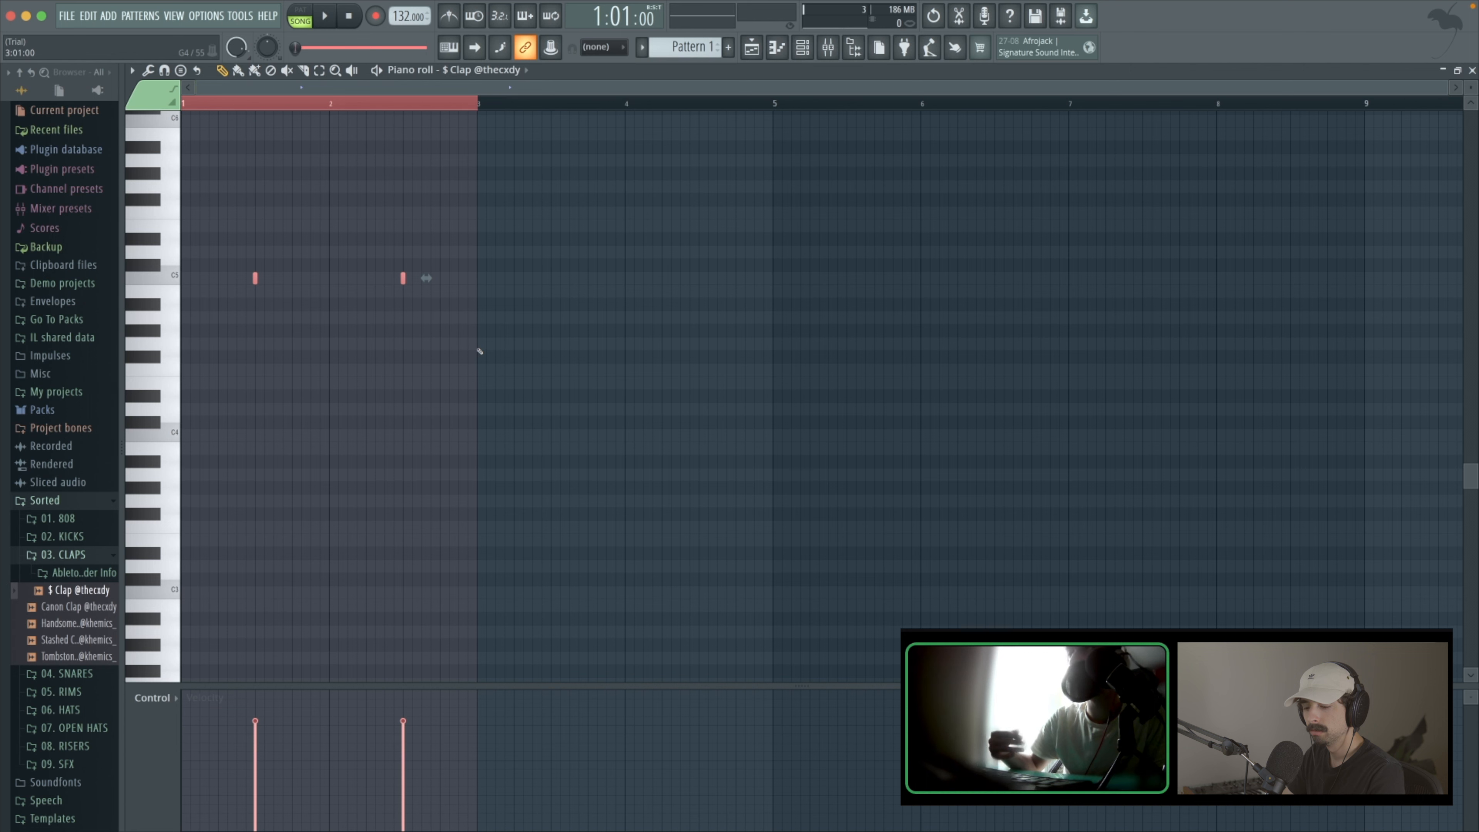
key("ctrl+b")
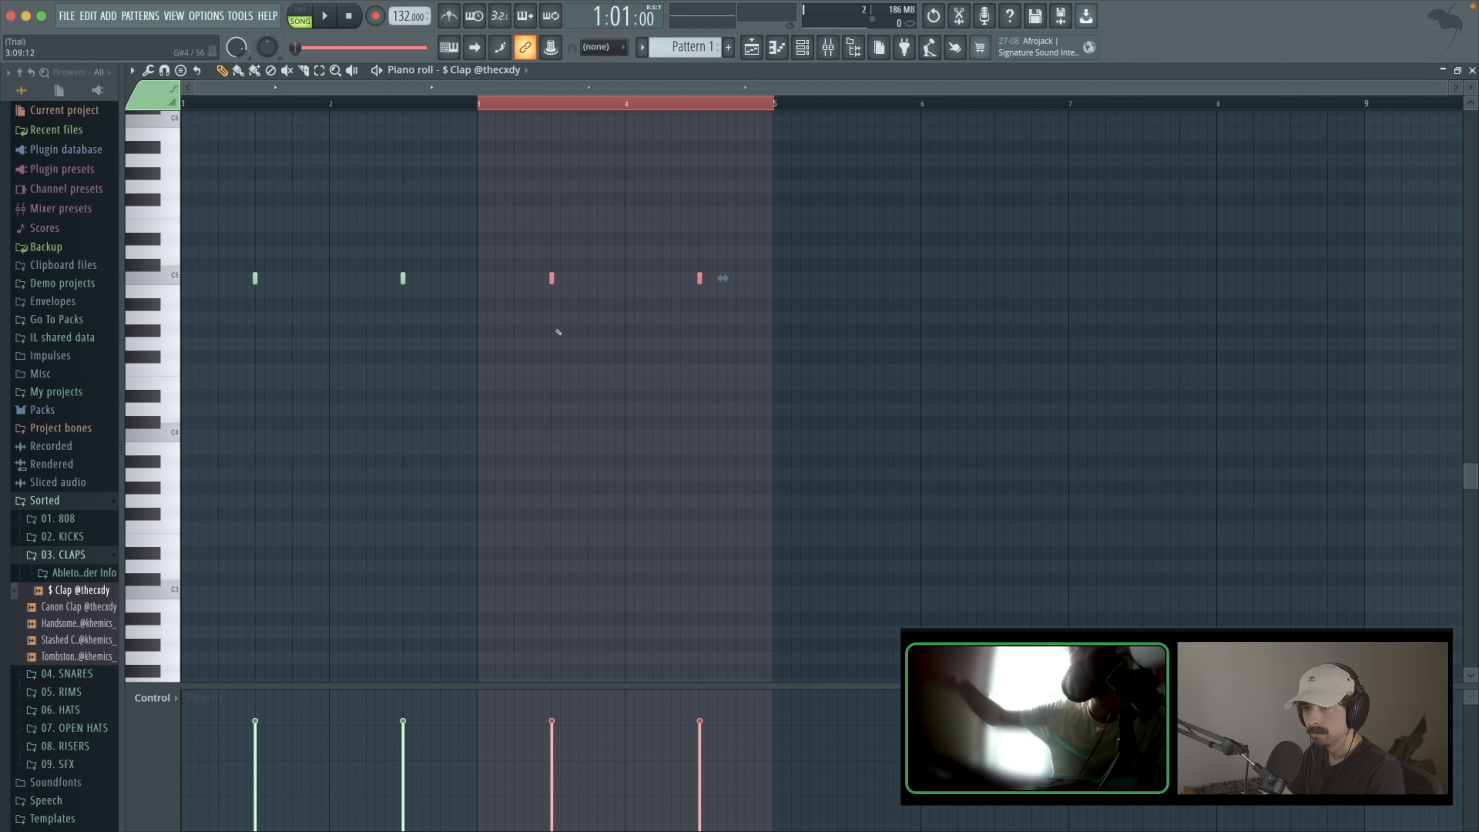
key("ctrl+b")
key("ctrl+b")
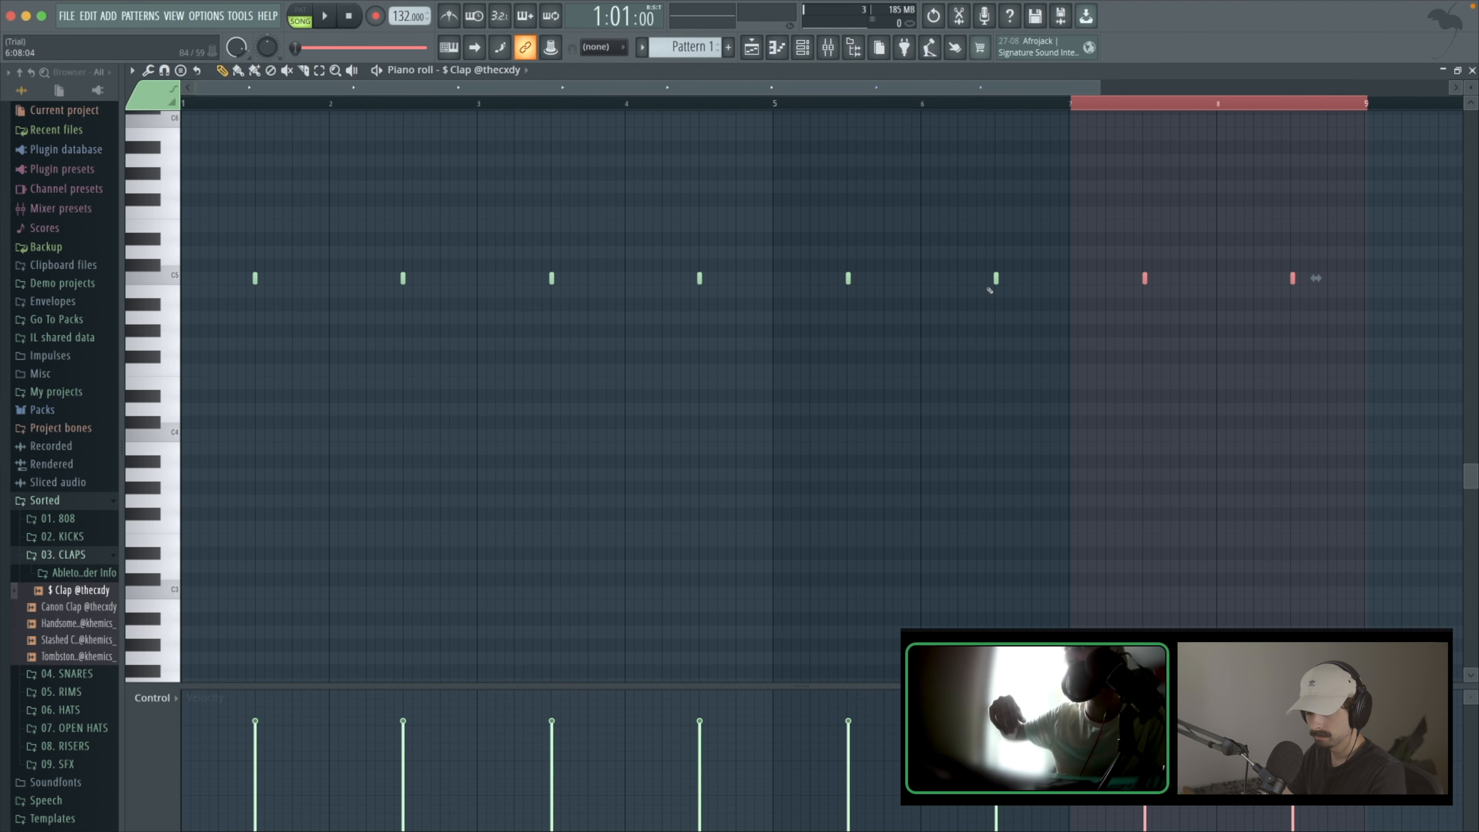
scroll(997, 291, "up", 4)
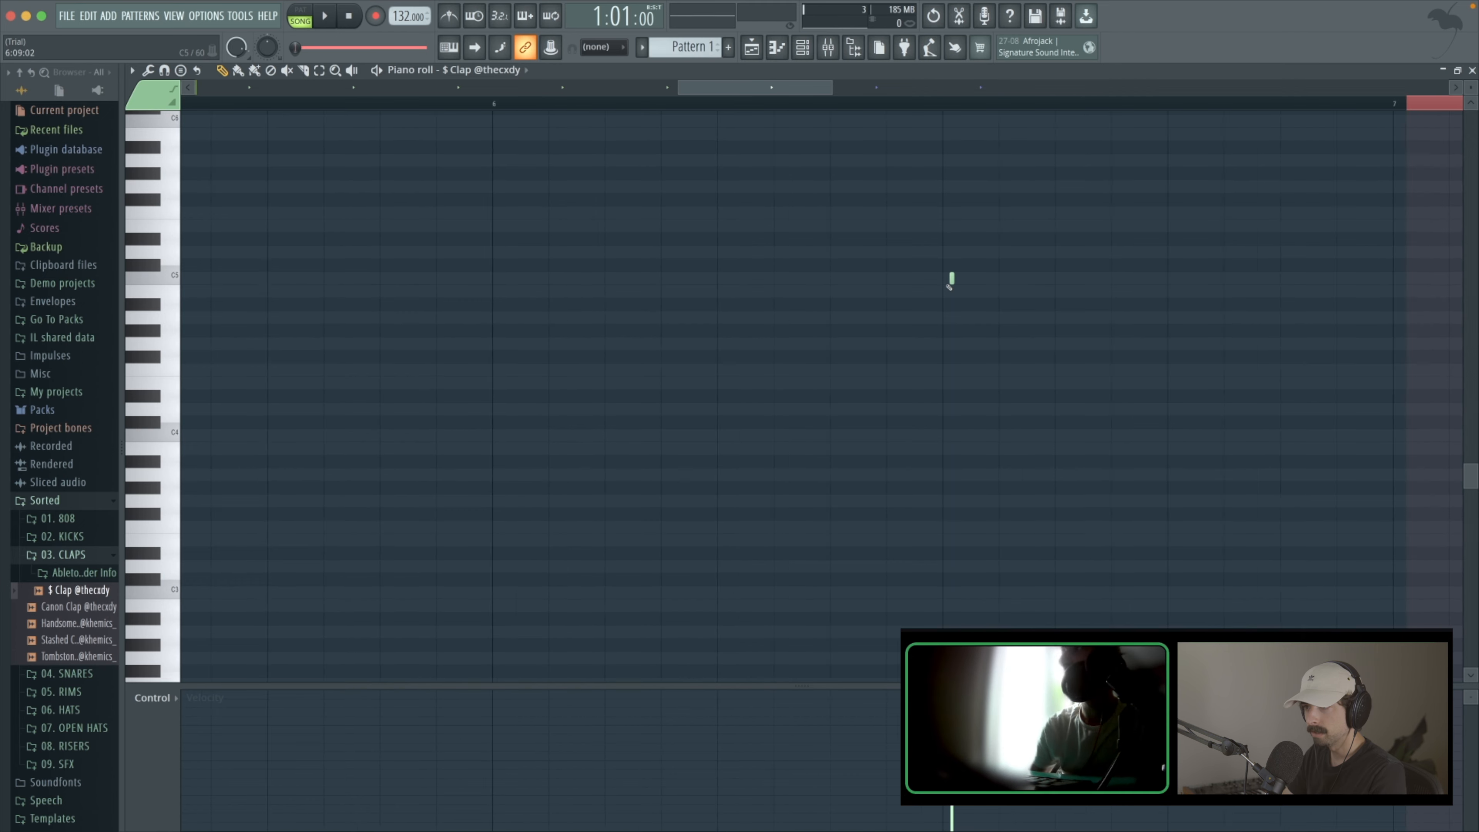
scroll(949, 285, "down", 3)
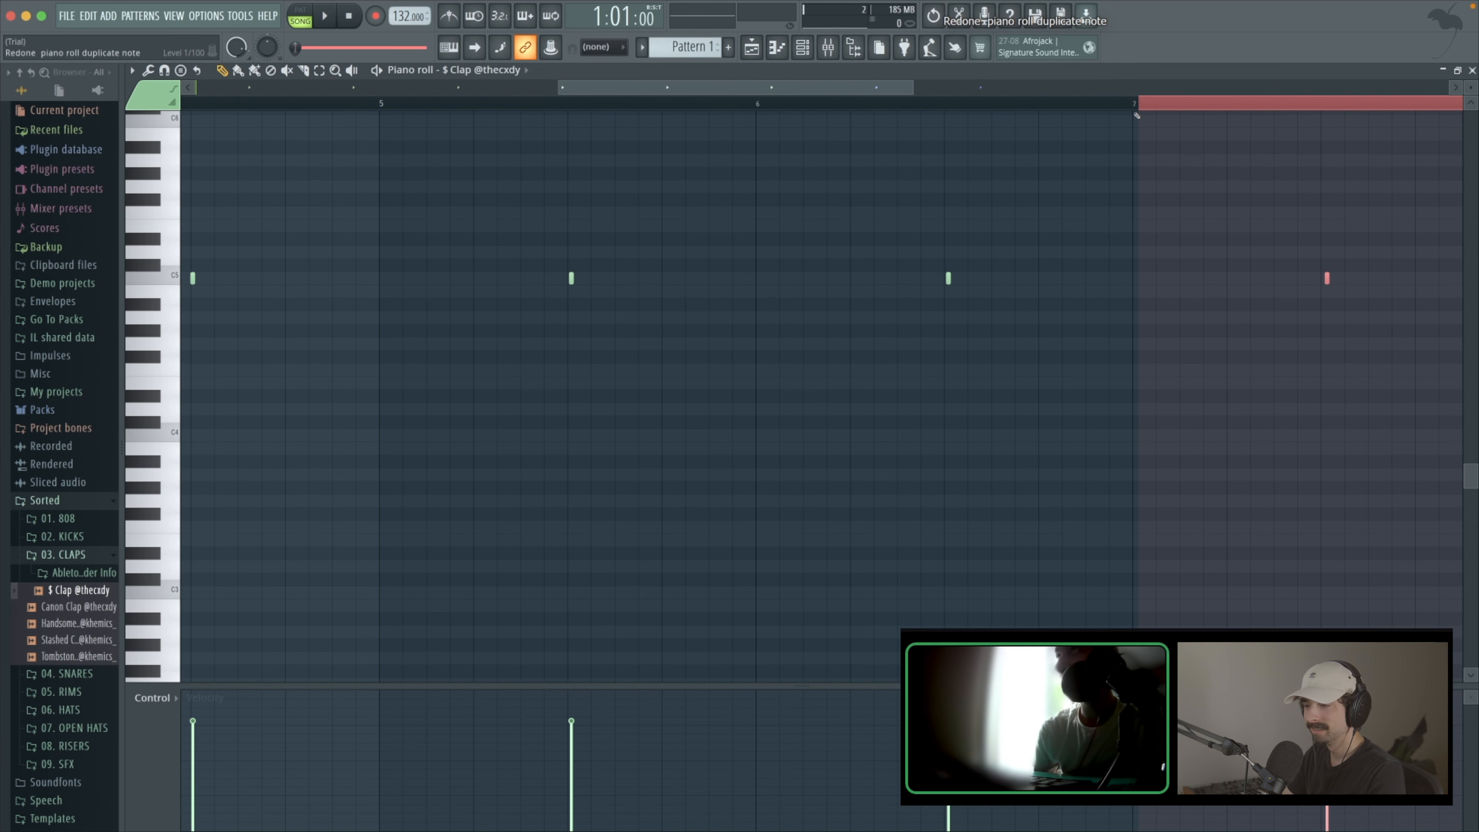
scroll(1122, 171, "down", 5)
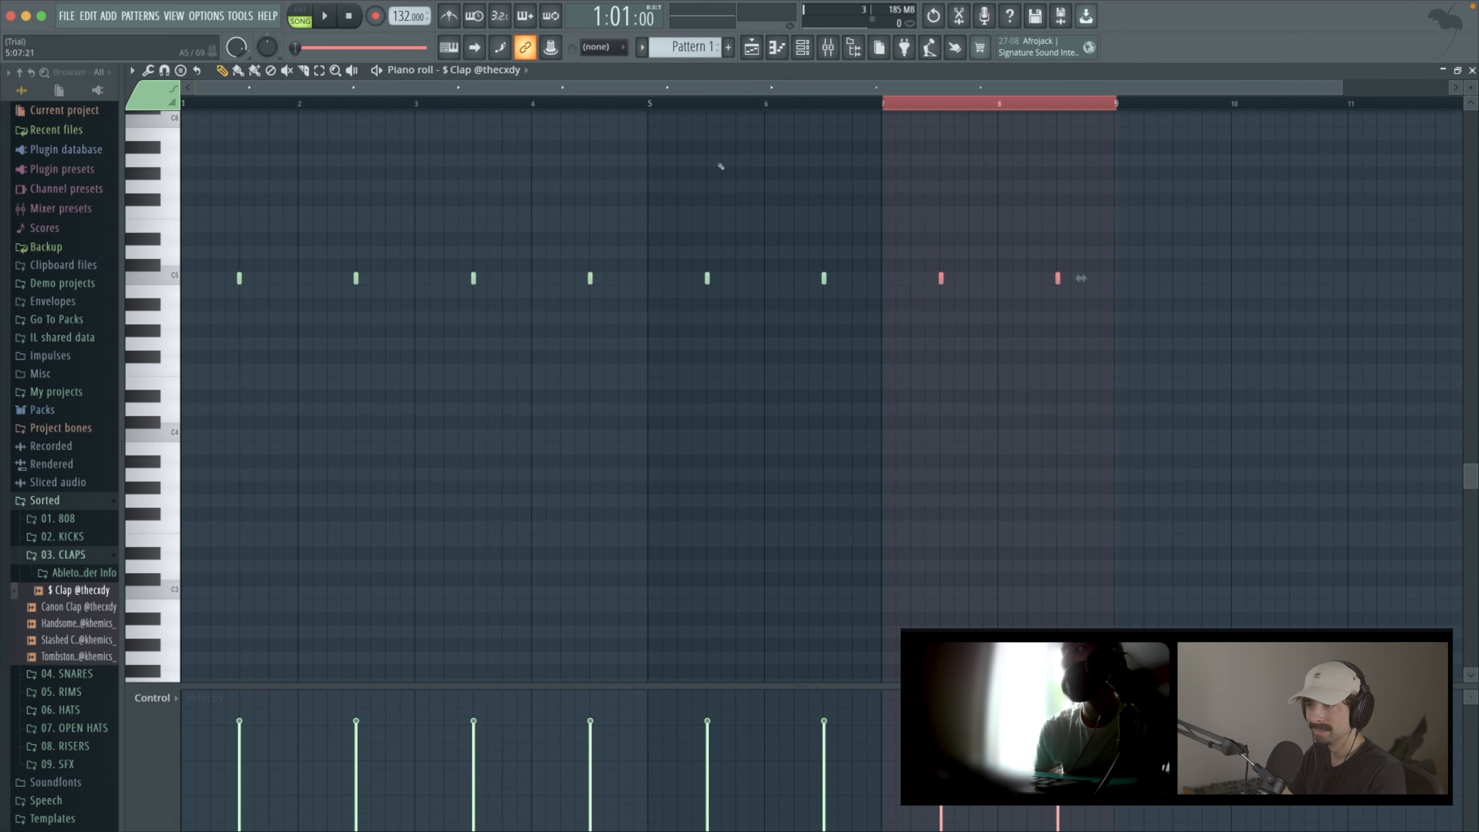
Step: Undo the last duplications of the clap notes in the piano roll
key("super+z")
key("super+z")
key("super+z")
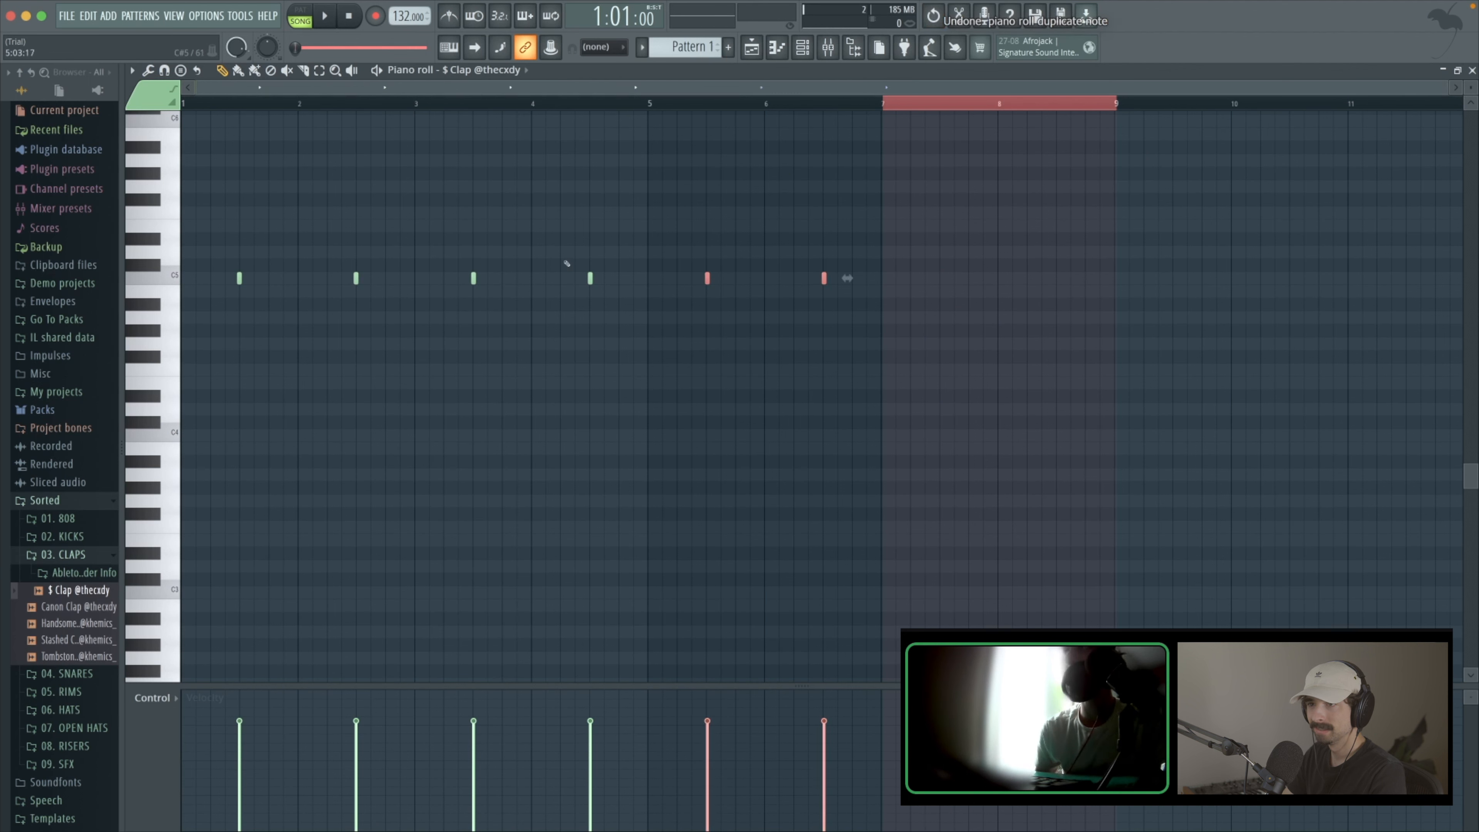
Step: Try the Beat snap setting in the piano roll, return it to Main and deselect the notes
left_click(164, 70)
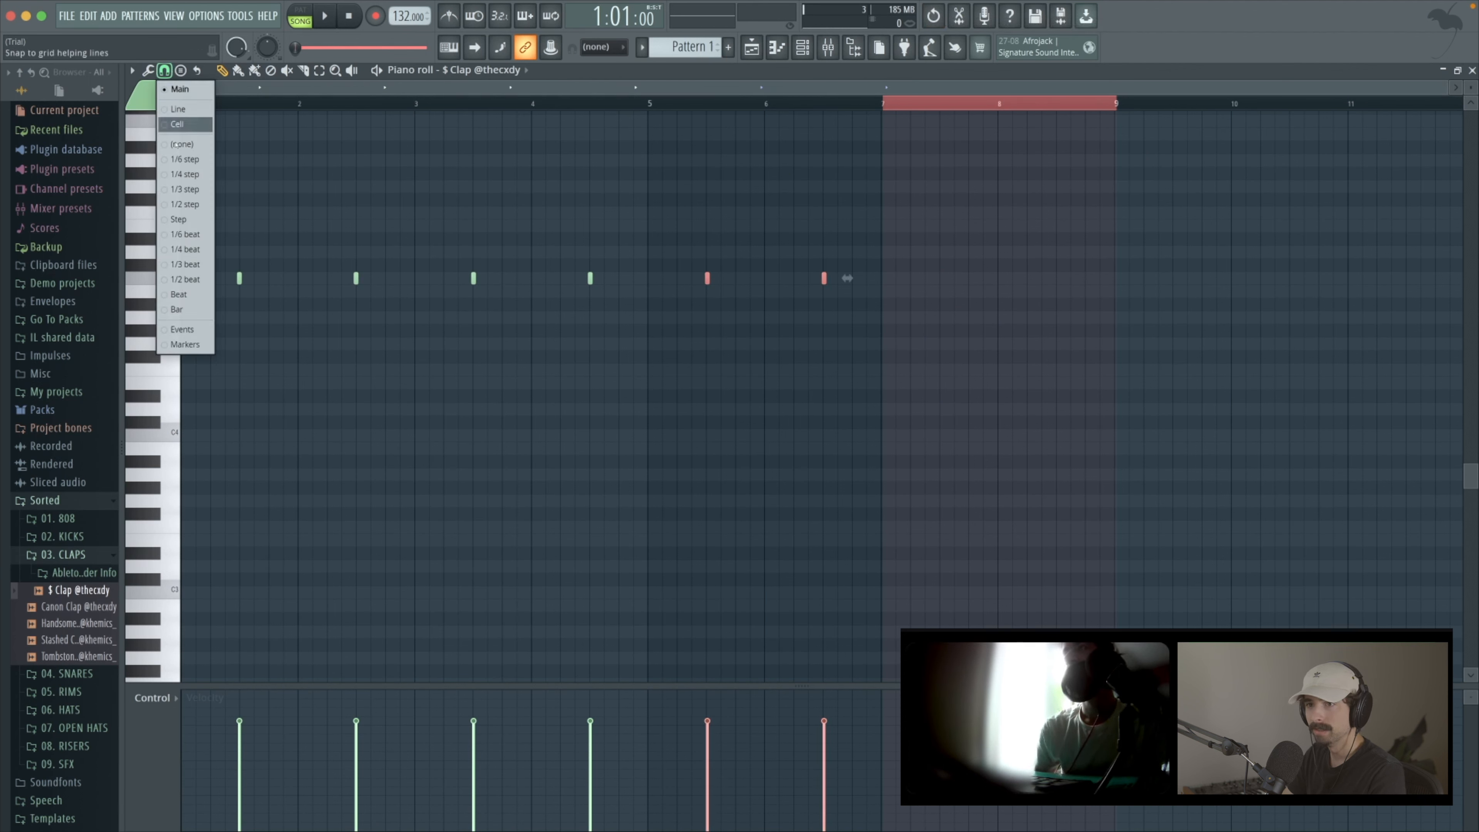
left_click(168, 295)
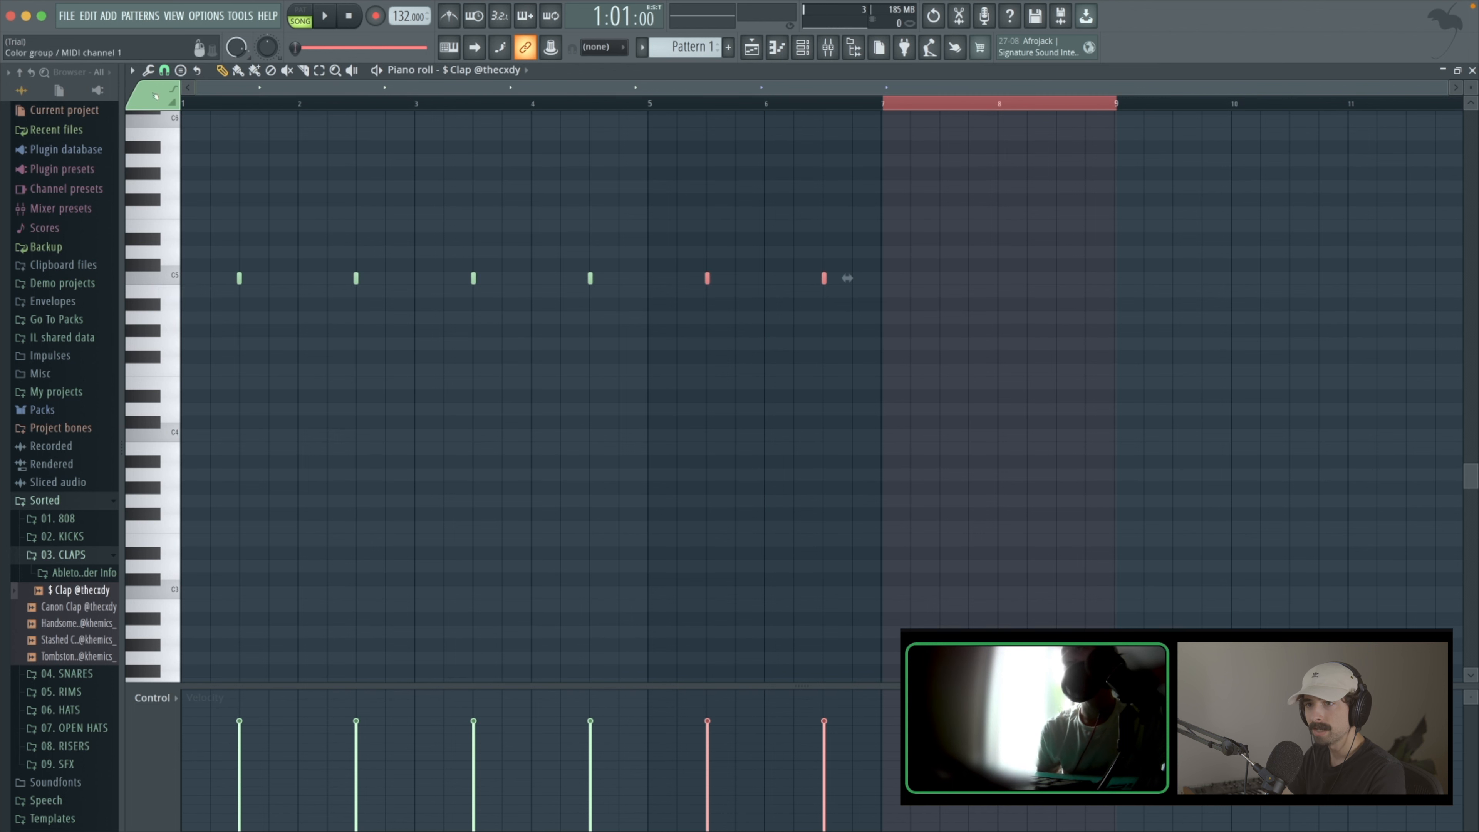
left_click(164, 70)
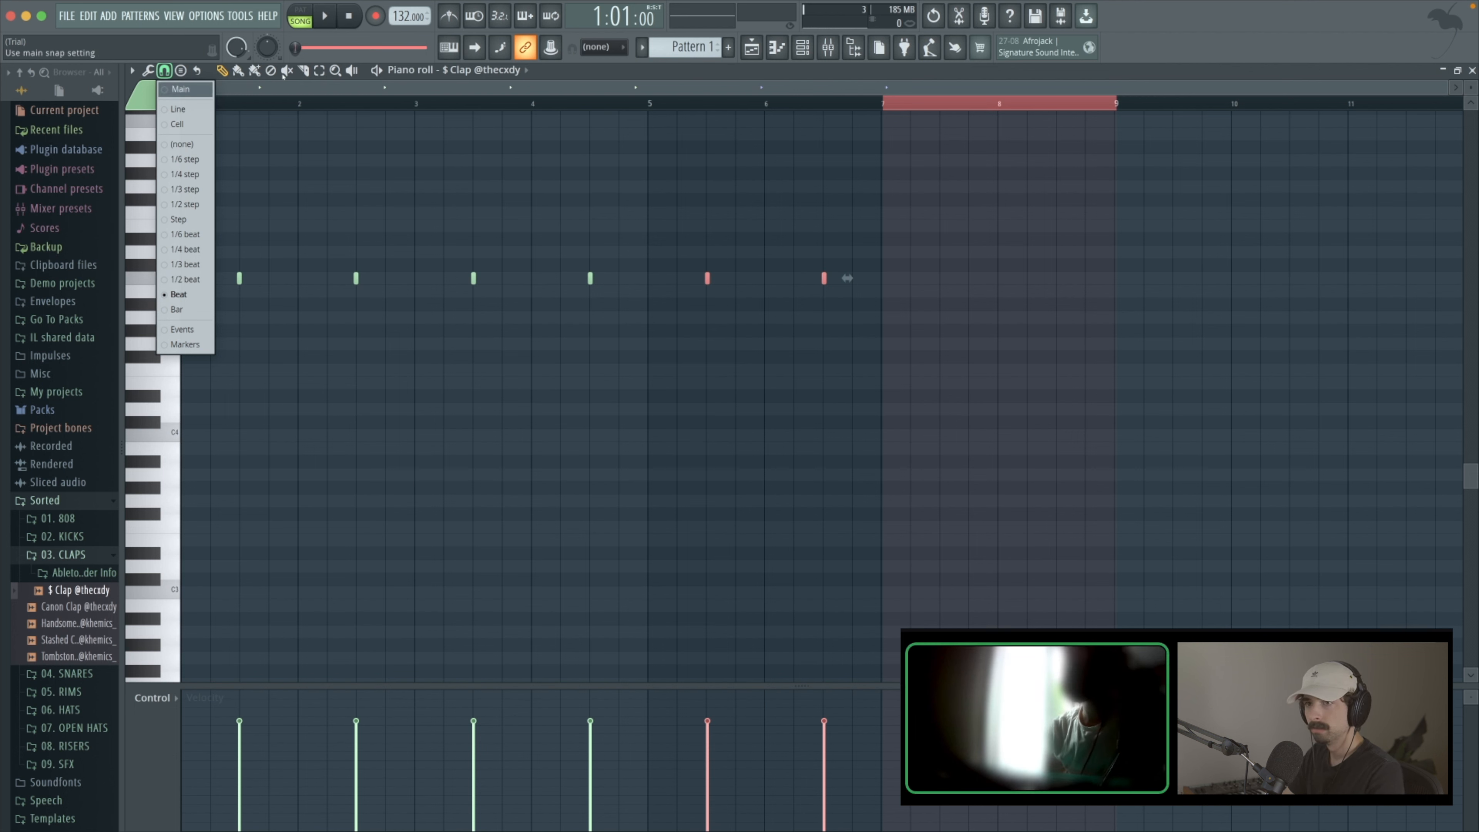
left_click(180, 89)
left_click(709, 185)
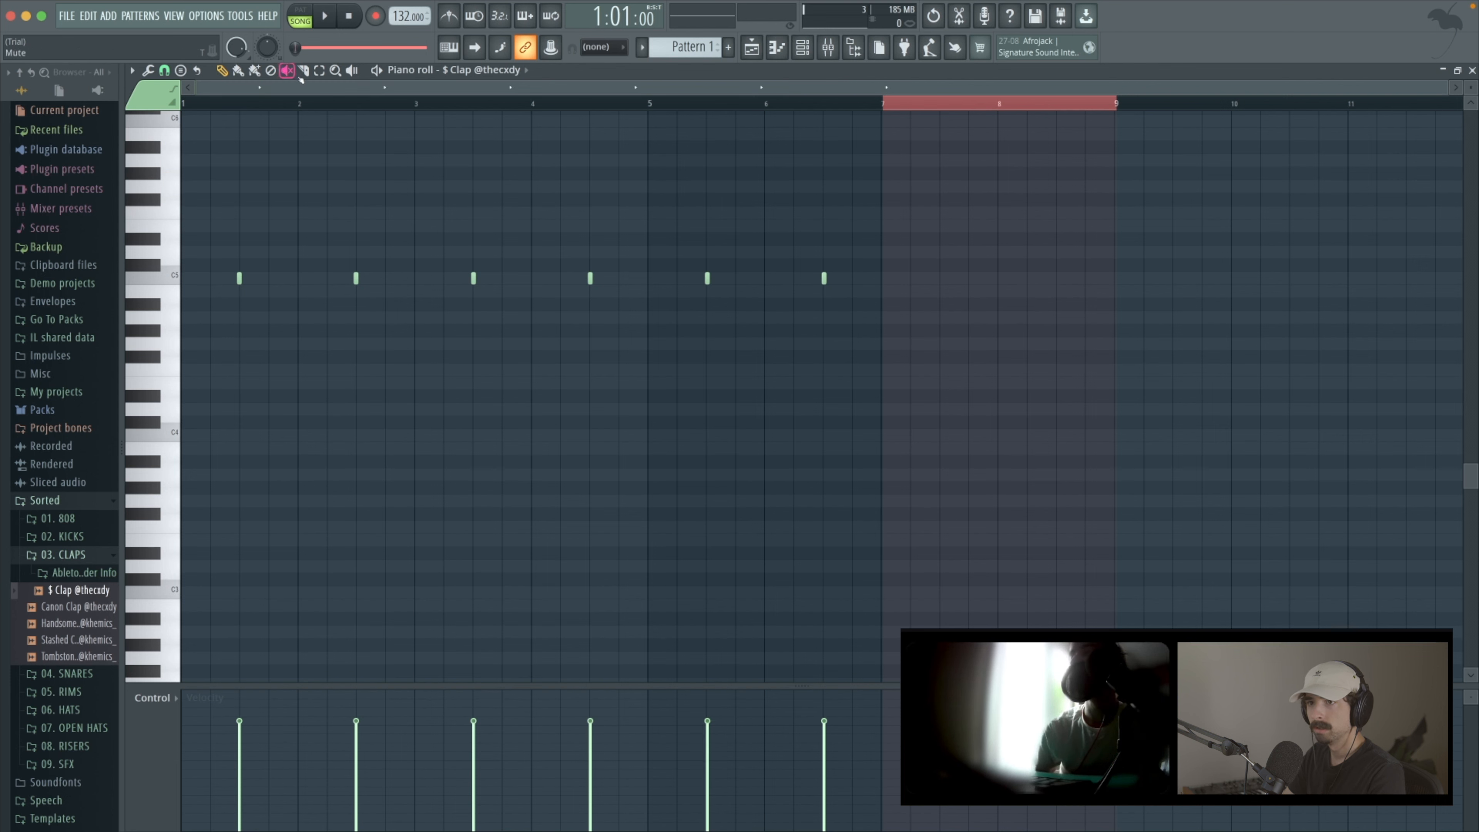
Step: Select the two clap notes in bars 1 and 2 and duplicate them repeatedly through bar 10
left_click(320, 71)
left_click_drag(897, 371, 678, 190)
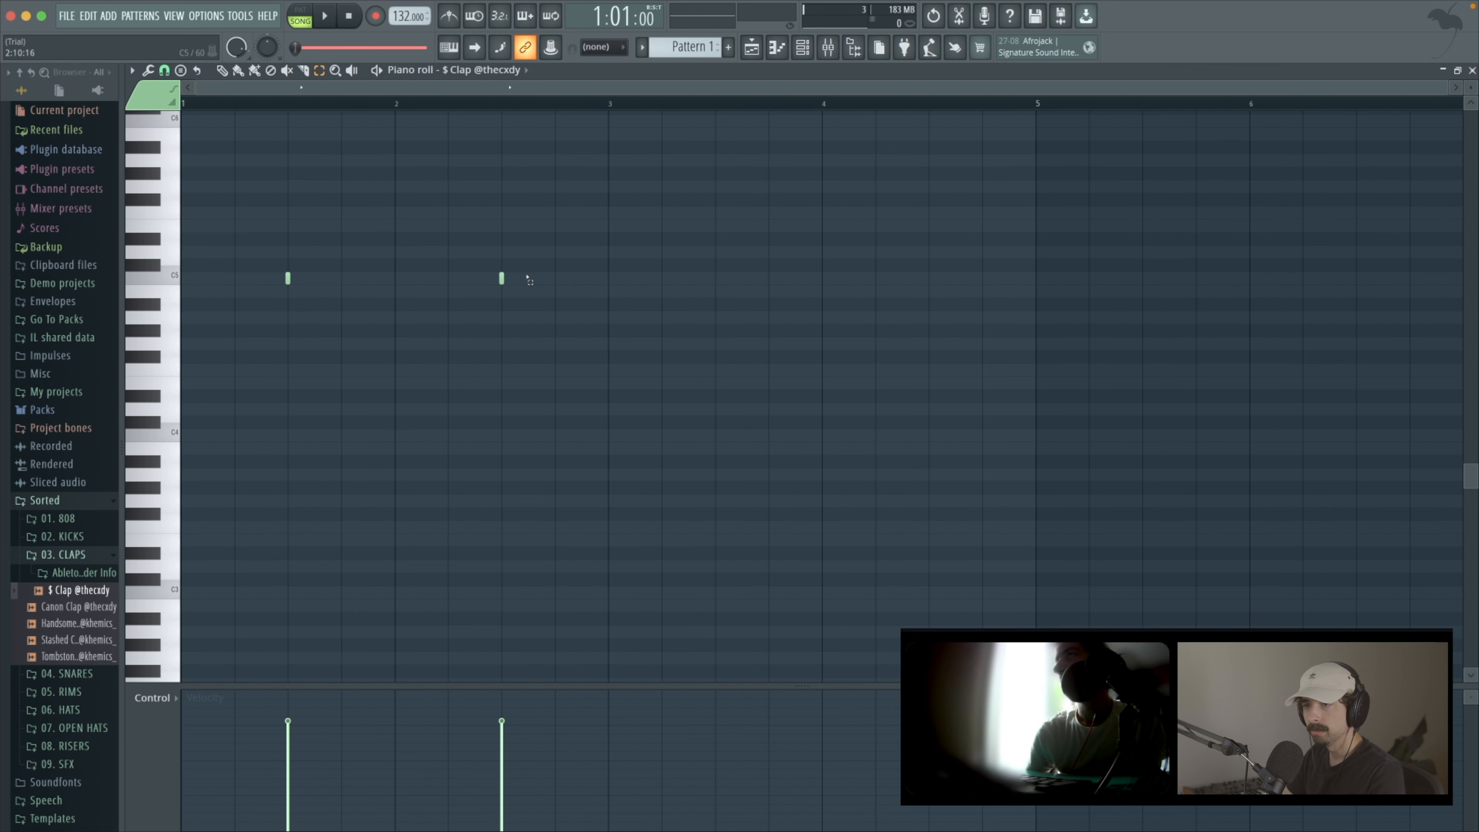
scroll(501, 280, "up", 1)
key("ctrl+a")
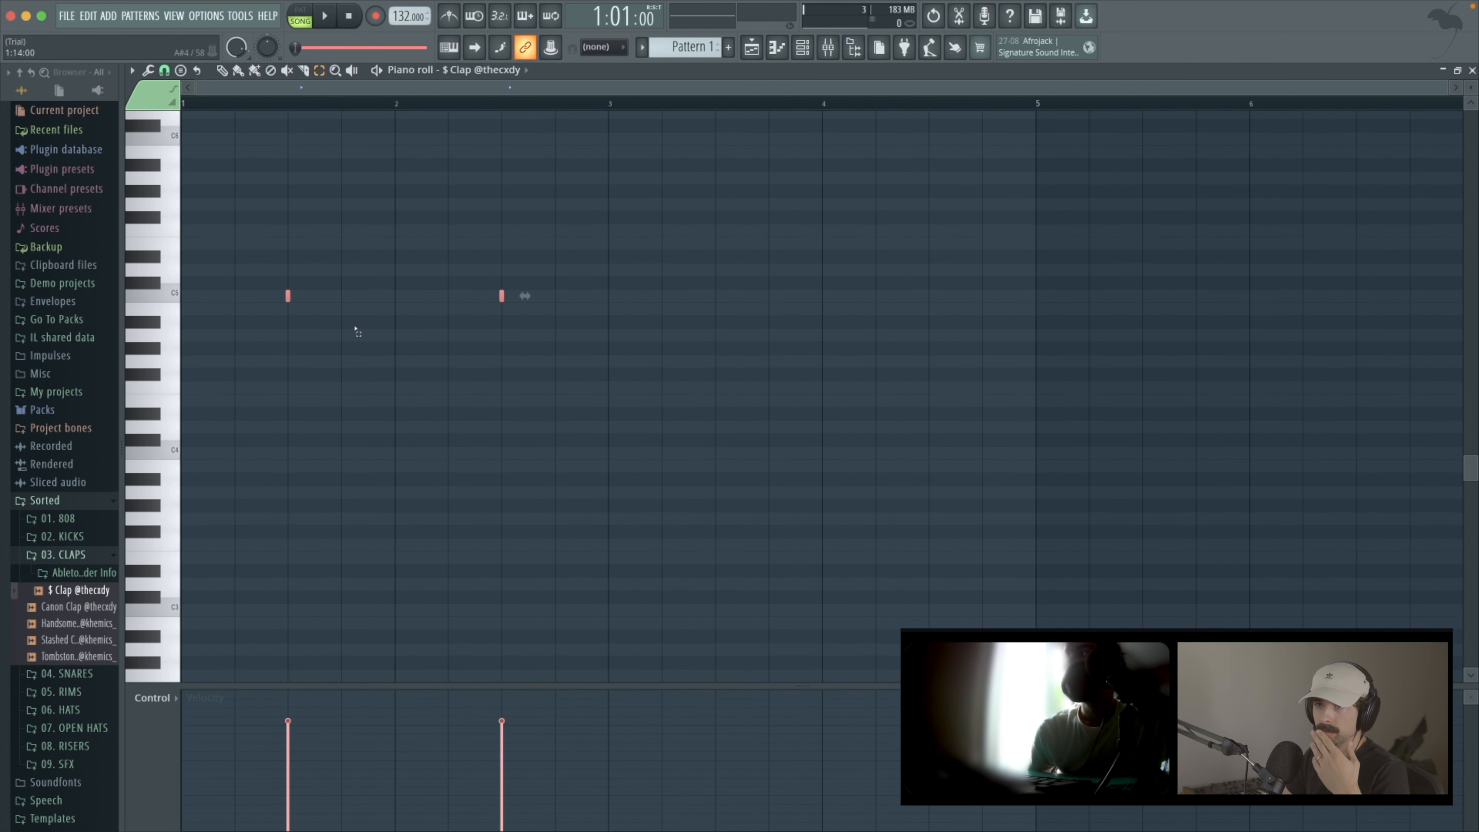
left_click(221, 70)
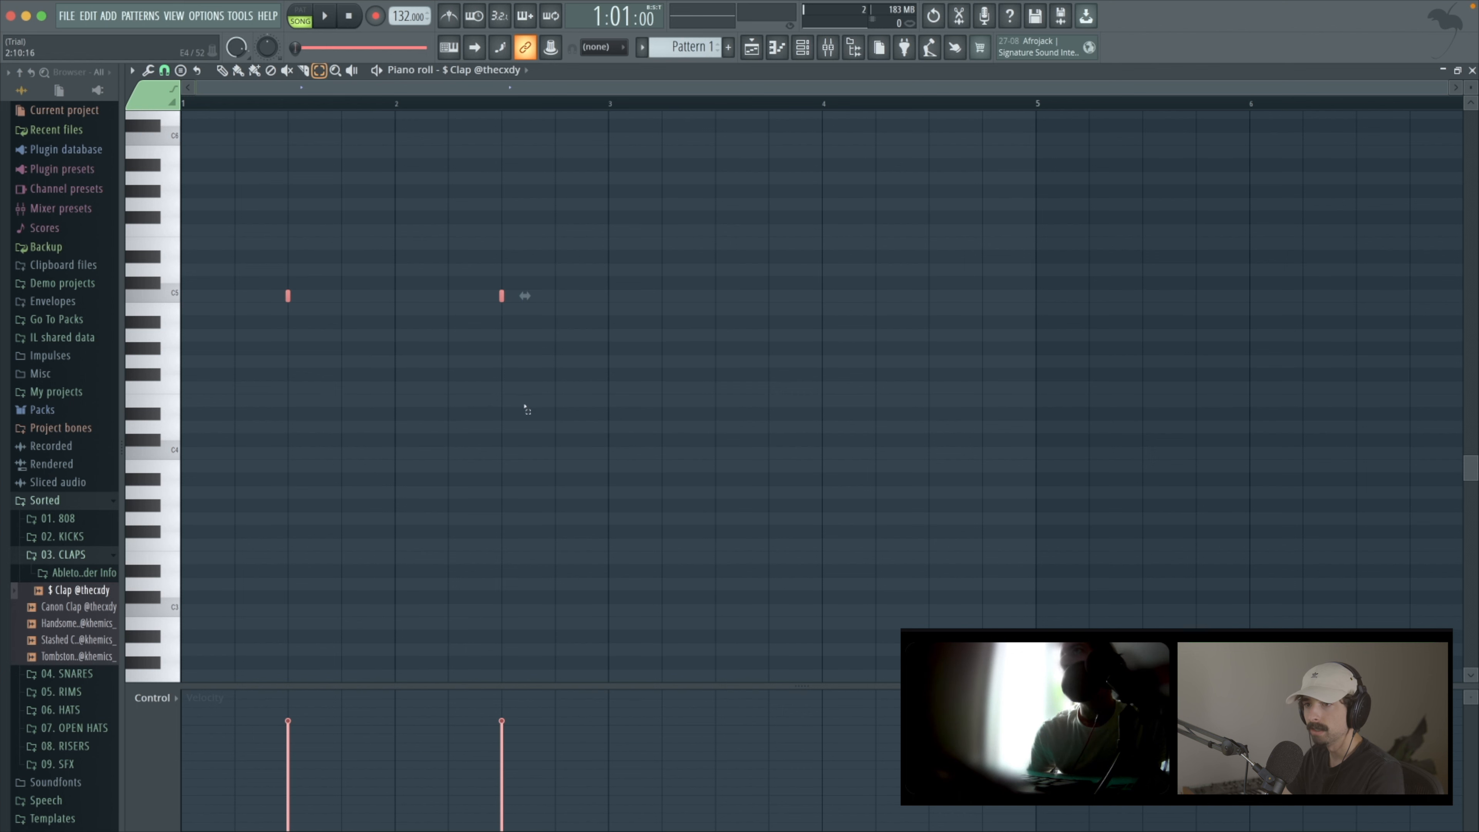
left_click_drag(527, 410, 326, 291)
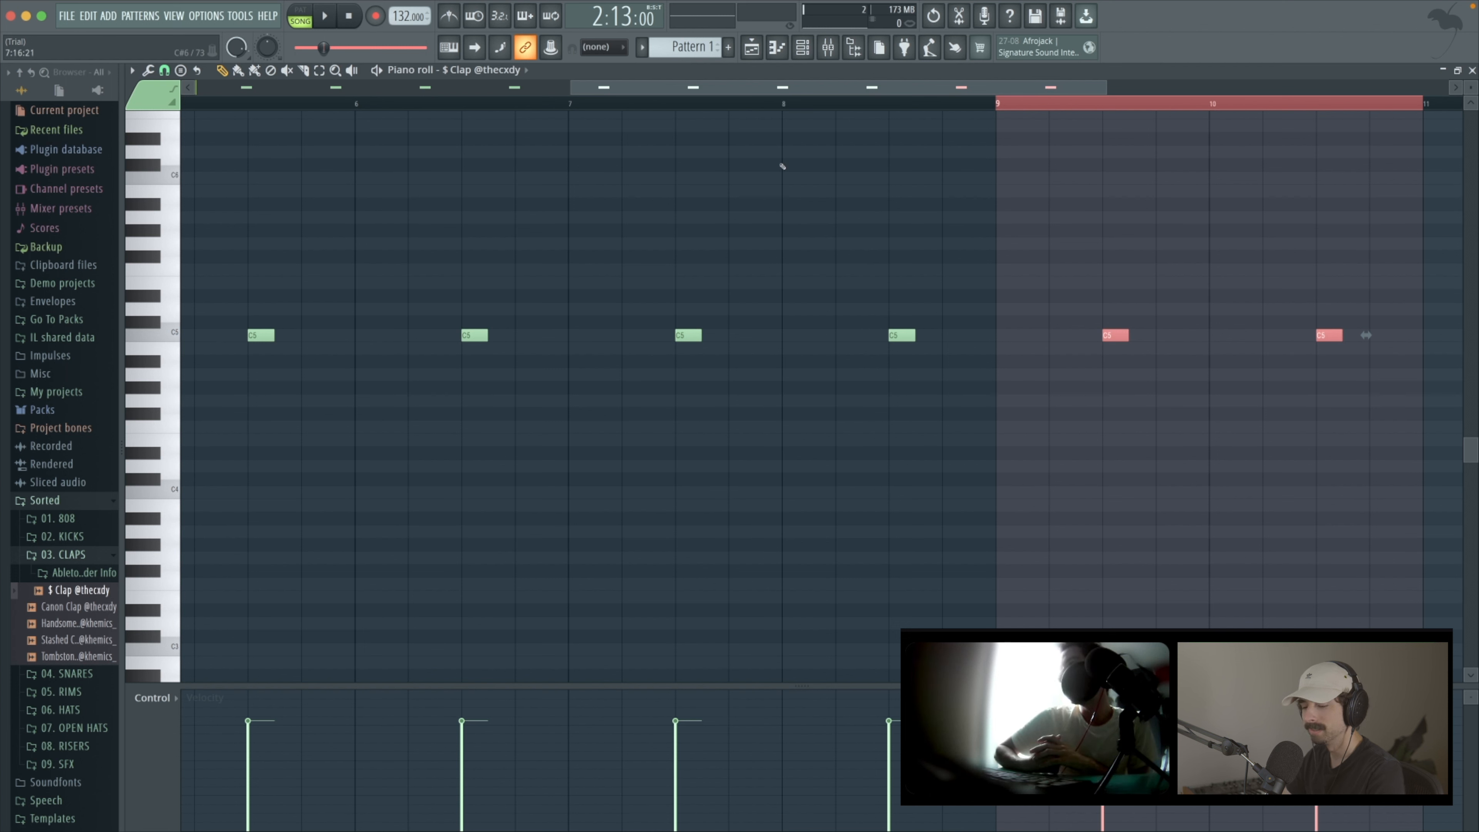
Step: Delete the surplus clap notes in bars 9 and 10
scroll(833, 192, "down", 3)
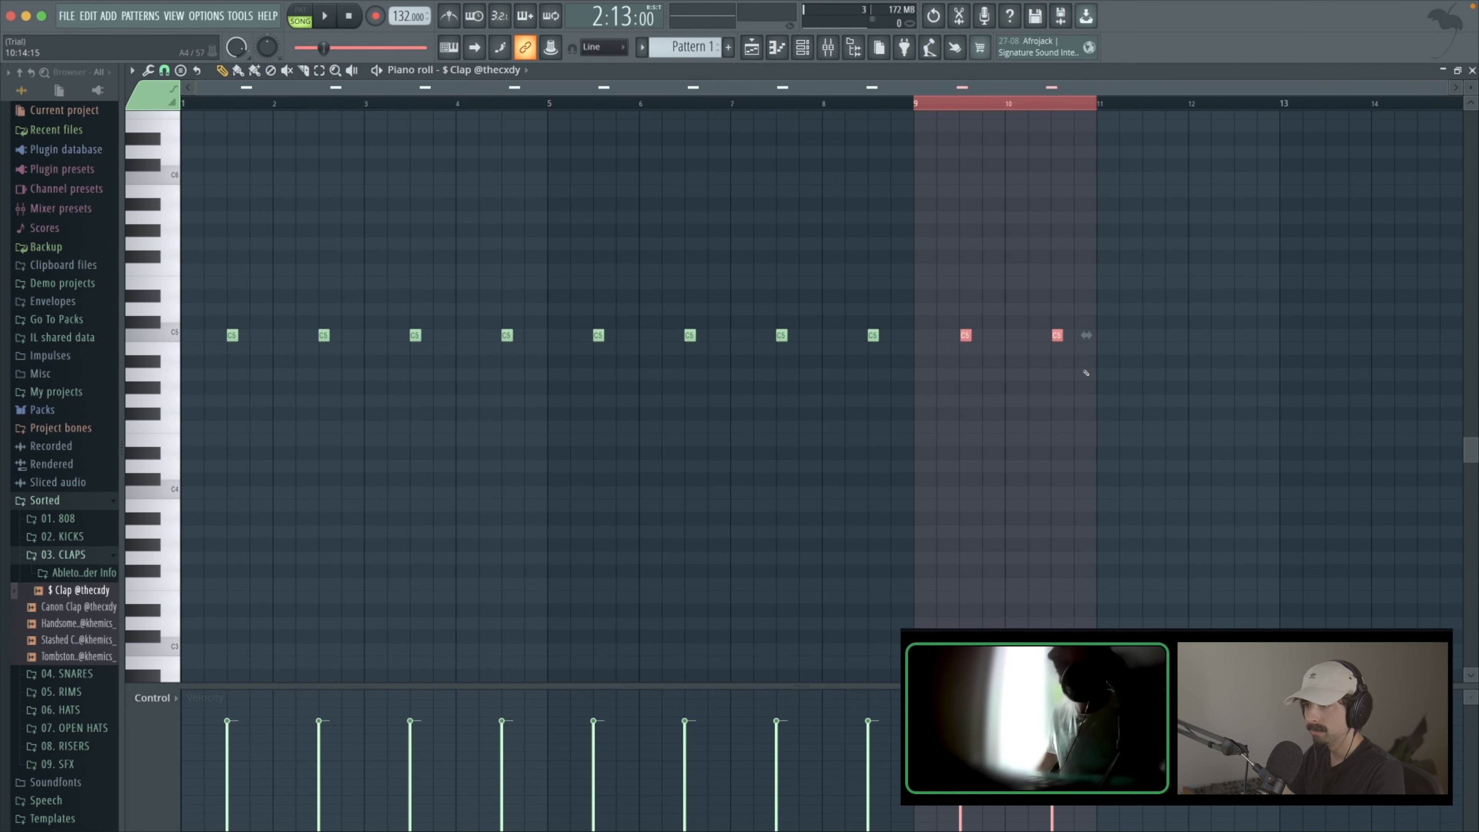
right_click(1056, 335)
right_click(965, 335)
Step: Try placing the bar 8 clap on beat 4, both instead of and in addition to the hit on beat 3
right_click(873, 336)
left_click(896, 336)
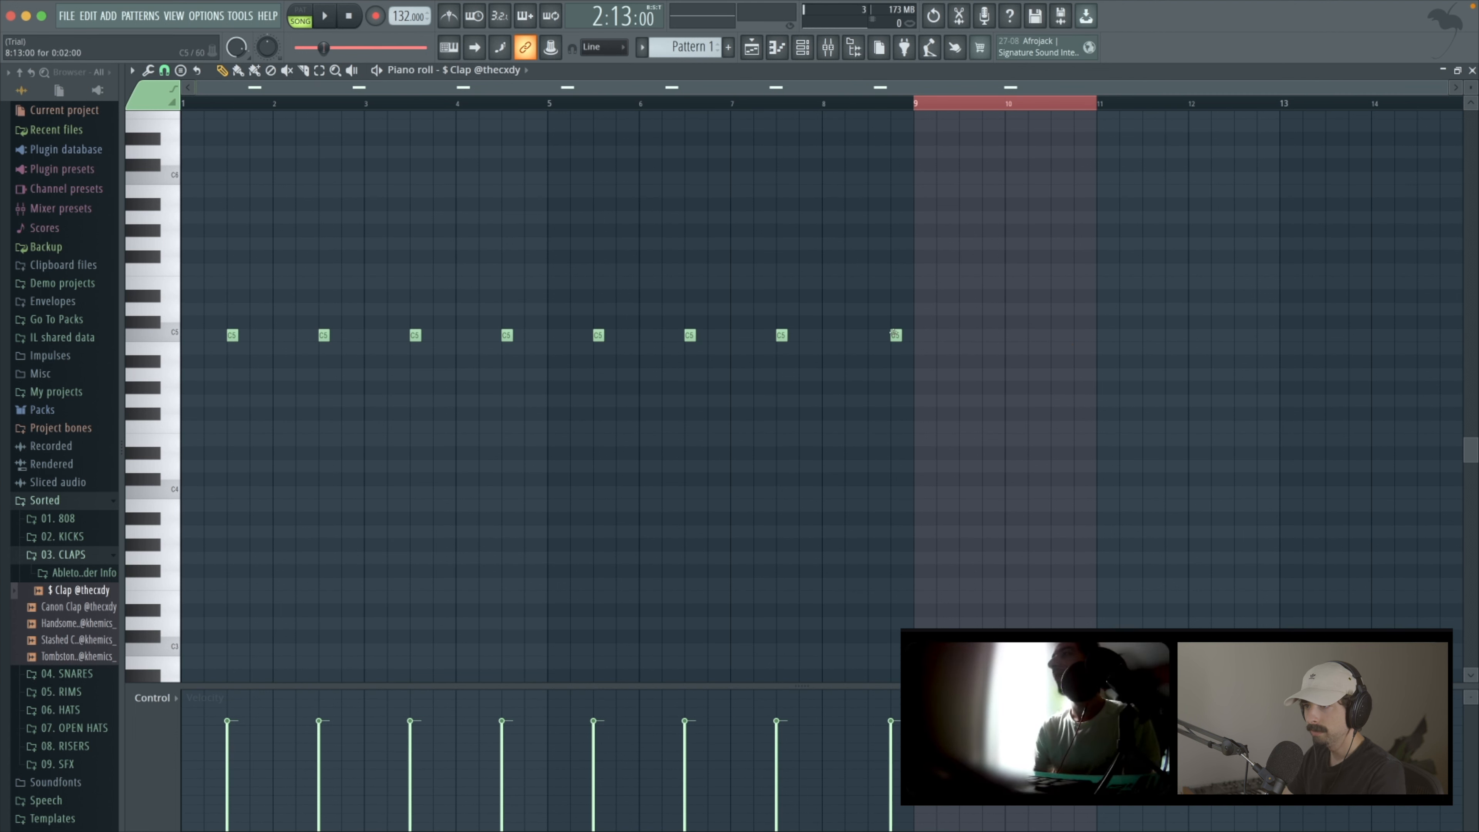
left_click_drag(895, 335, 872, 335)
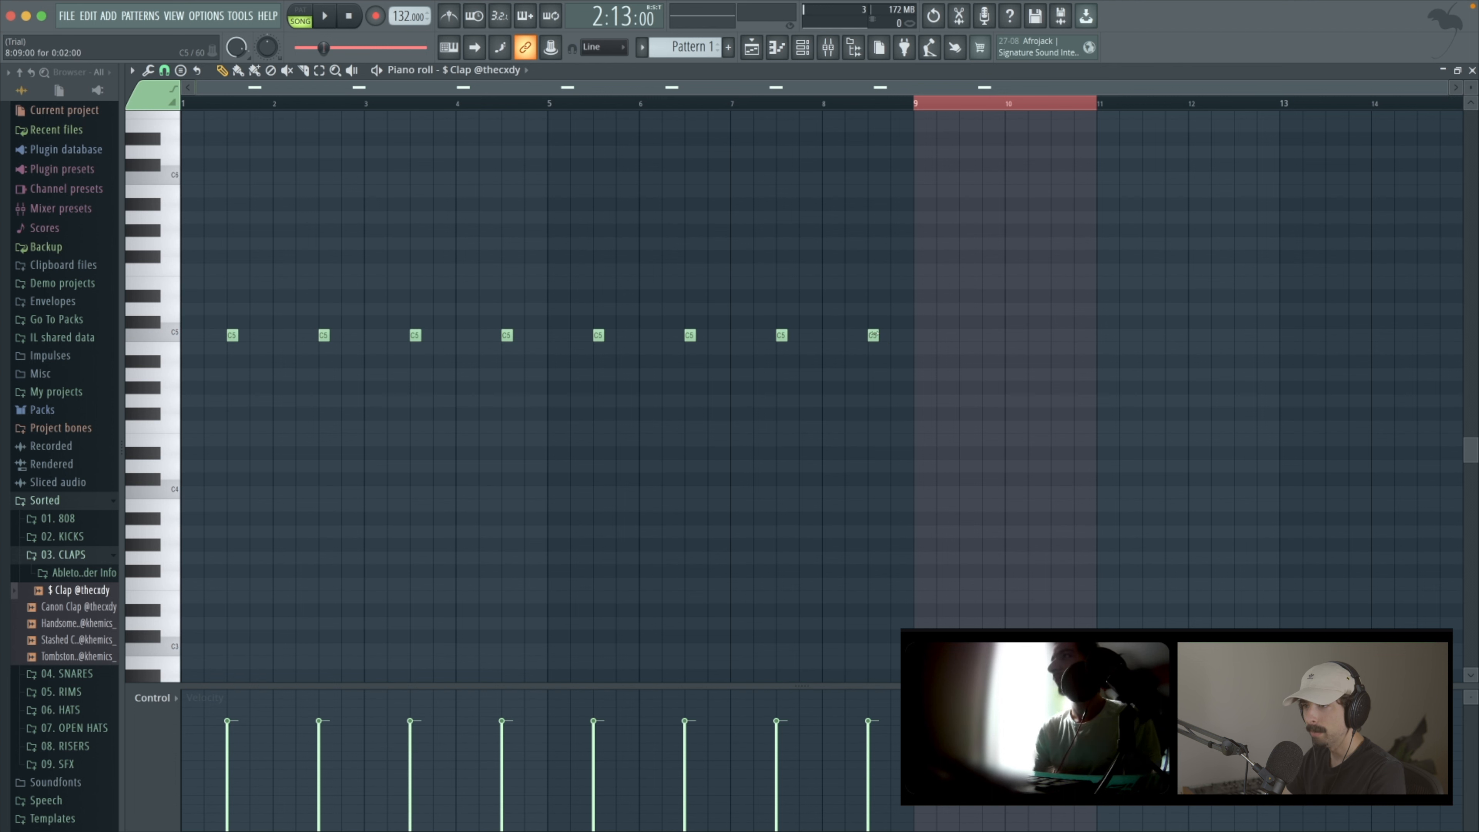
left_click(895, 336)
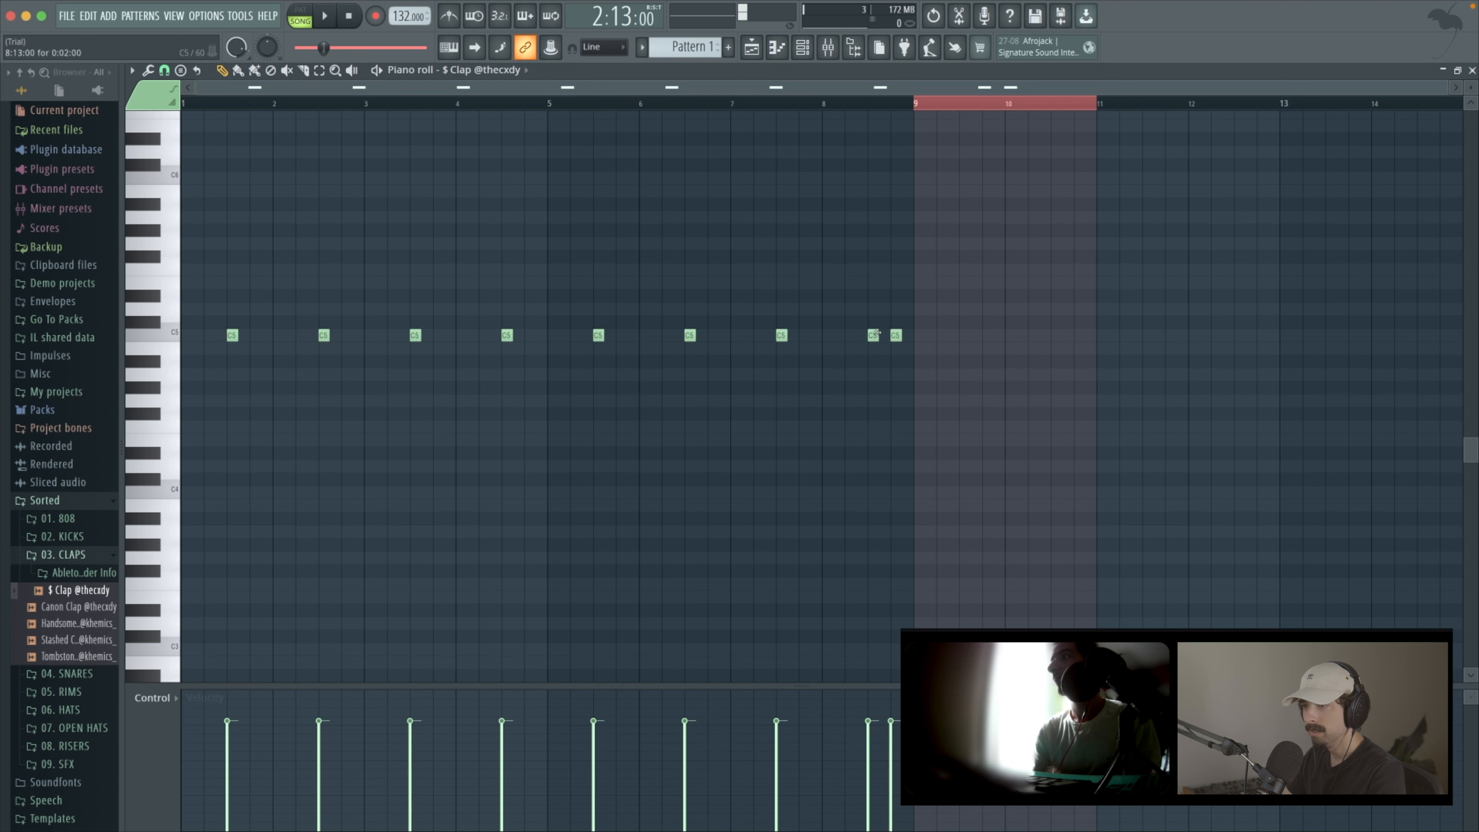
right_click(896, 336)
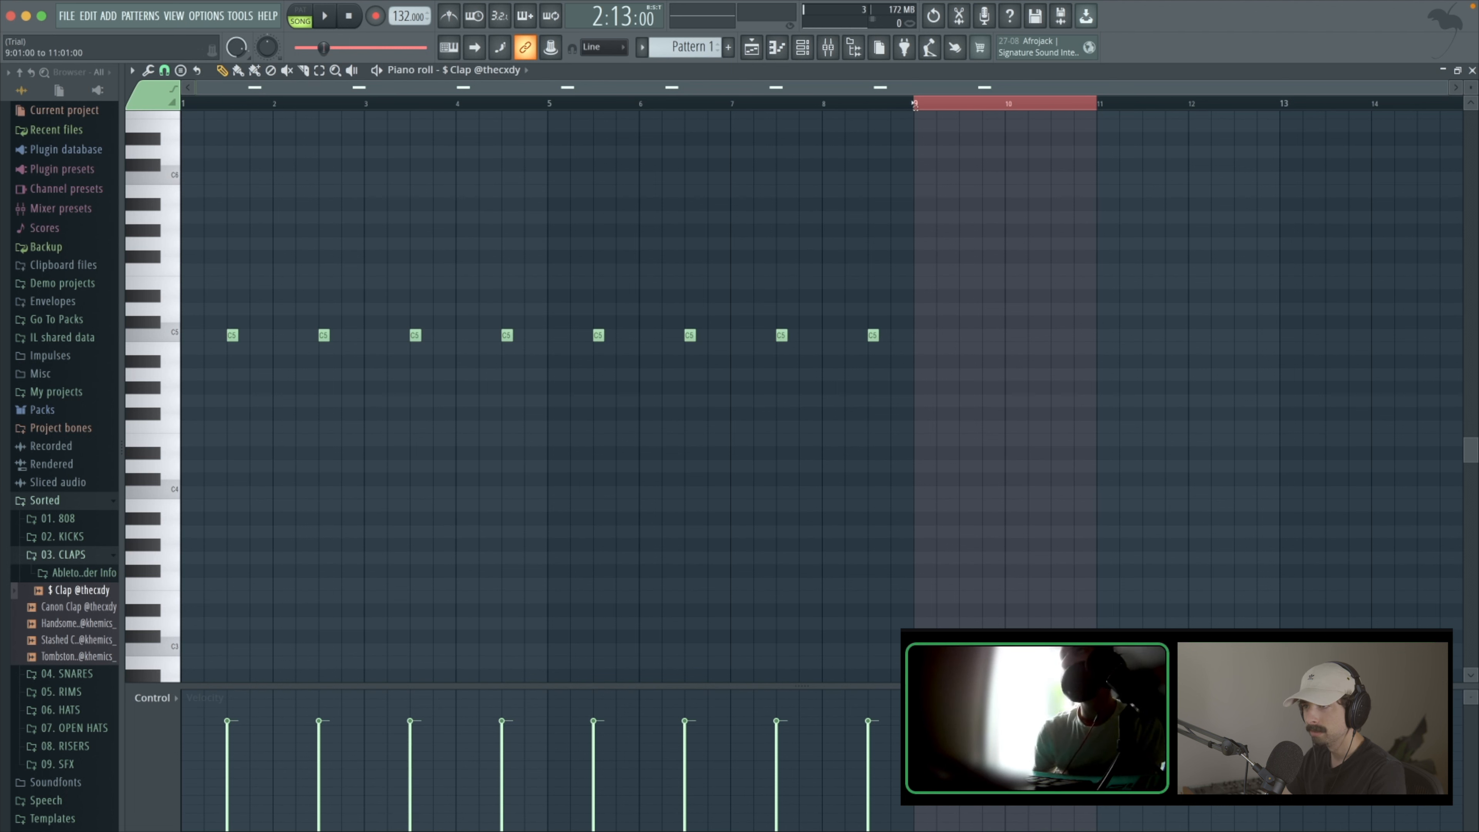
Step: Adjust the time selection to cover the eight bars of claps, from the start of bar 1 to bar 9
left_click_drag(915, 105, 183, 103)
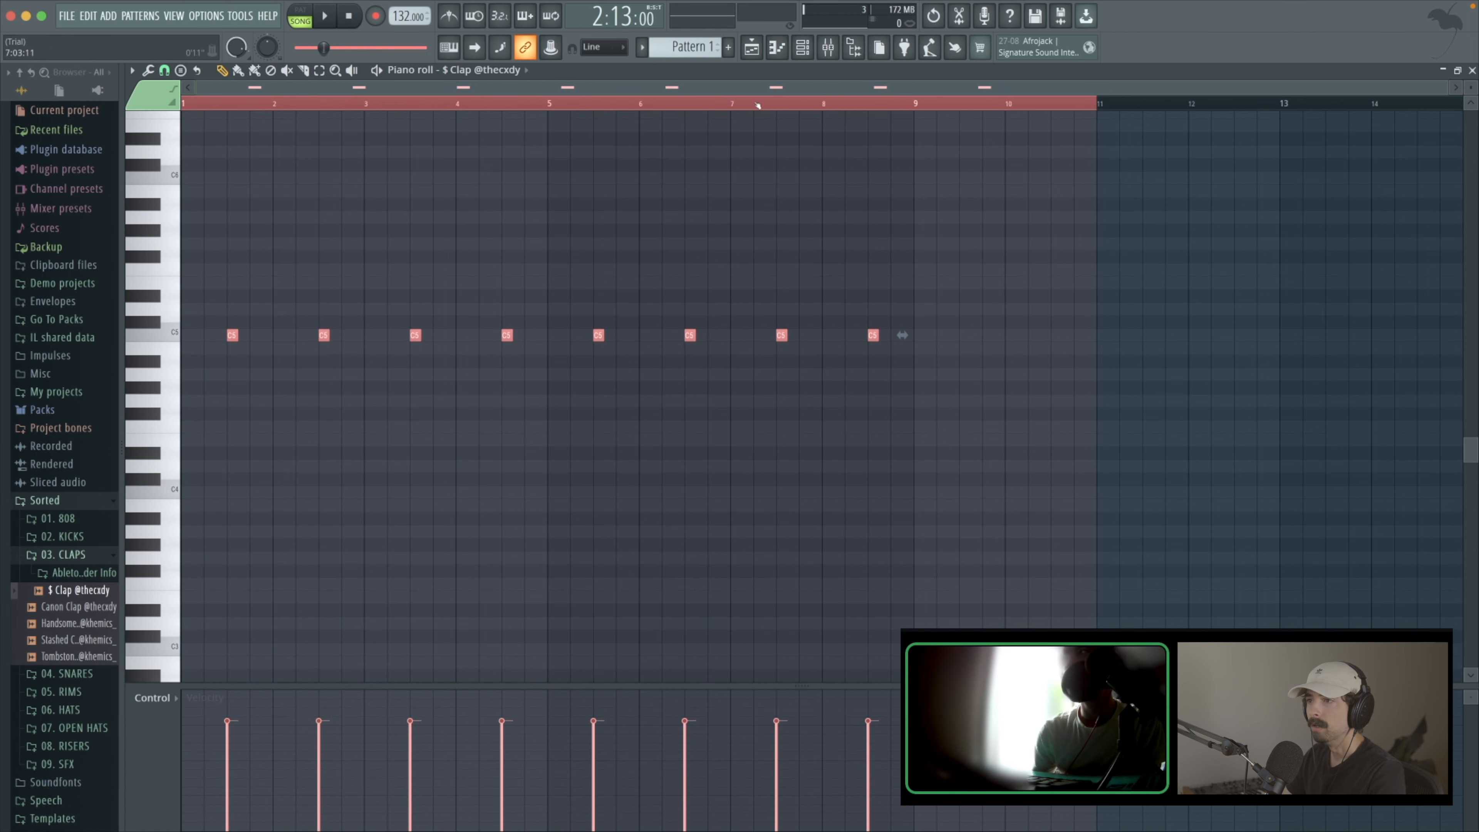
left_click_drag(943, 105, 884, 104)
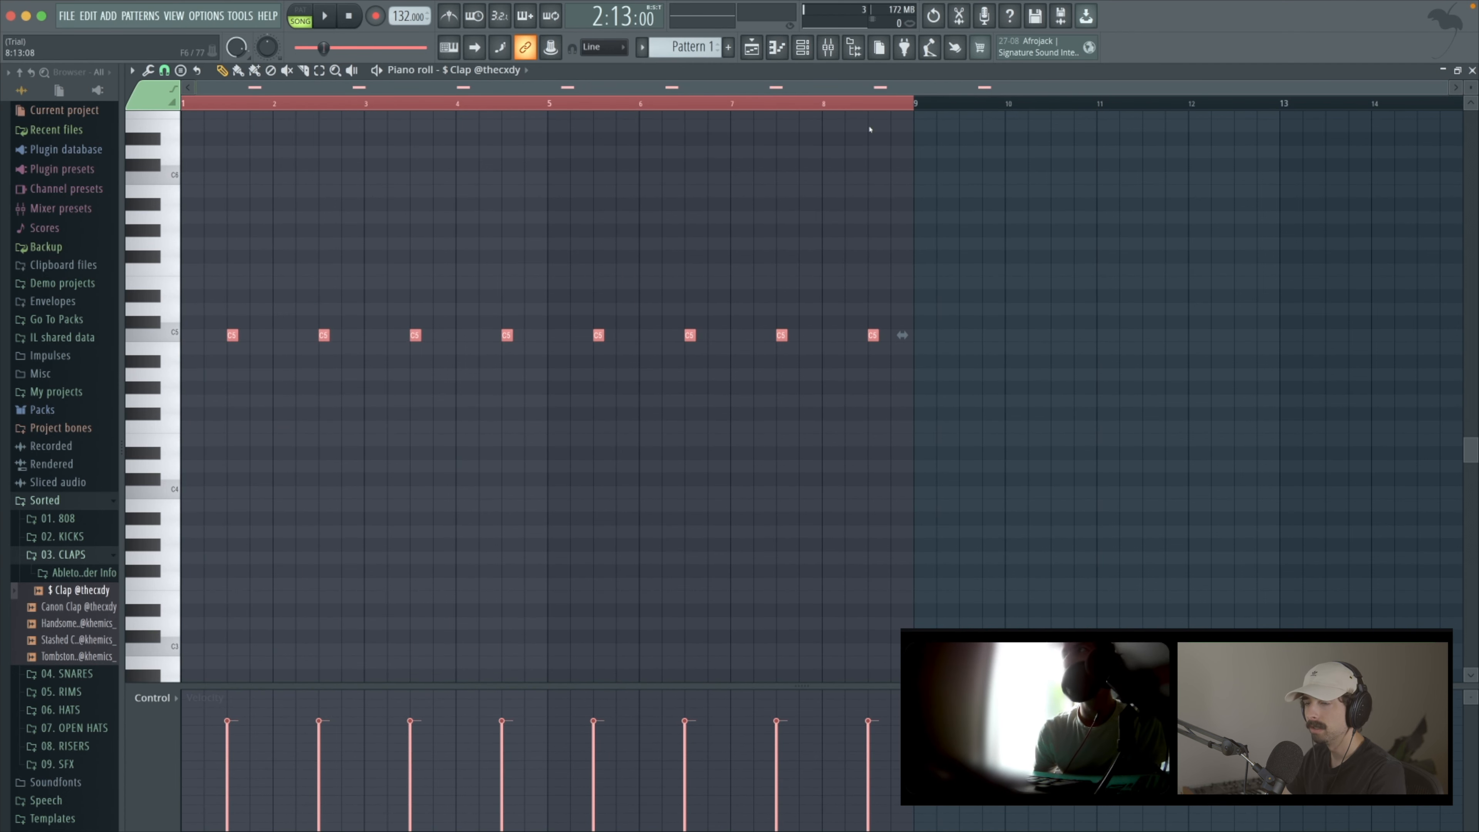
Step: Try to split Pattern 1 by channel in the playlist
key("F5")
right_click(187, 133)
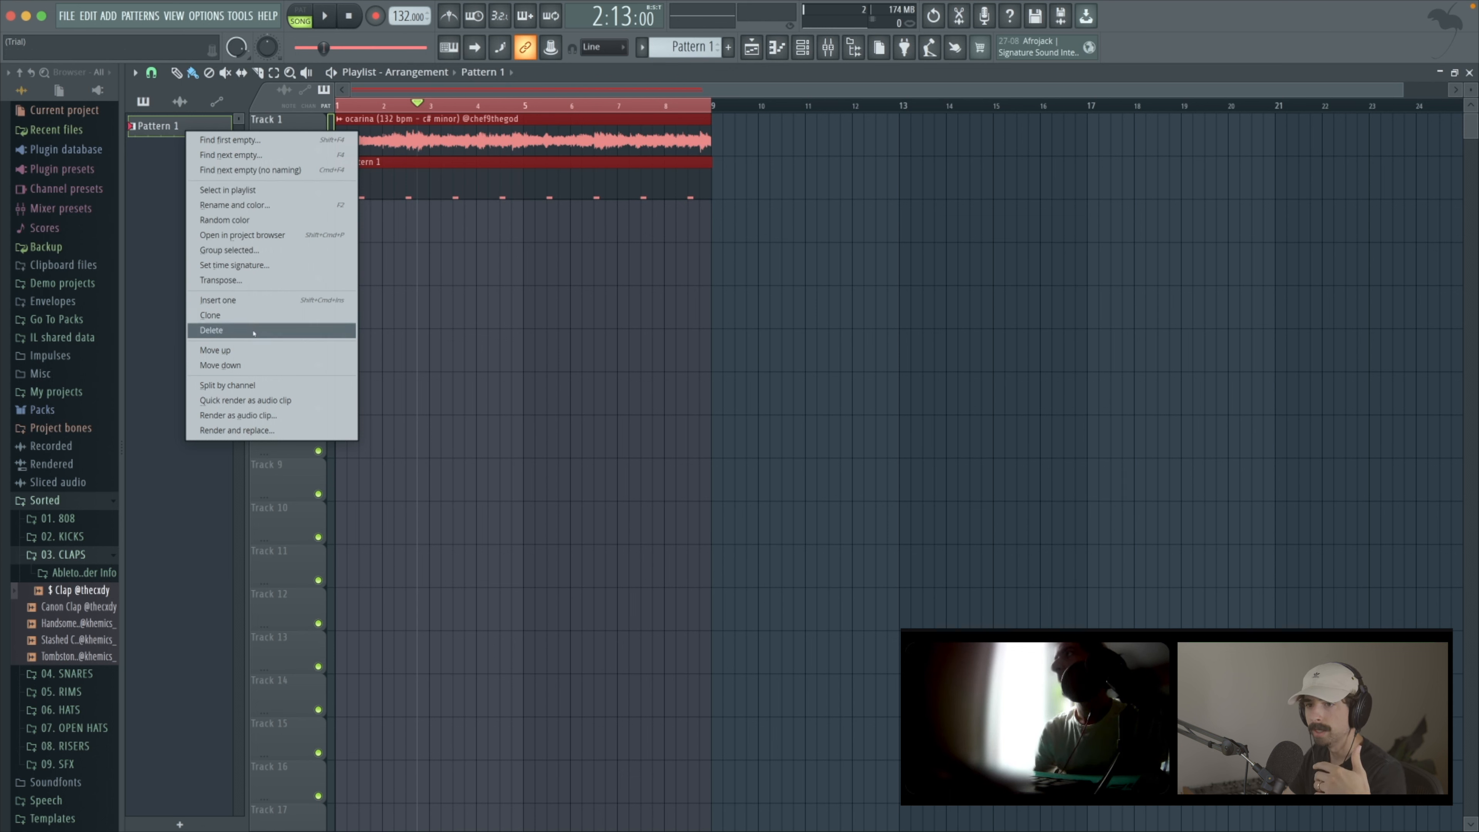
left_click(254, 385)
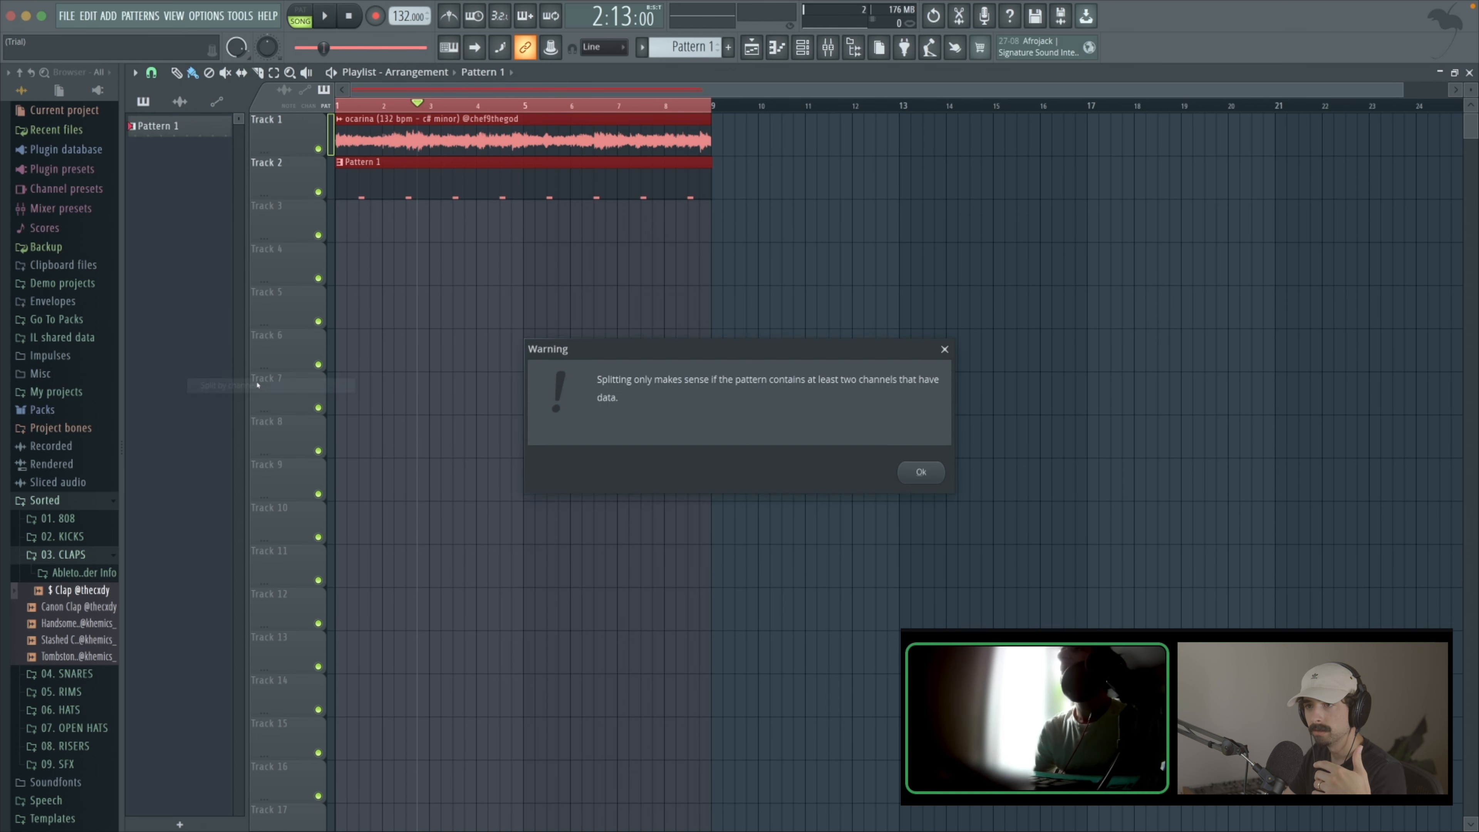
left_click(905, 471)
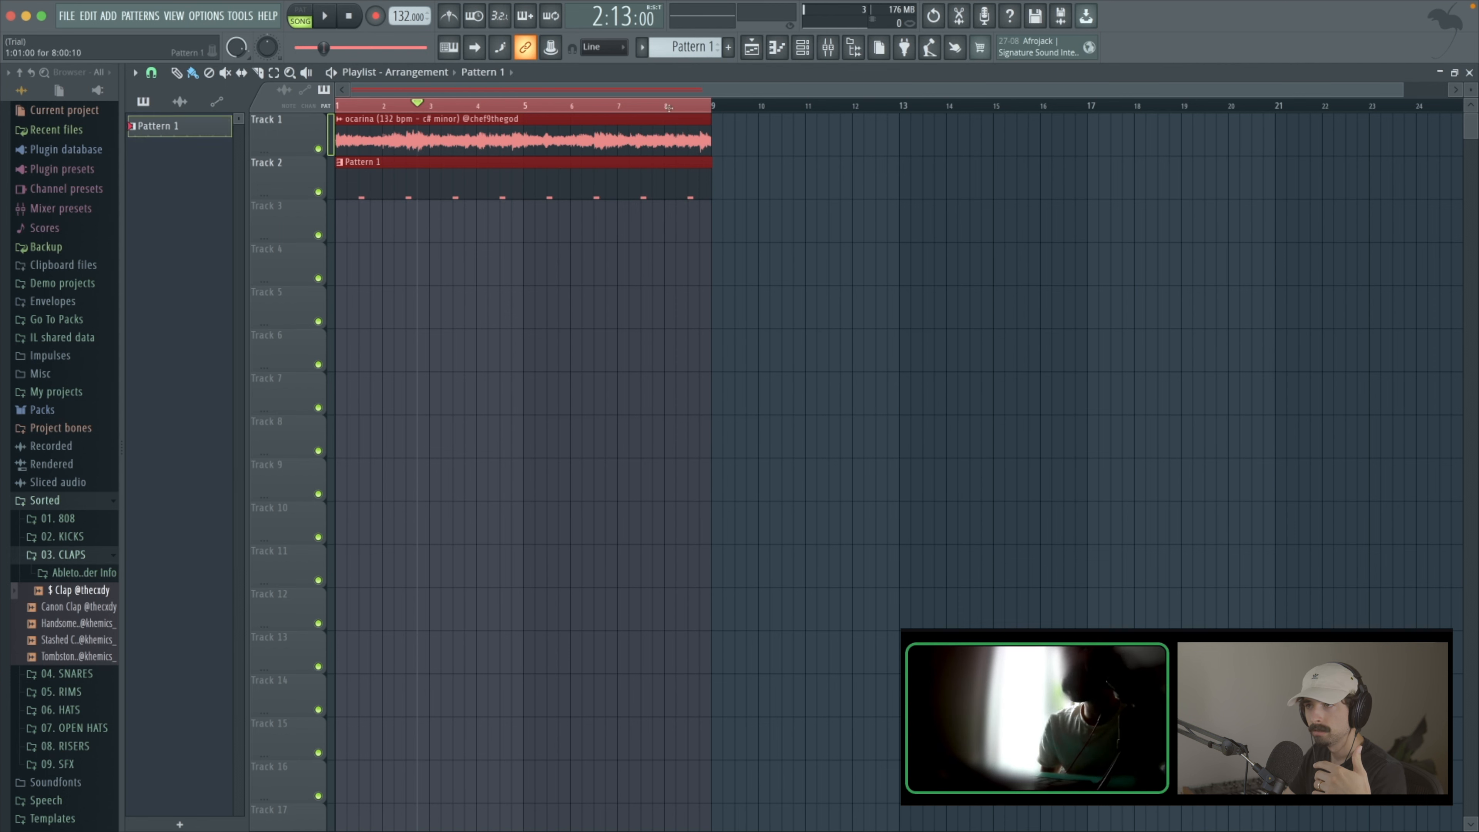
Step: Open the Uno 808 channel's piano roll from the channel rack
left_click(802, 47)
right_click(664, 290)
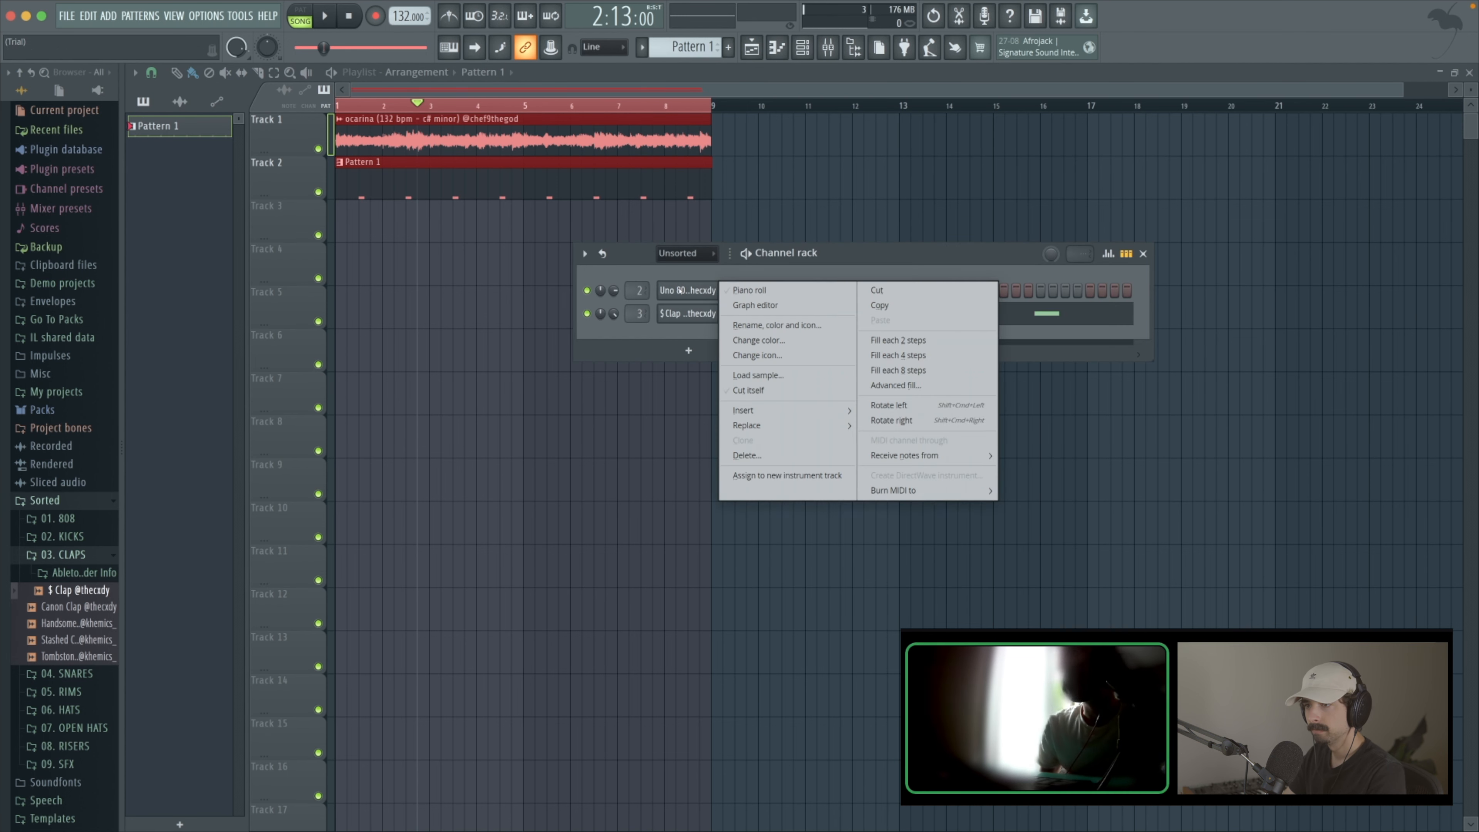
left_click(792, 290)
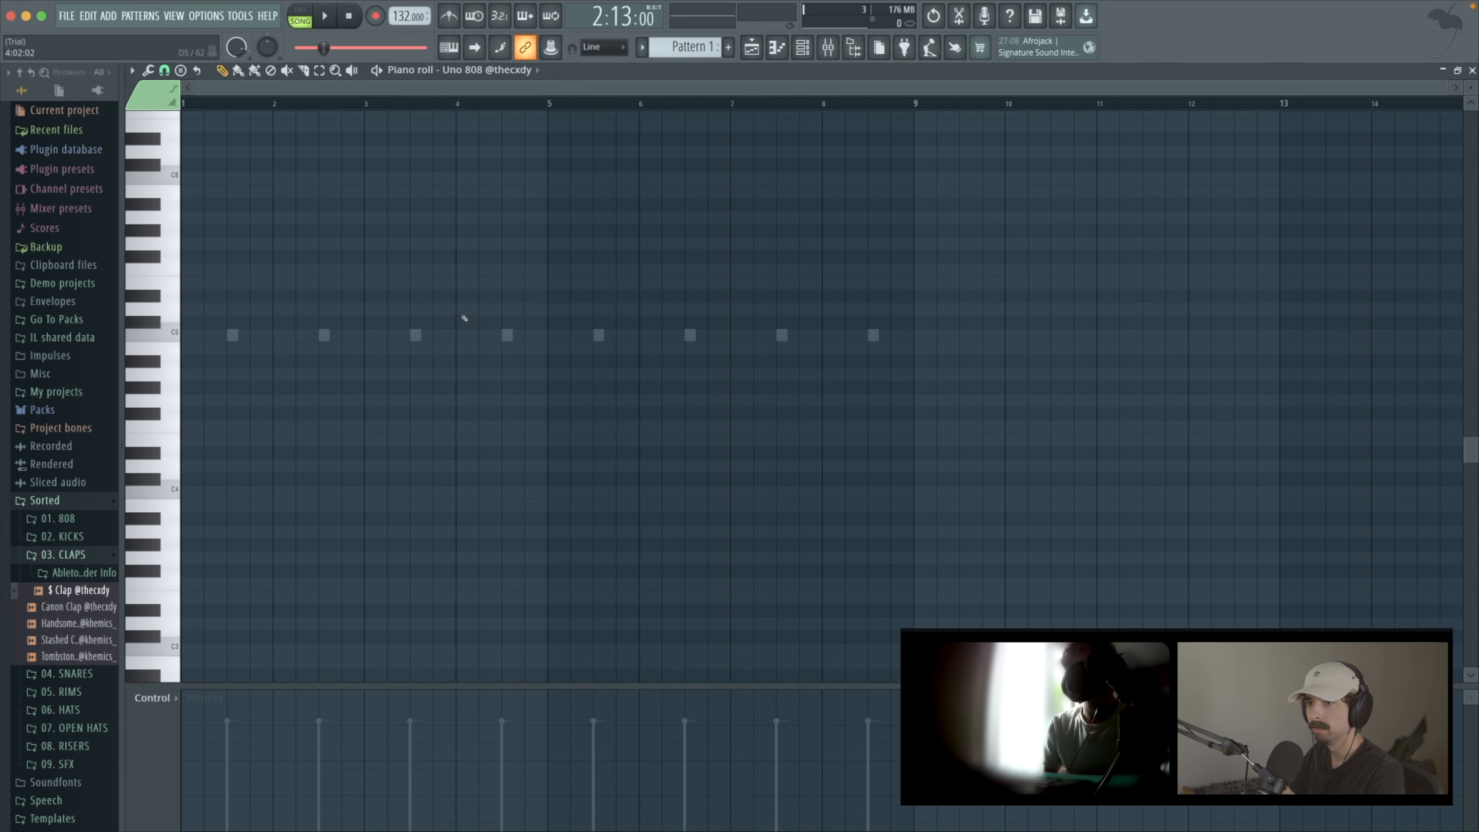
scroll(464, 318, "up", 3)
Step: Audition the Main Hi hat sample from the 06. HATS folder and add it as a new channel below the clap
left_click(802, 47)
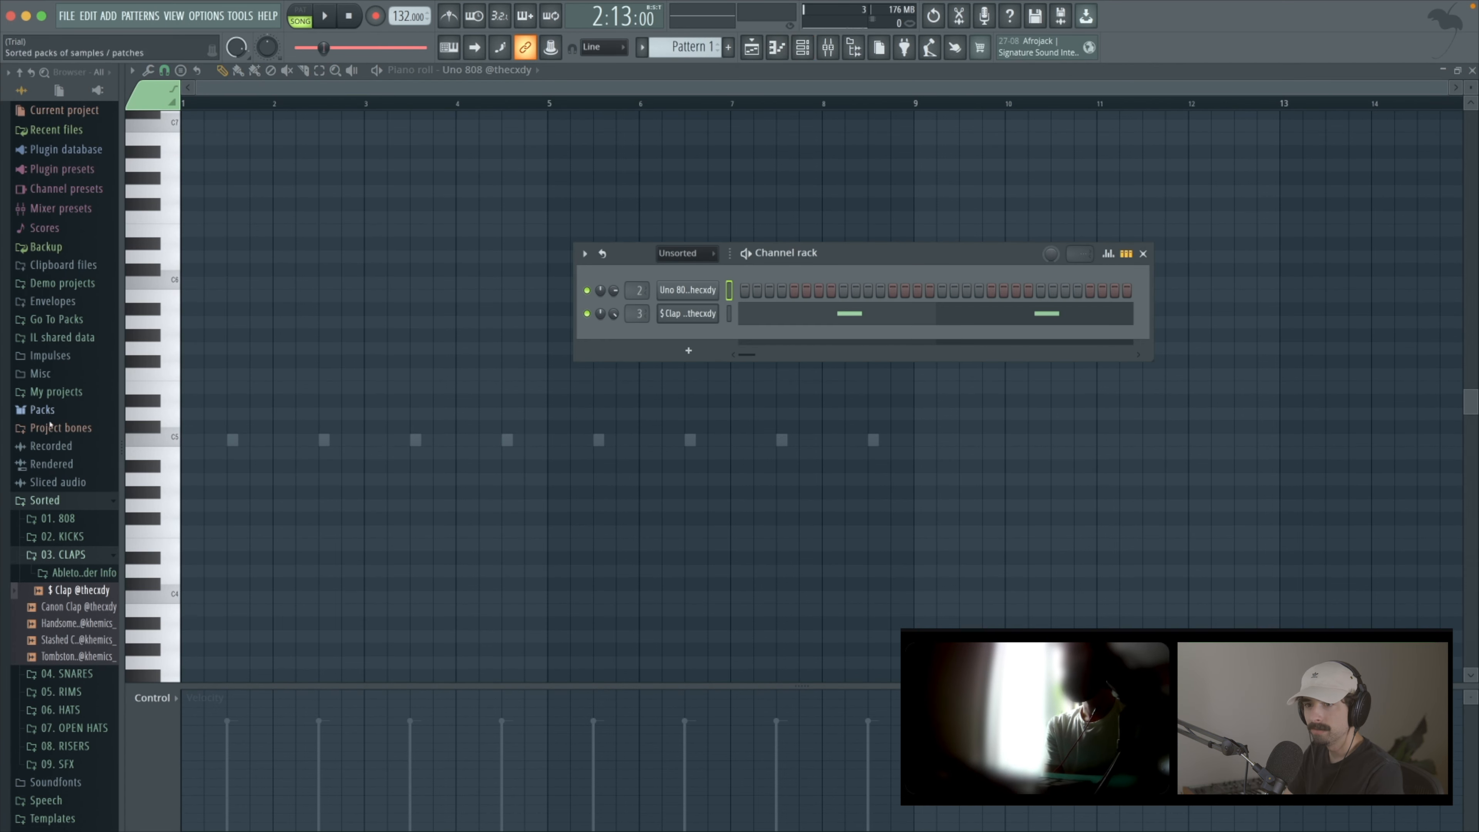
left_click(58, 555)
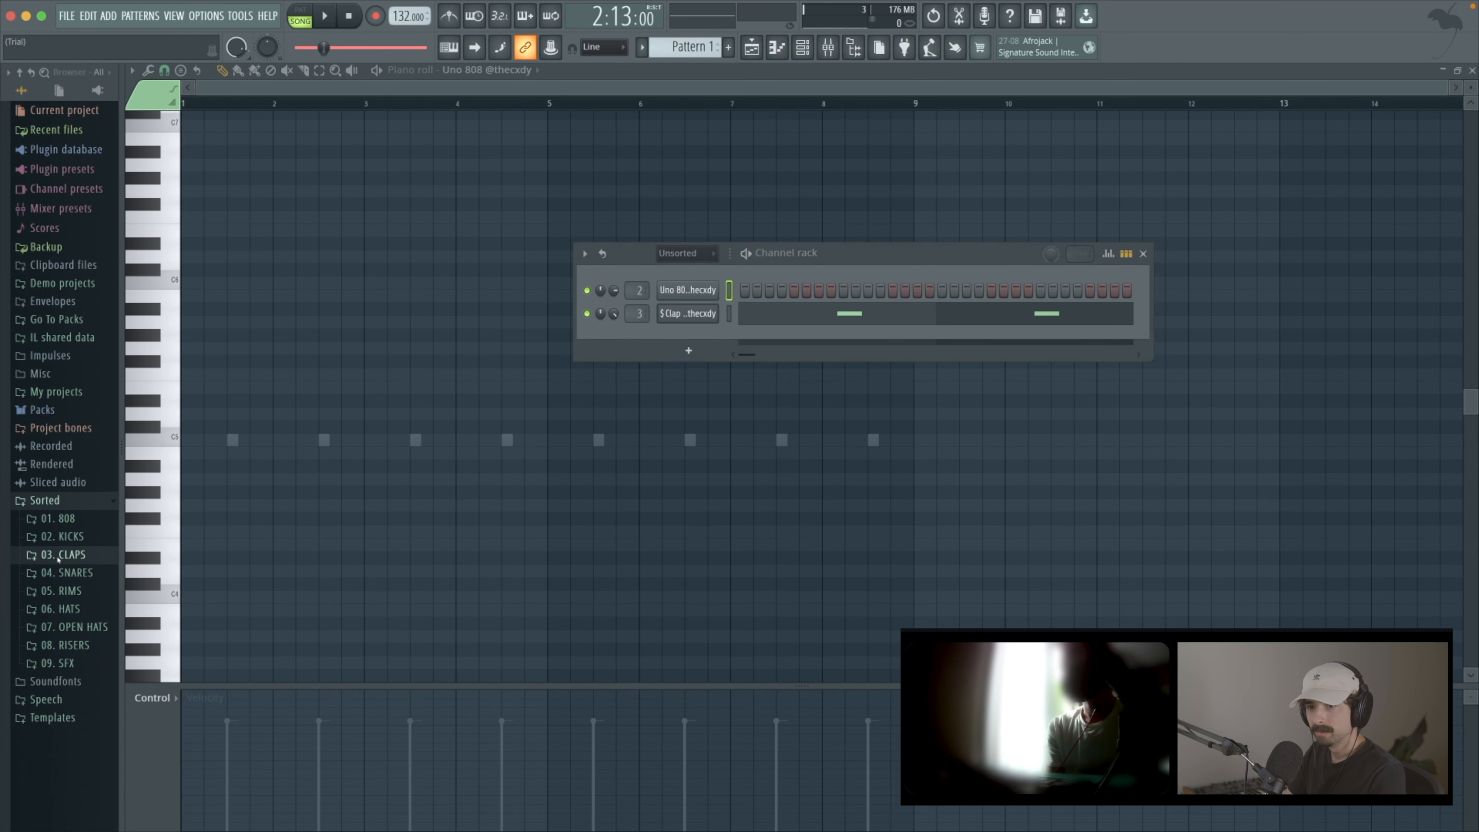
left_click(59, 609)
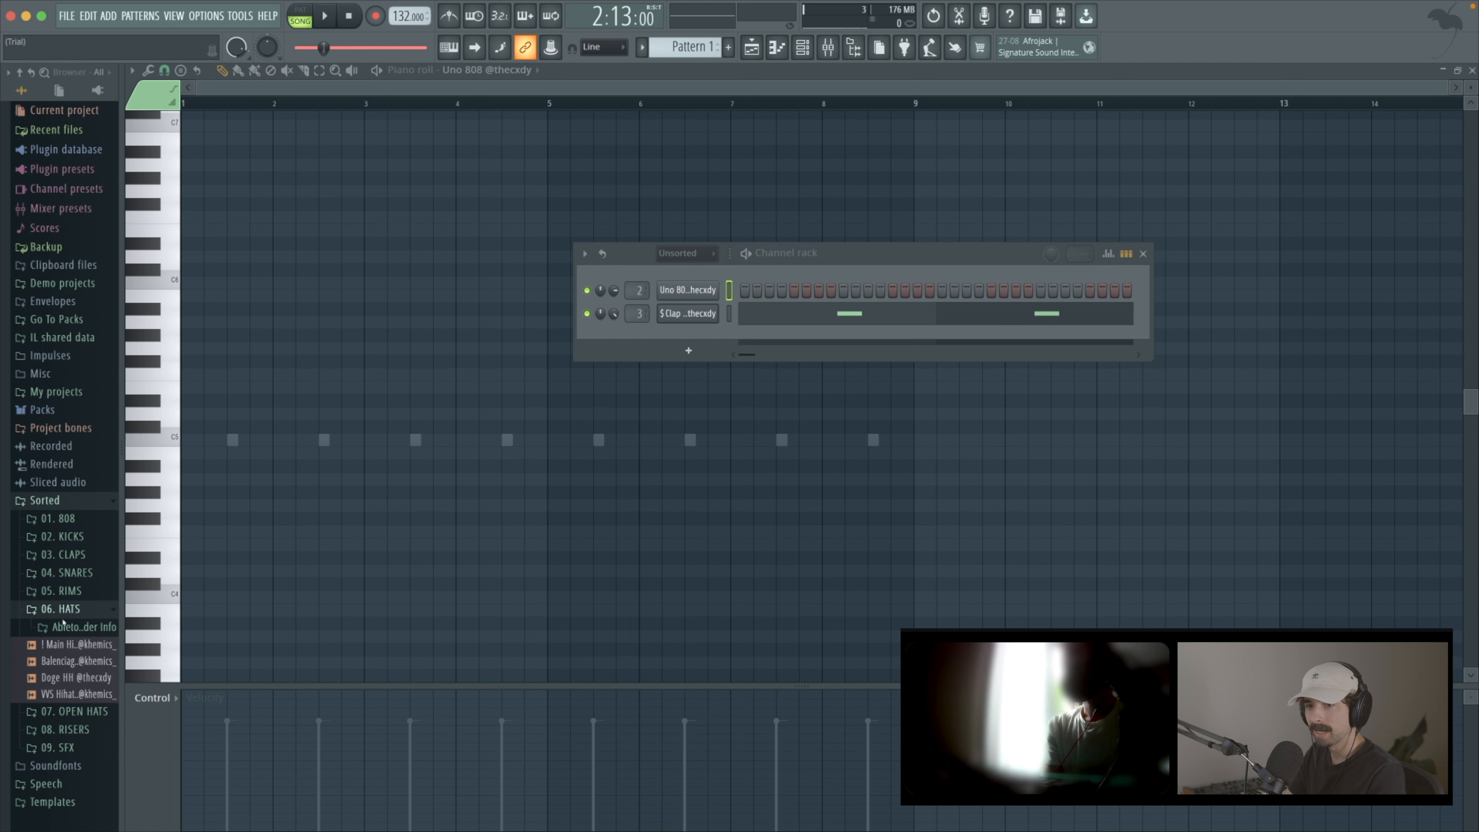
left_click(50, 644)
left_click_drag(57, 646, 689, 343)
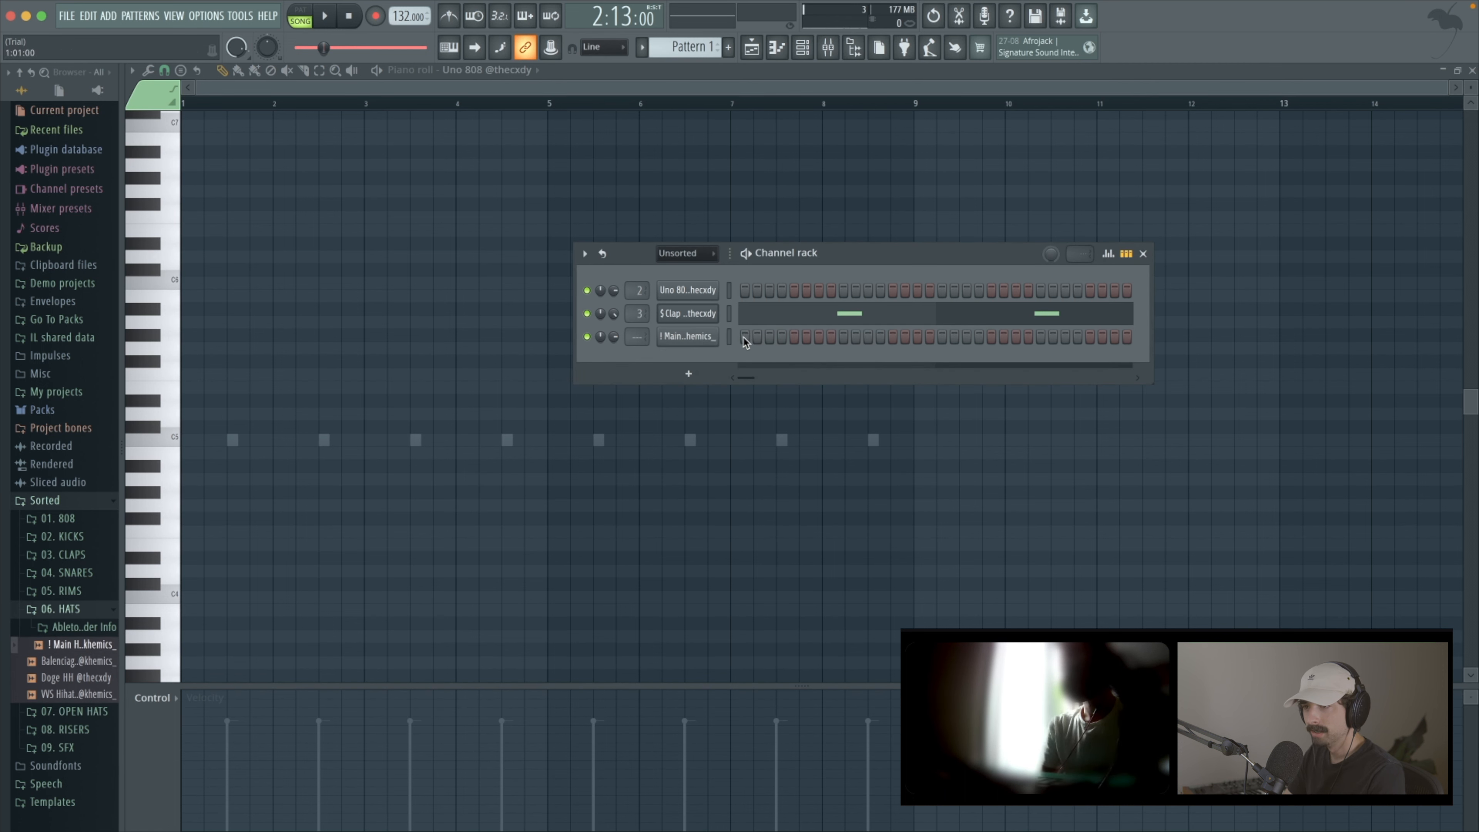
Step: Fill every 2 steps on the new hi-hat channel and play the pattern back
right_click(745, 344)
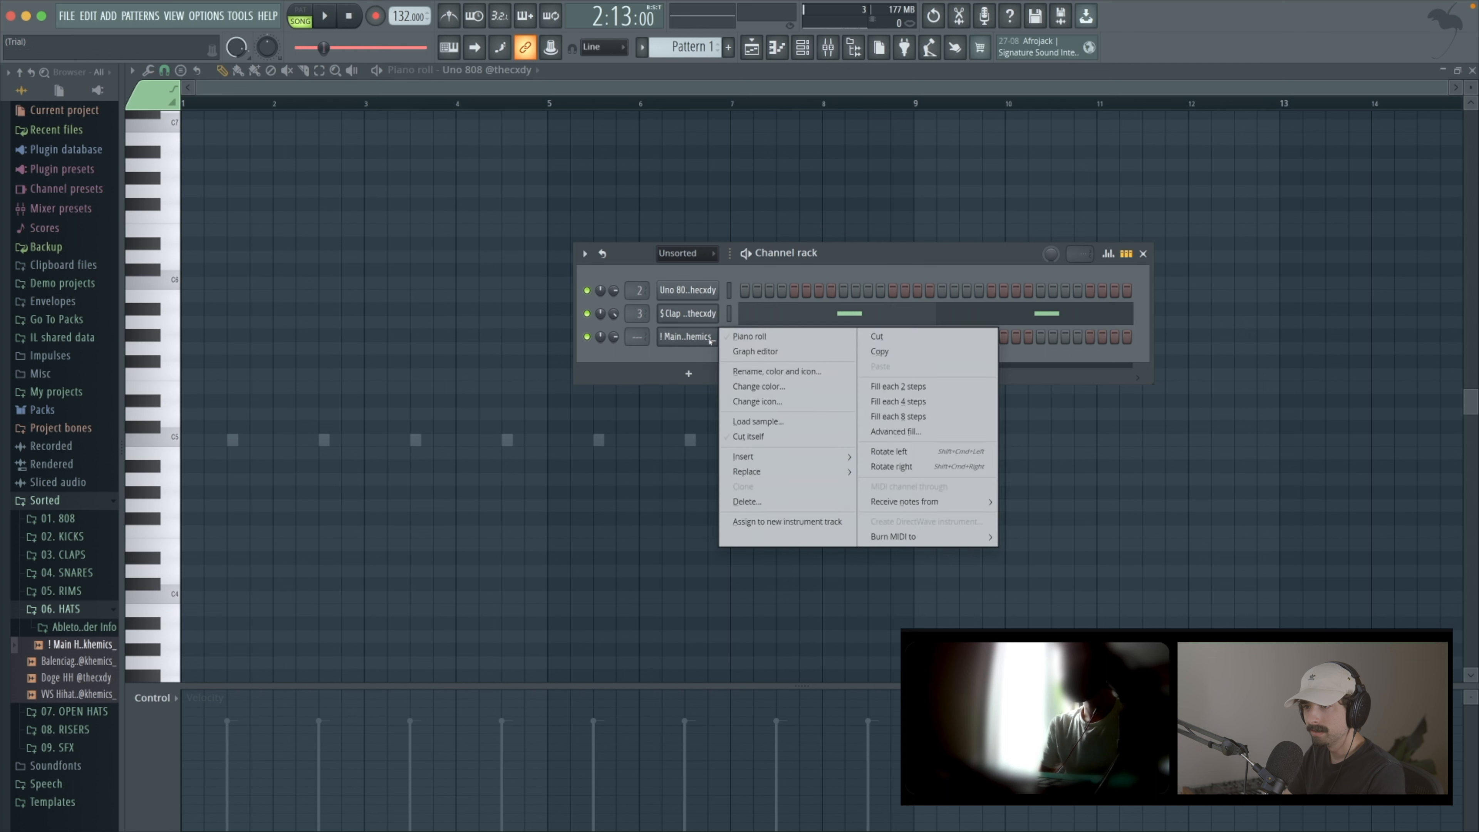
left_click(879, 387)
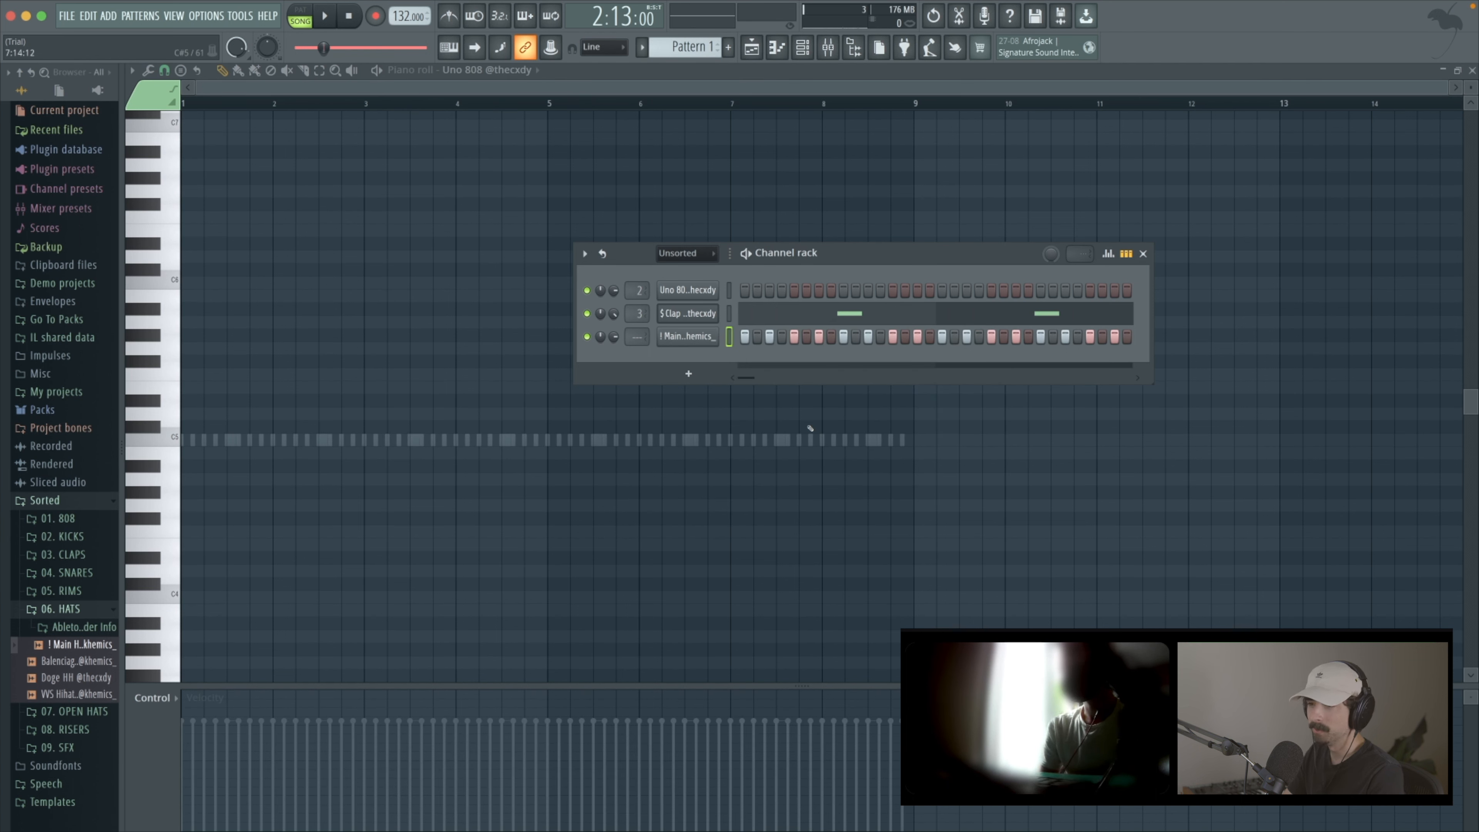
key("space")
key("space")
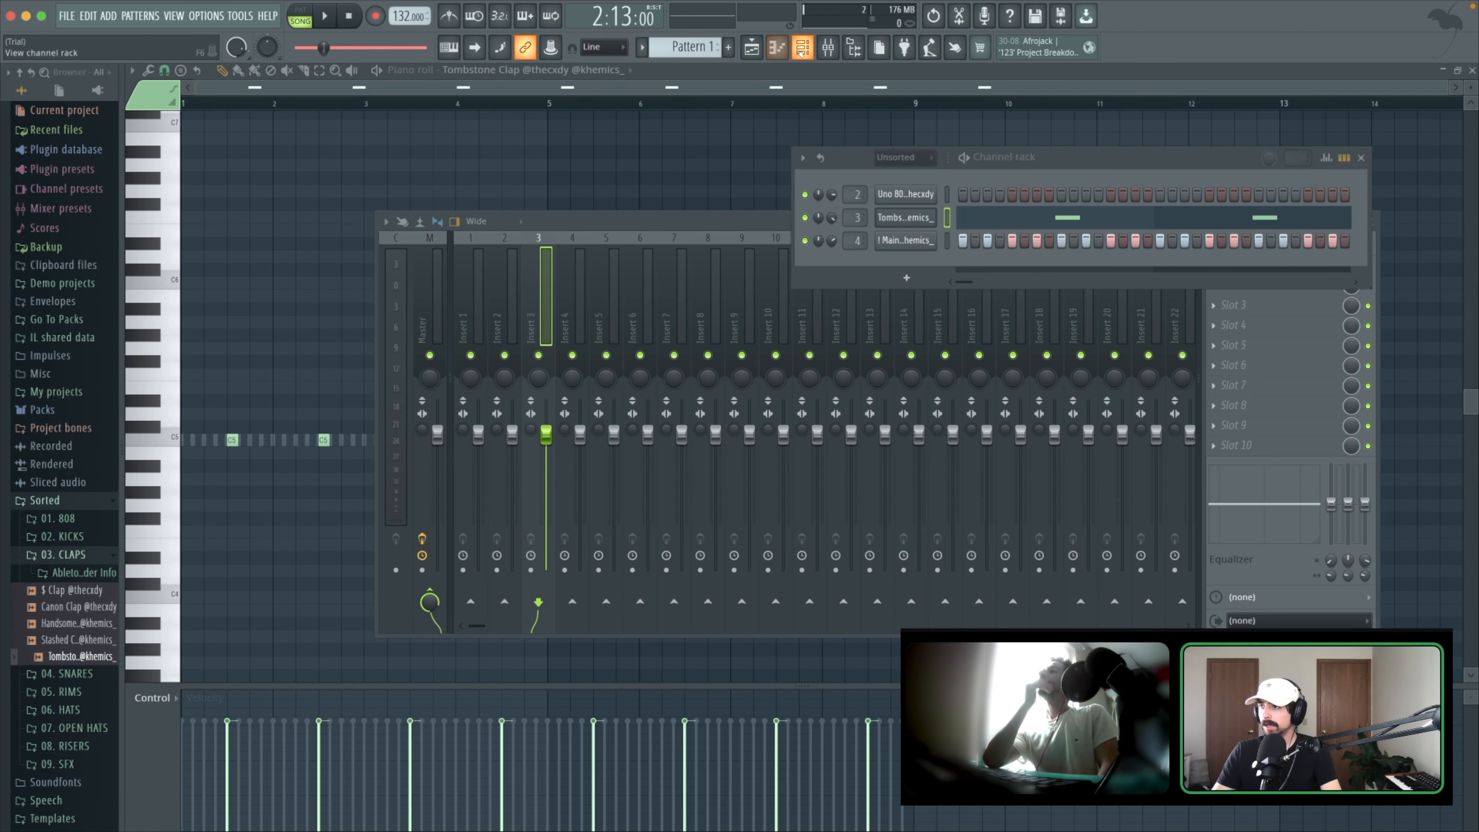
Step: Bring up the playlist arrangement and deselect its clips
left_click(802, 51)
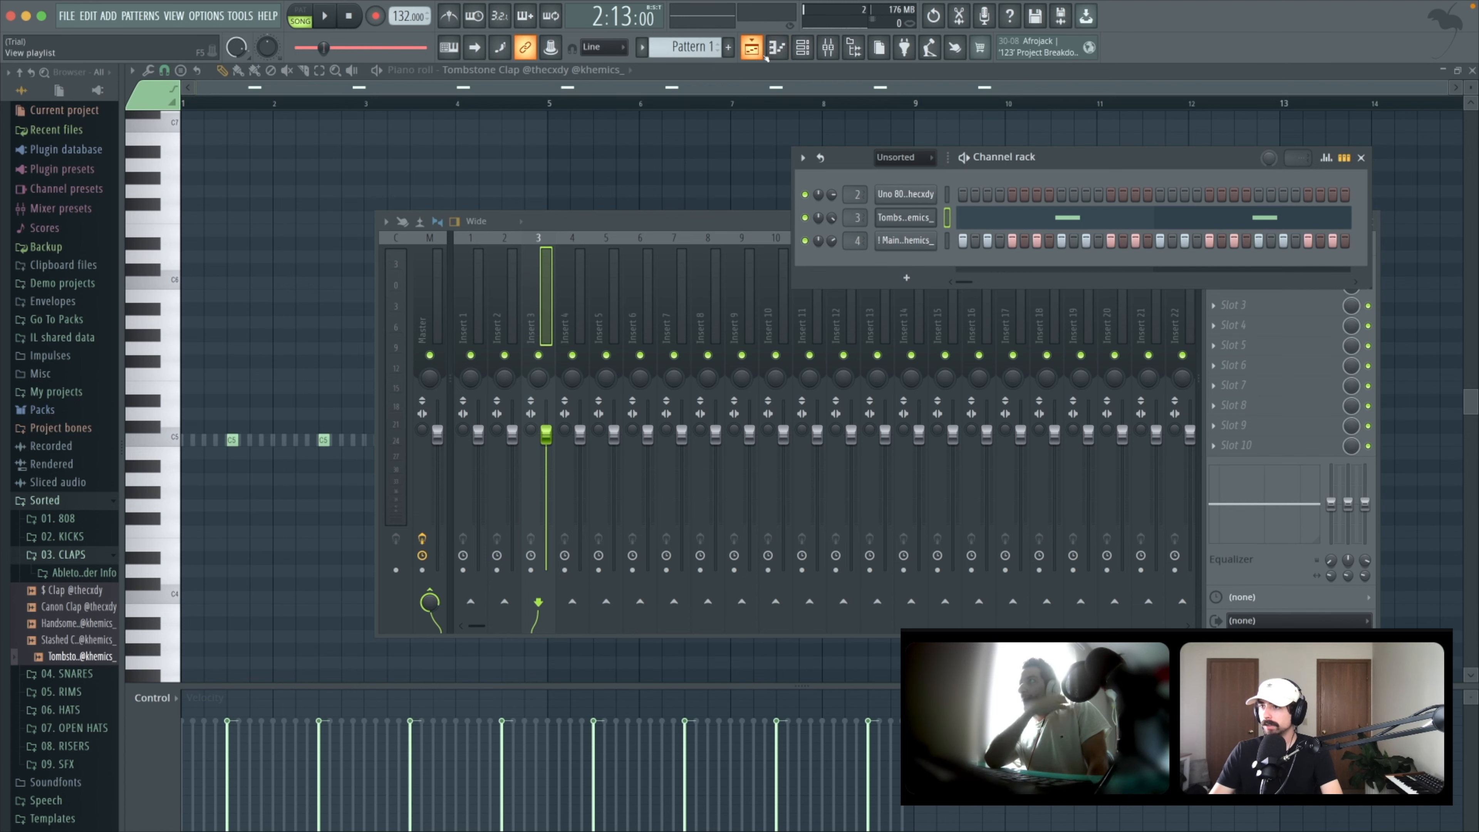
left_click(751, 48)
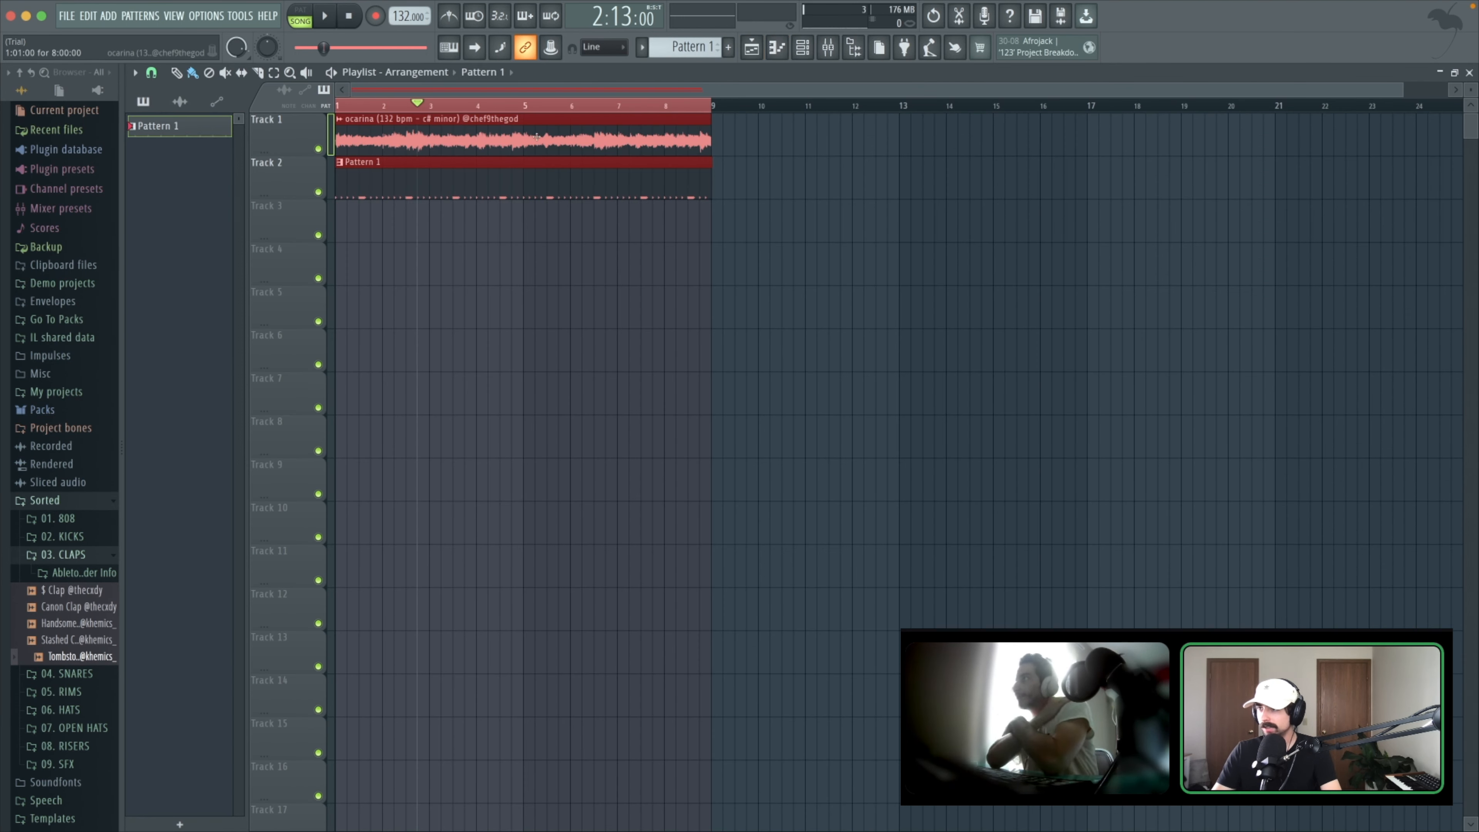
left_click(879, 166)
right_click(881, 168)
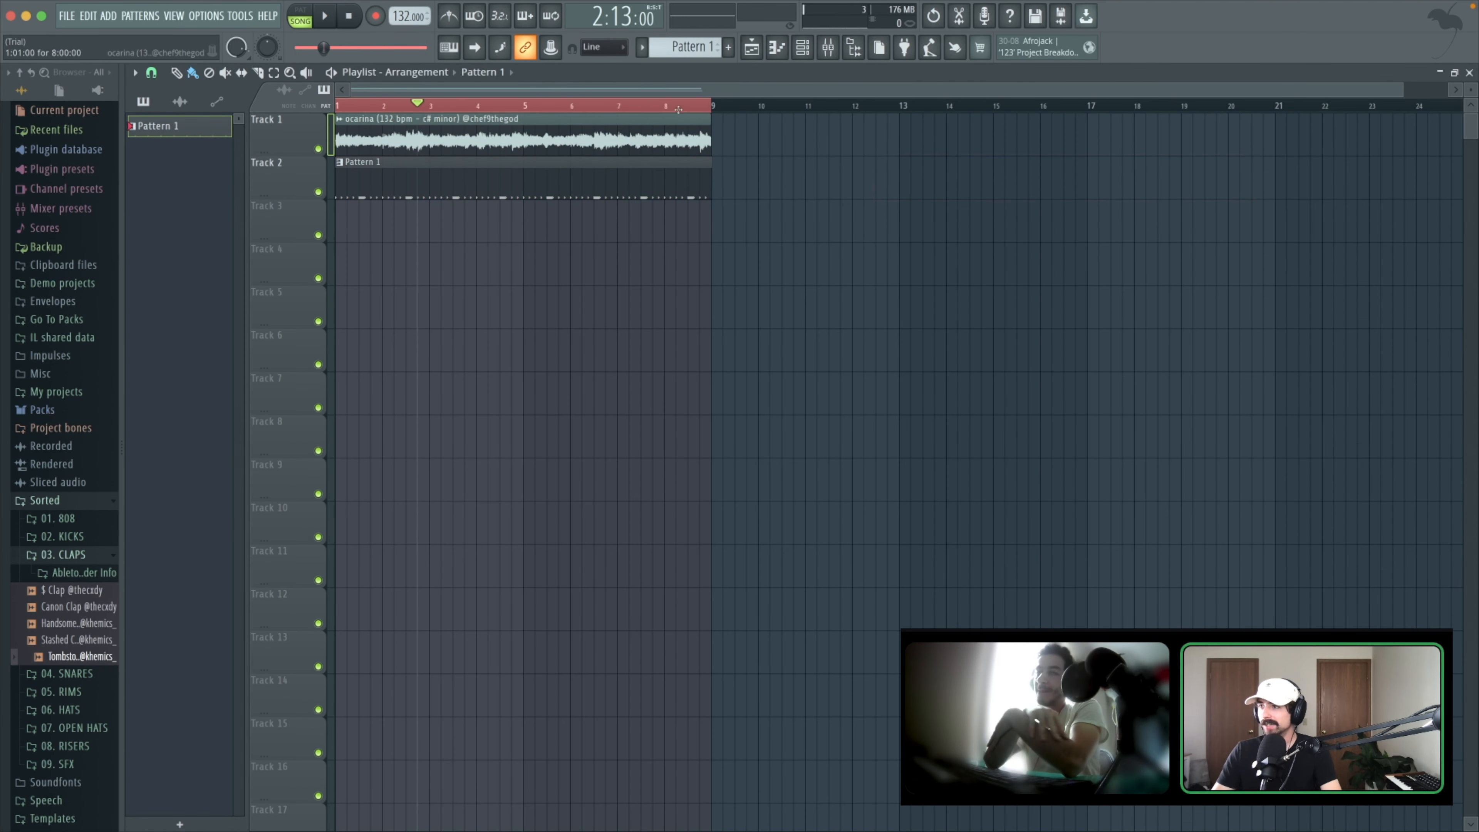
Step: Open the ocarina clip's sample settings and set its time-stretching pitch shift to +1200 cents with the Auto mode
left_click(449, 118)
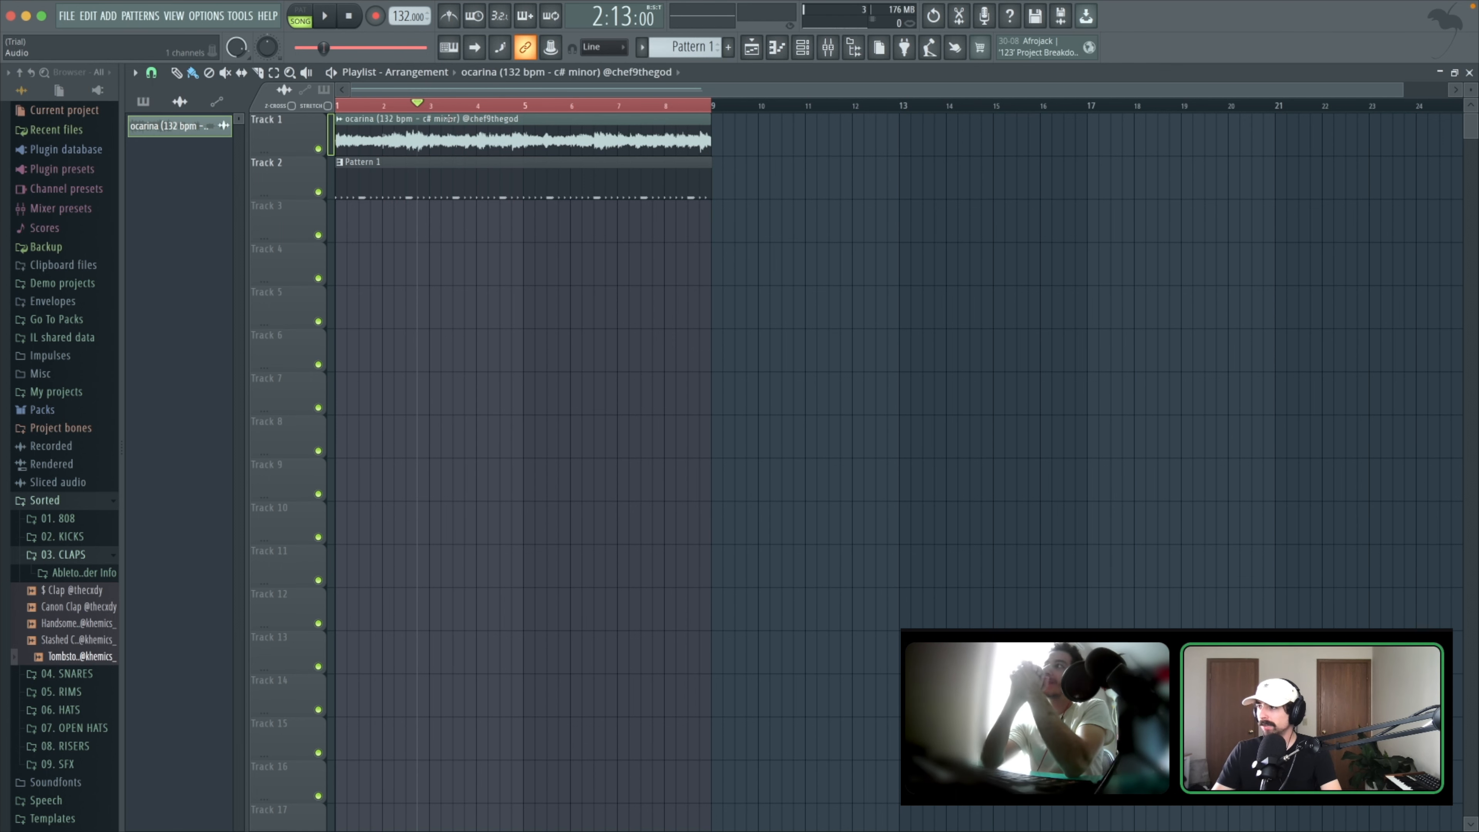
double_click(448, 119)
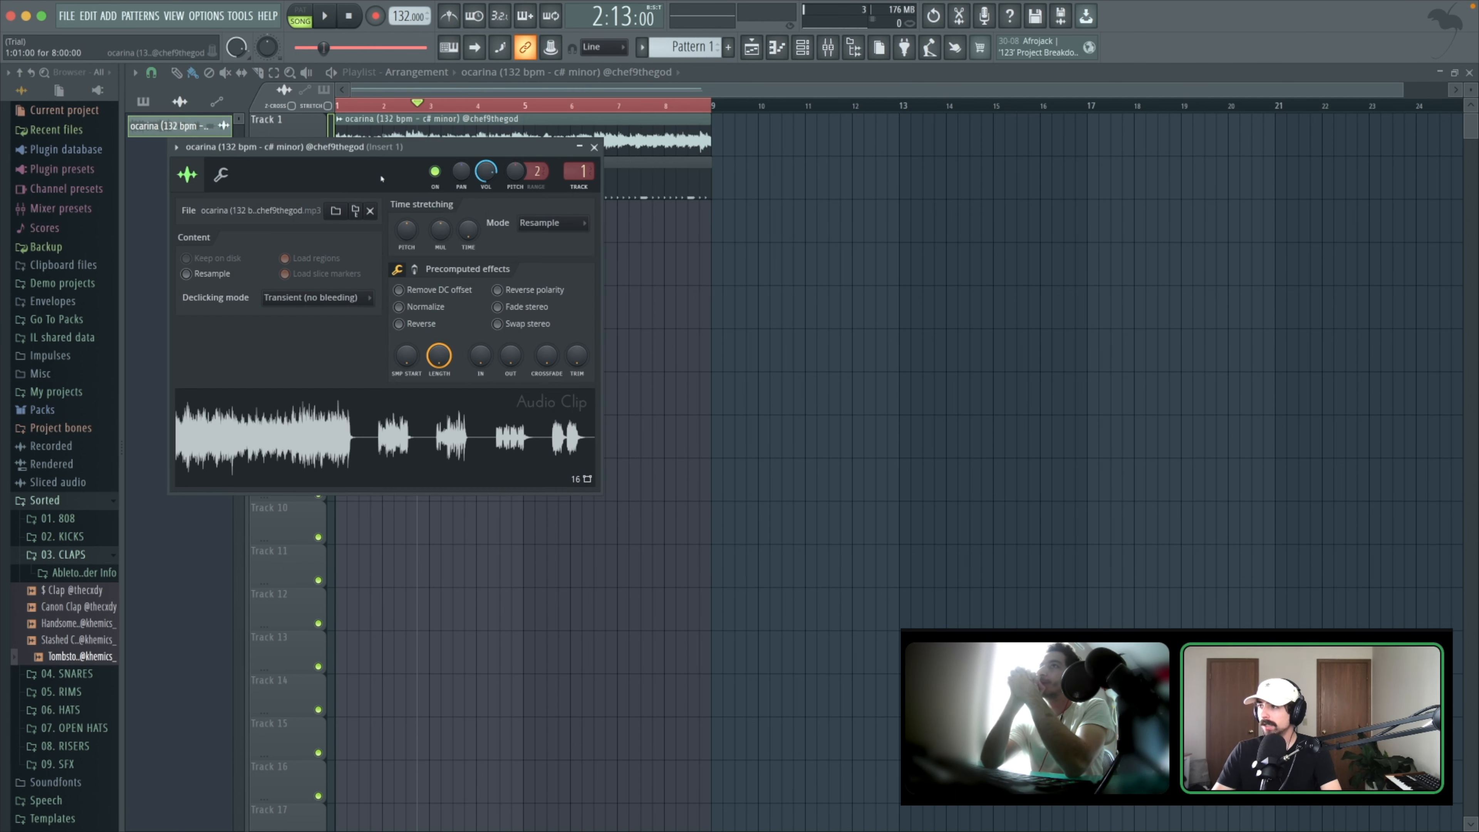
left_click_drag(381, 178, 699, 256)
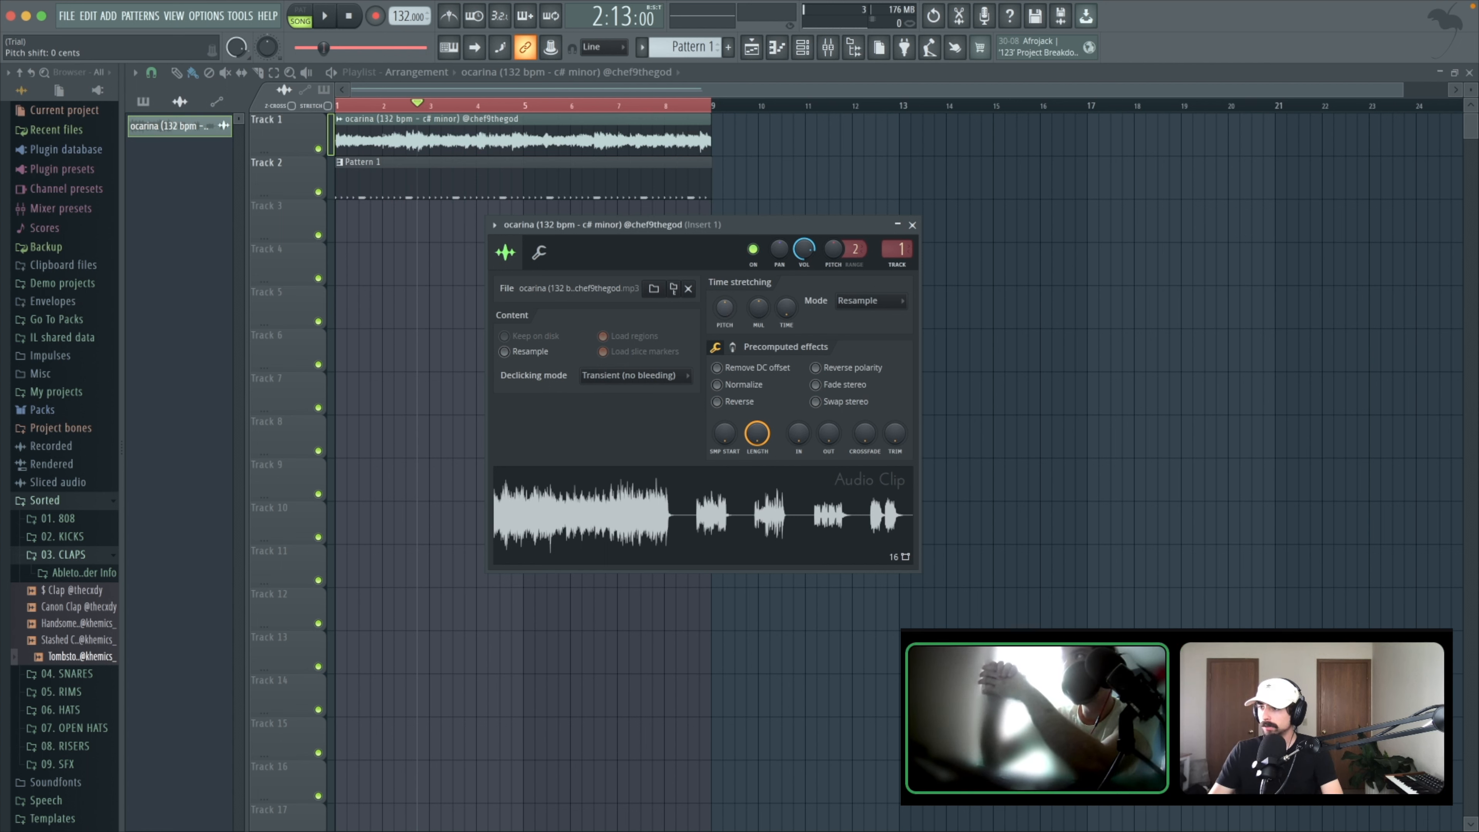
left_click_drag(725, 306, 721, 165)
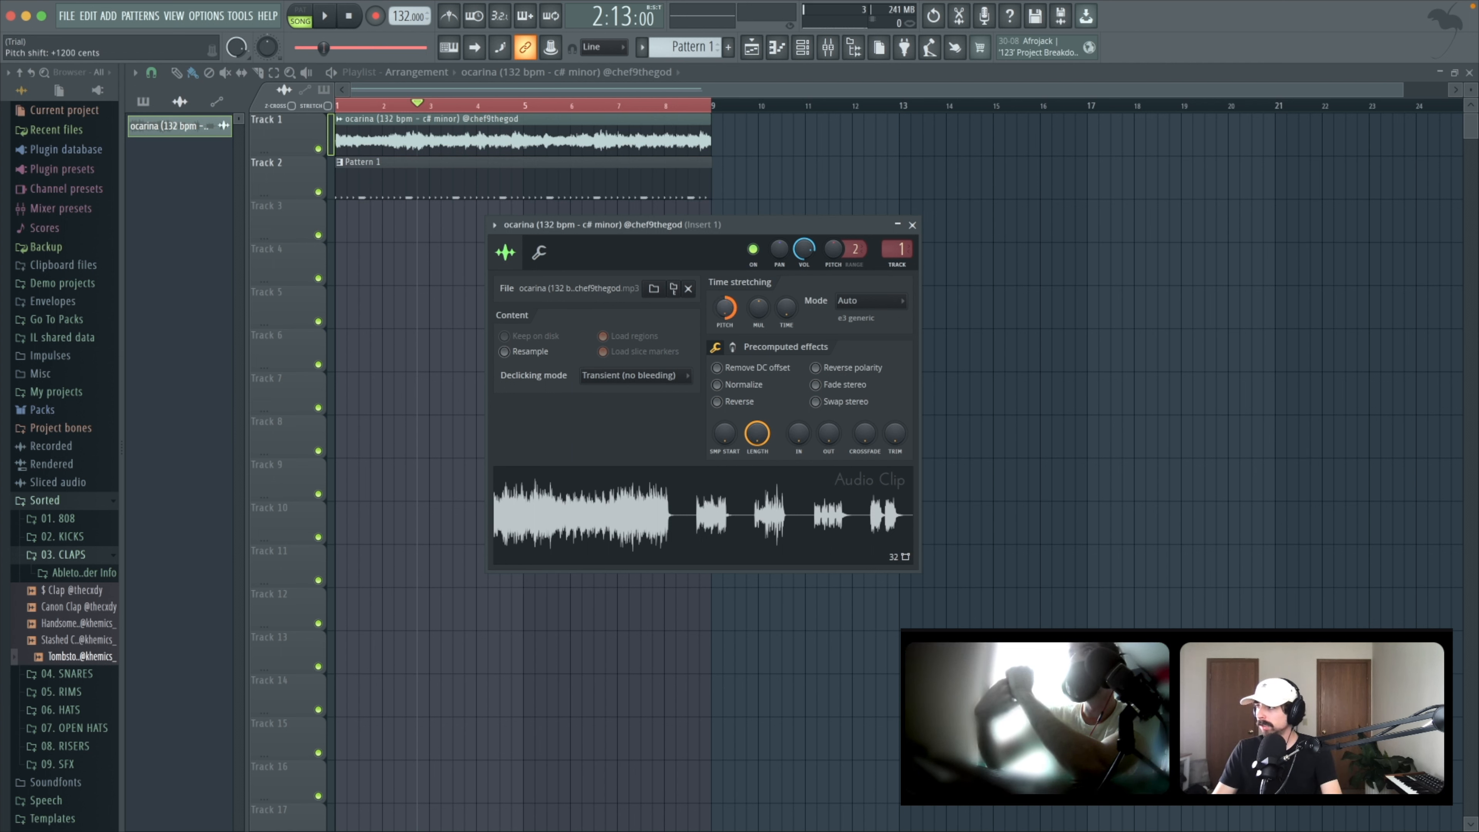
Step: Reset the ocarina clip's time-stretching pitch shift to 0 cents
left_click_drag(726, 310, 726, 313)
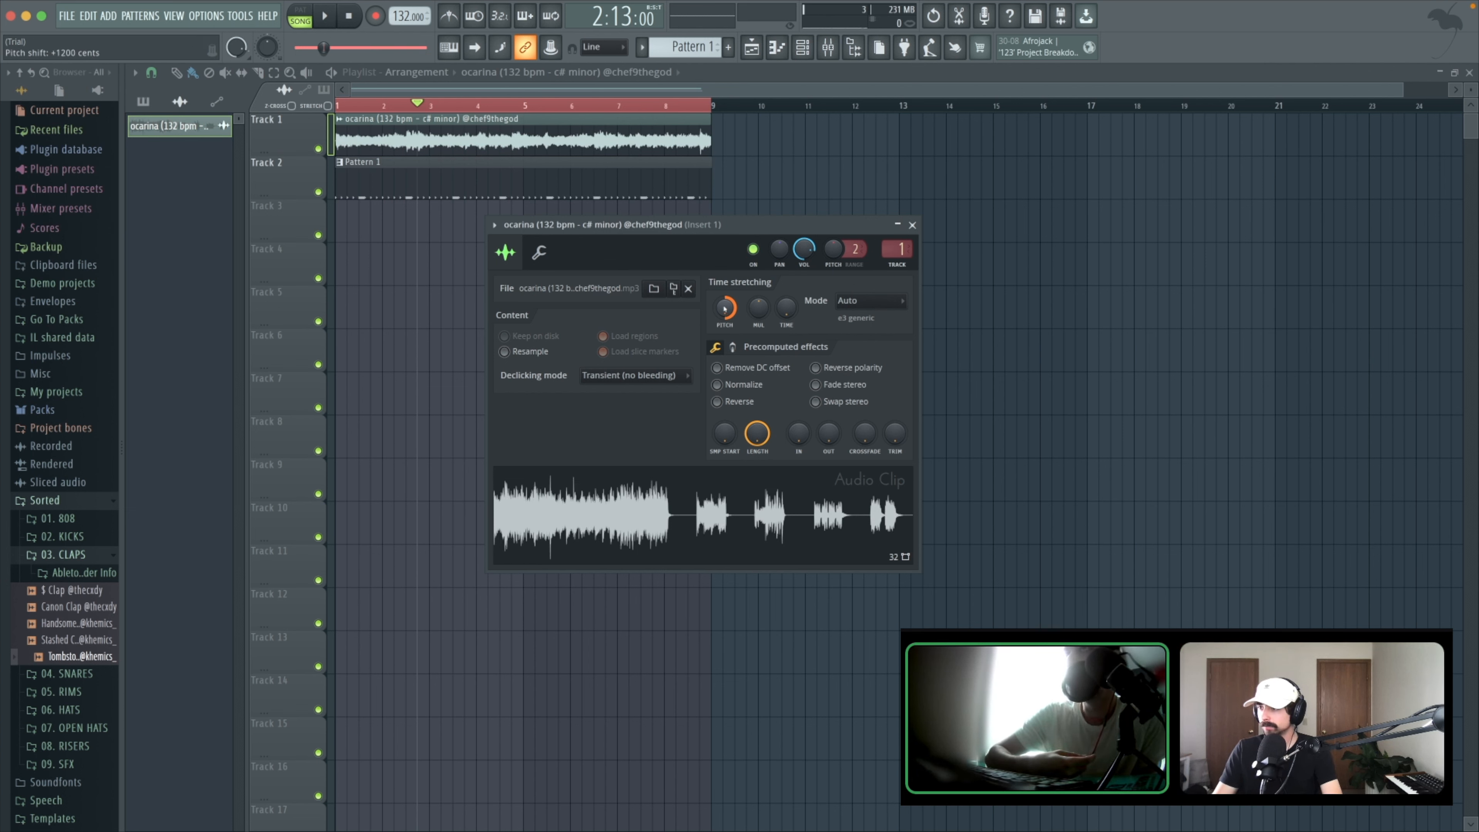
mouse_move(724, 307)
left_mouse_down()
mouse_move(725, 338)
mouse_move(728, 316)
left_mouse_up()
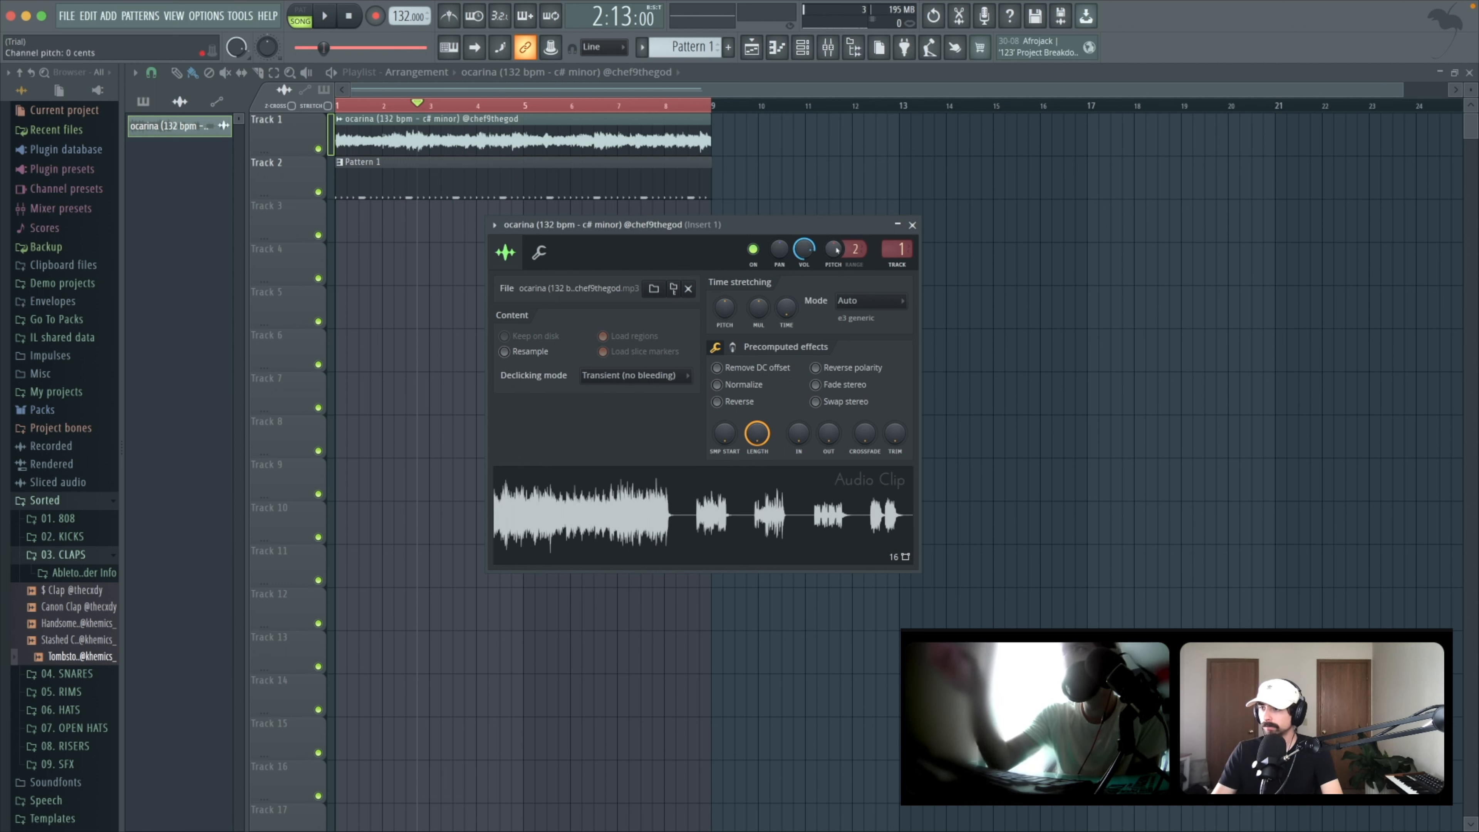
Step: Try shifting the ocarina clip with its channel pitch instead, widening the pitch range to 9 semitones
mouse_move(833, 249)
left_mouse_down()
mouse_move(833, 218)
mouse_move(833, 254)
left_mouse_up()
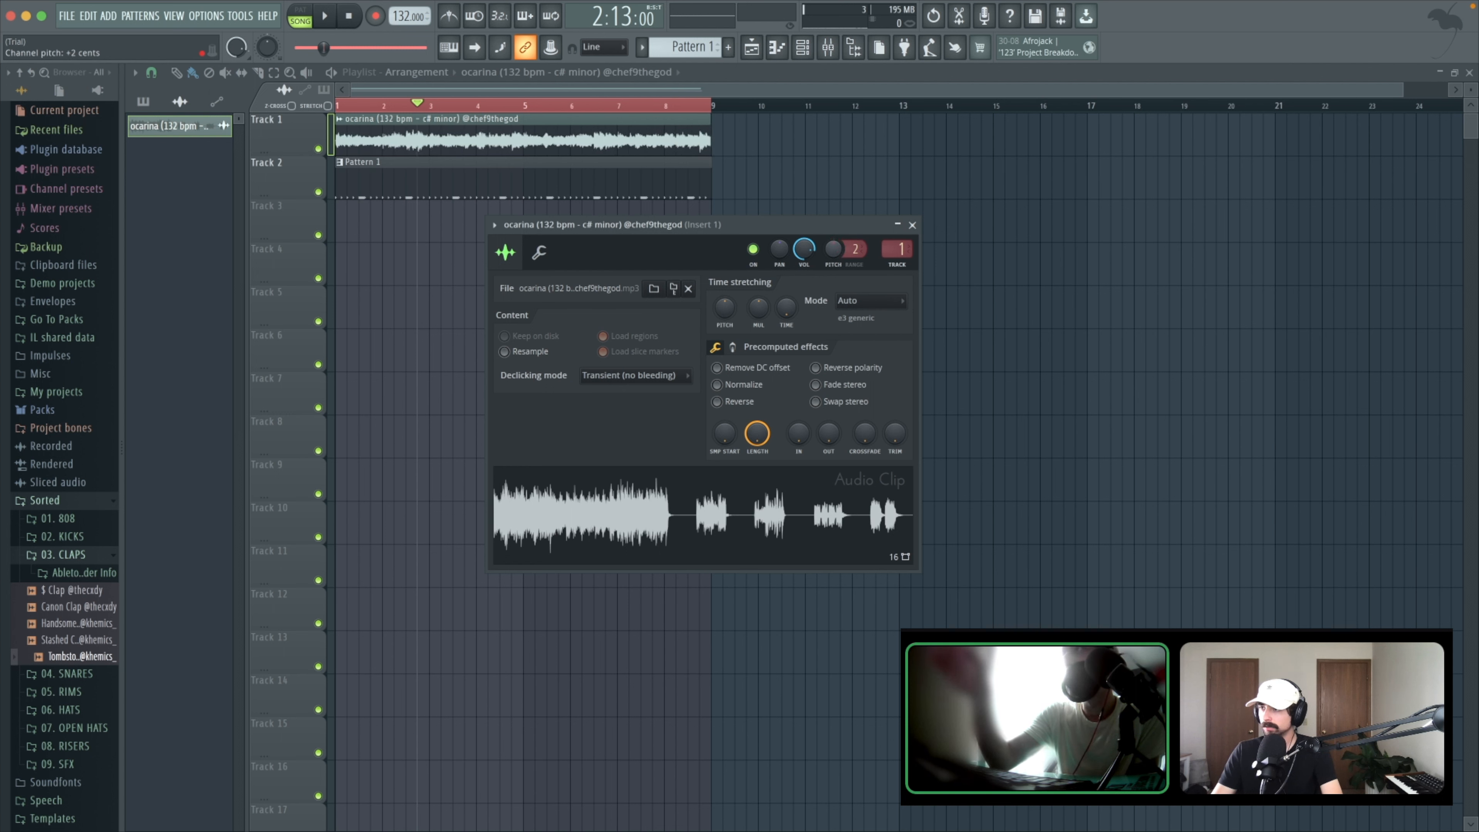
mouse_move(833, 248)
left_mouse_down()
mouse_move(833, 297)
mouse_move(833, 216)
mouse_move(835, 249)
left_mouse_up()
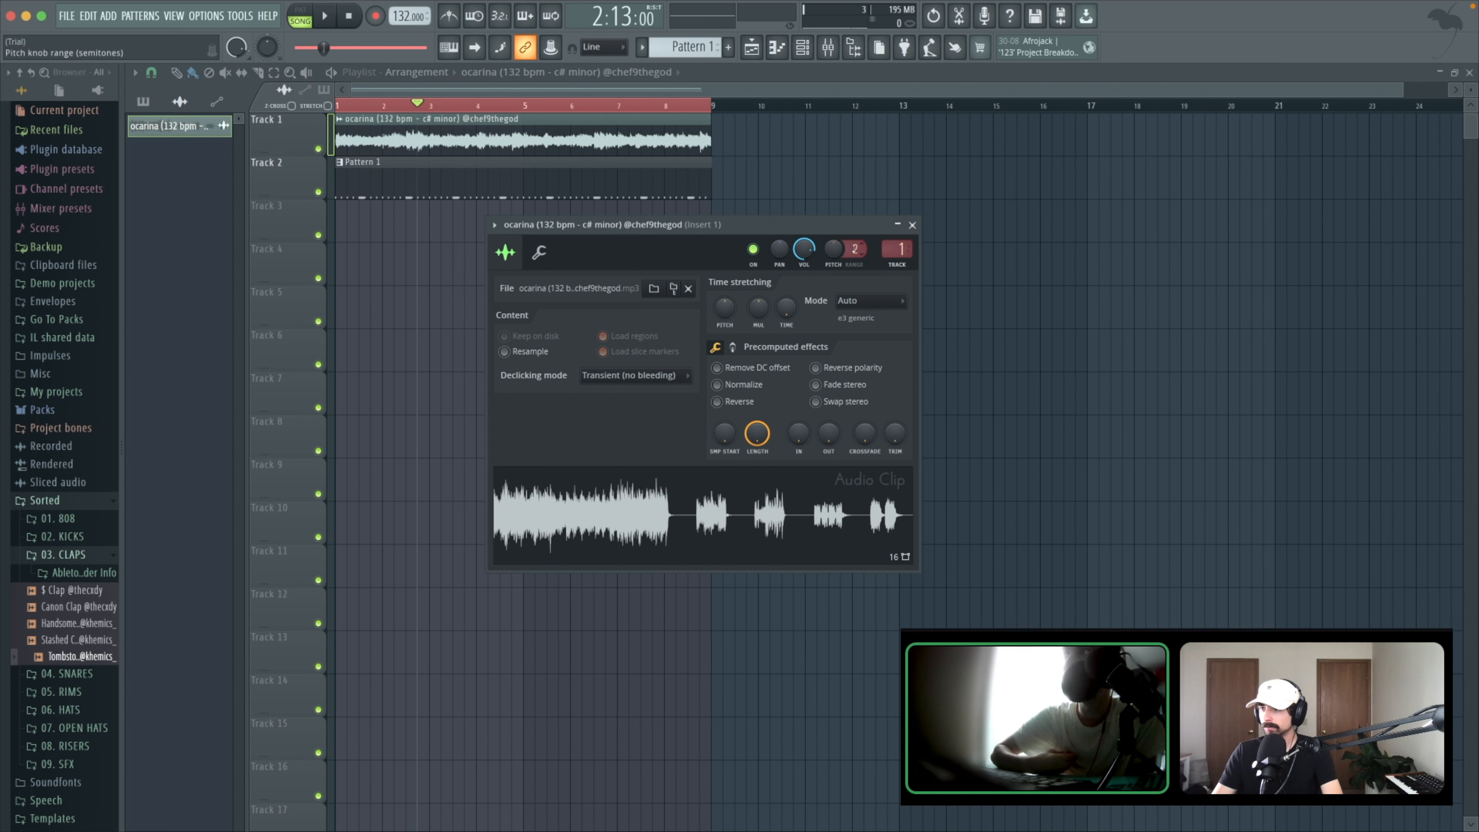
scroll(854, 248, "up", 2)
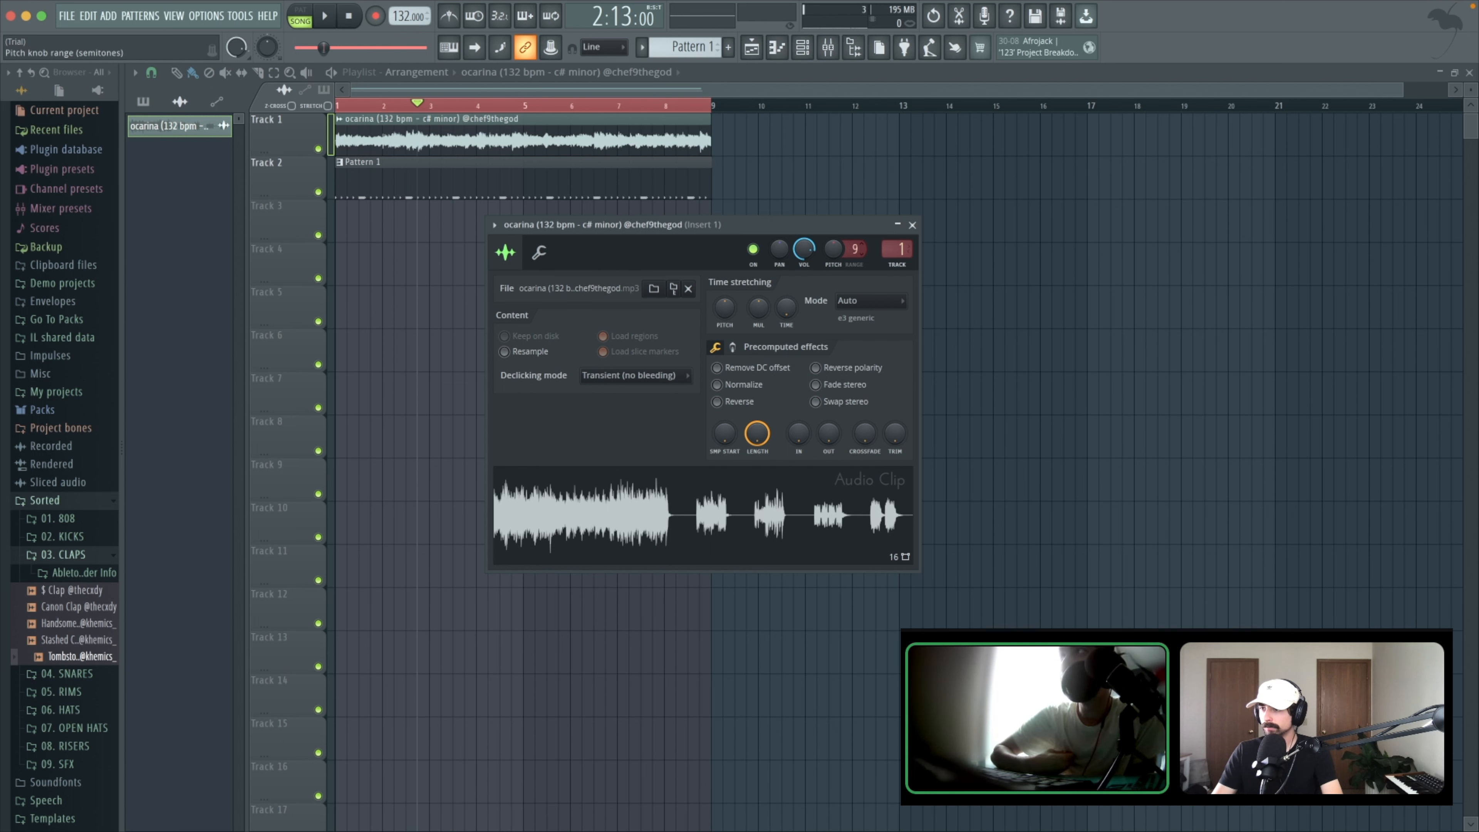
mouse_move(833, 249)
left_mouse_down()
mouse_move(833, 192)
mouse_move(833, 303)
mouse_move(833, 249)
mouse_move(852, 261)
left_mouse_up()
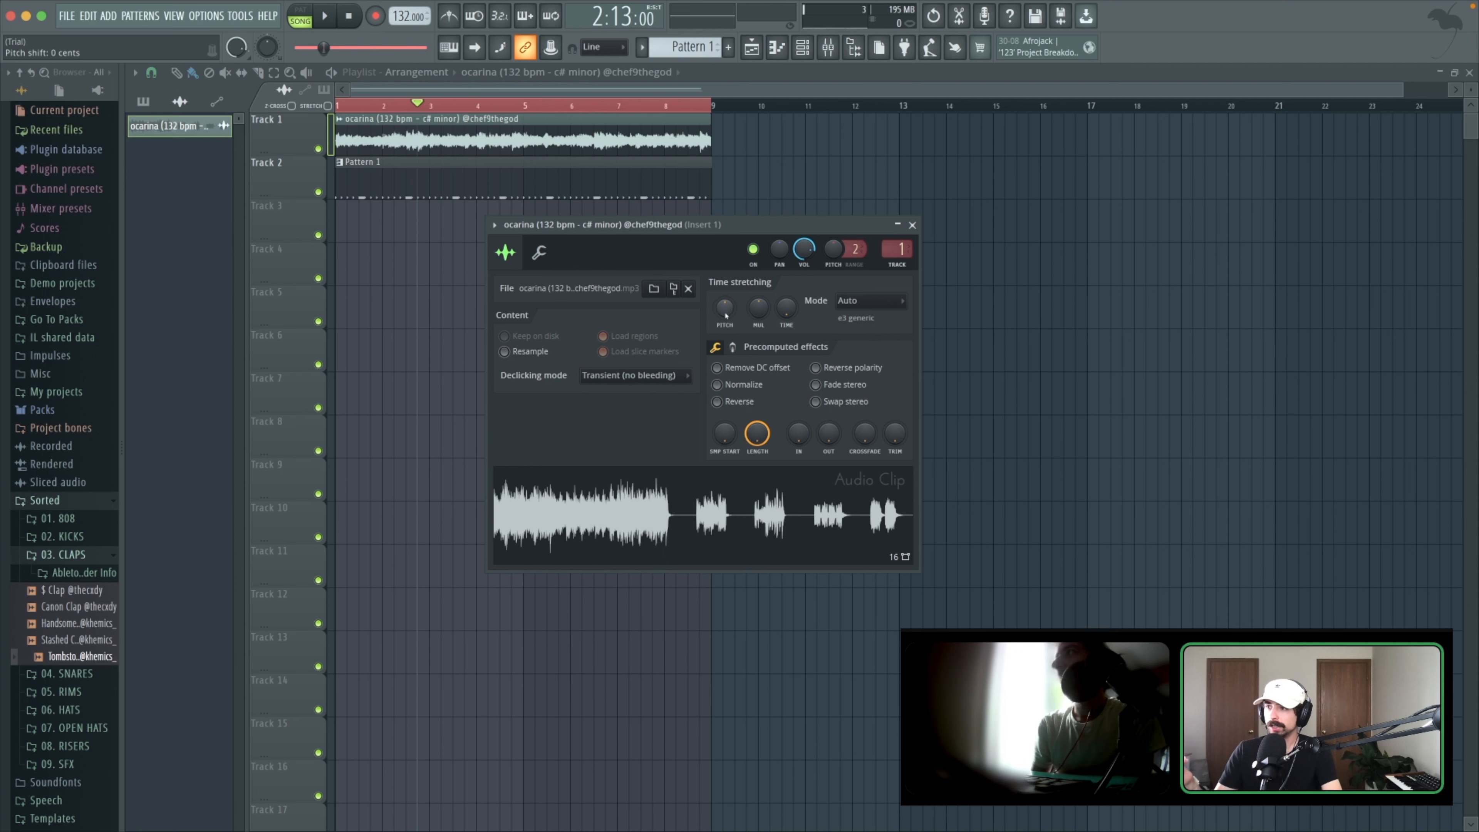
Step: Raise the ocarina clip's time-stretching pitch shift slightly and play the arrangement to hear the change
left_click_drag(725, 307, 725, 301)
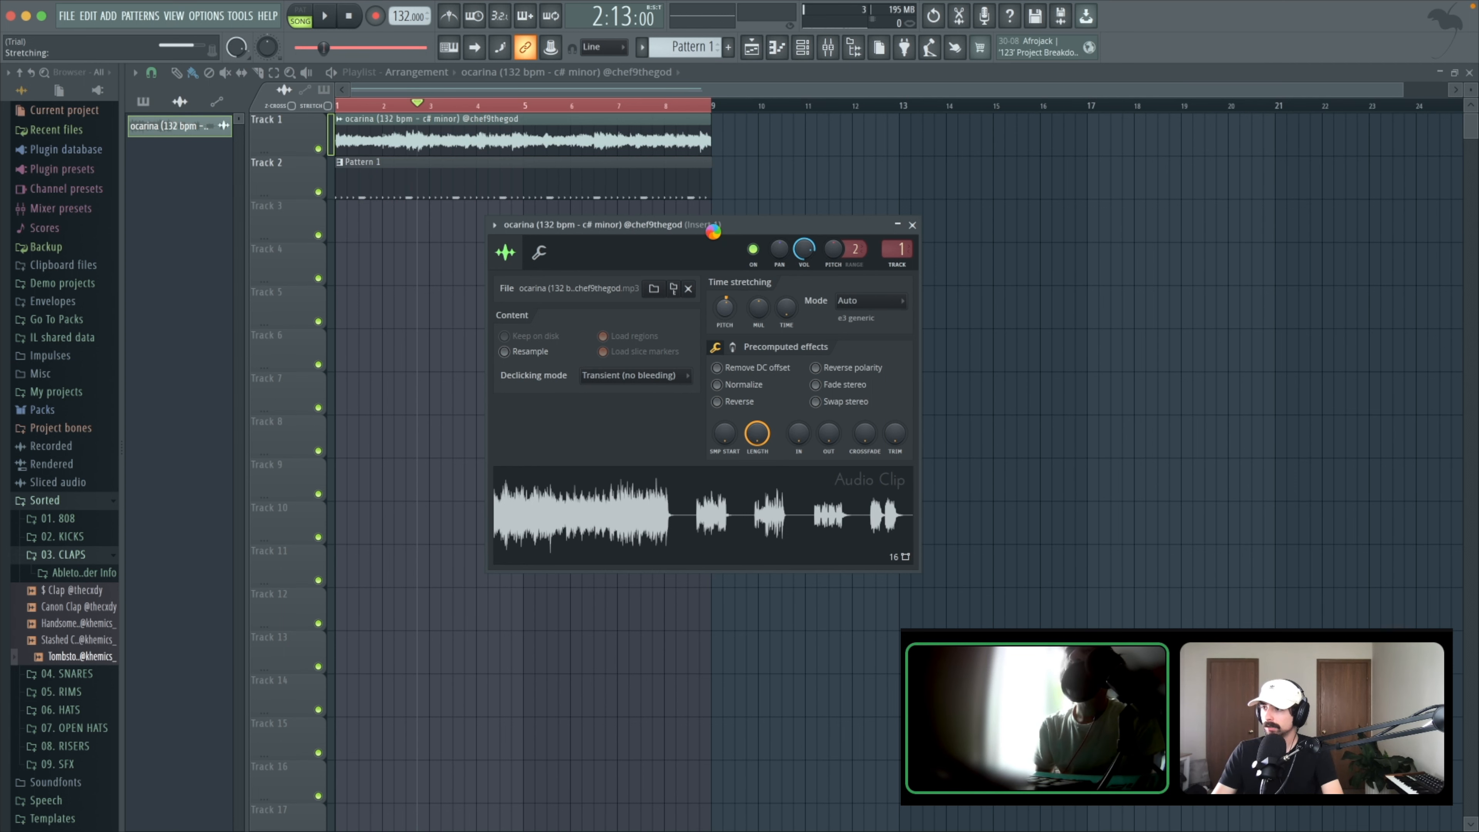
key("space")
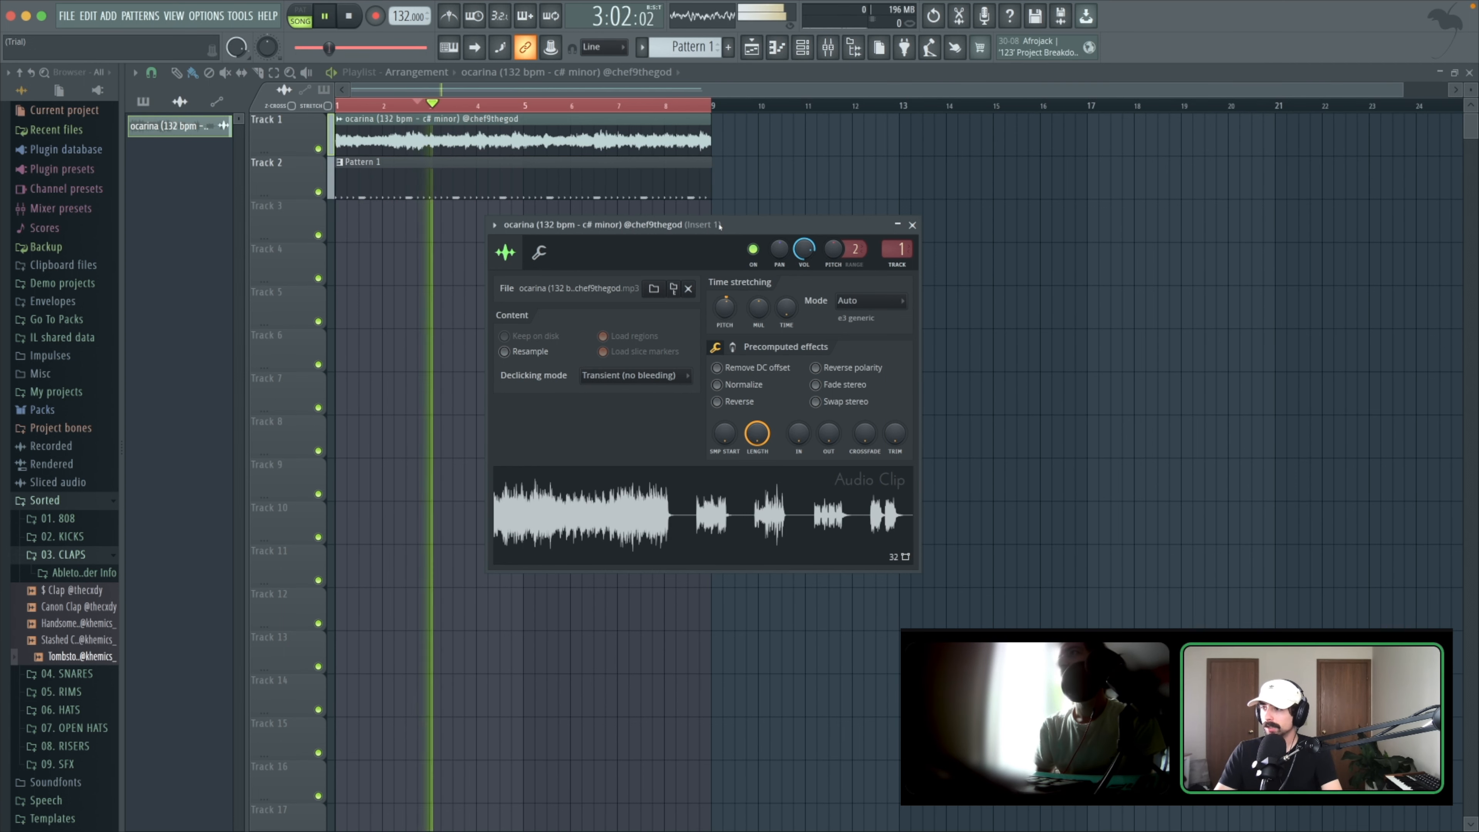
key("space")
Step: Open the piano roll and switch it from the ocarina to the Uno 808 channel
key("F7")
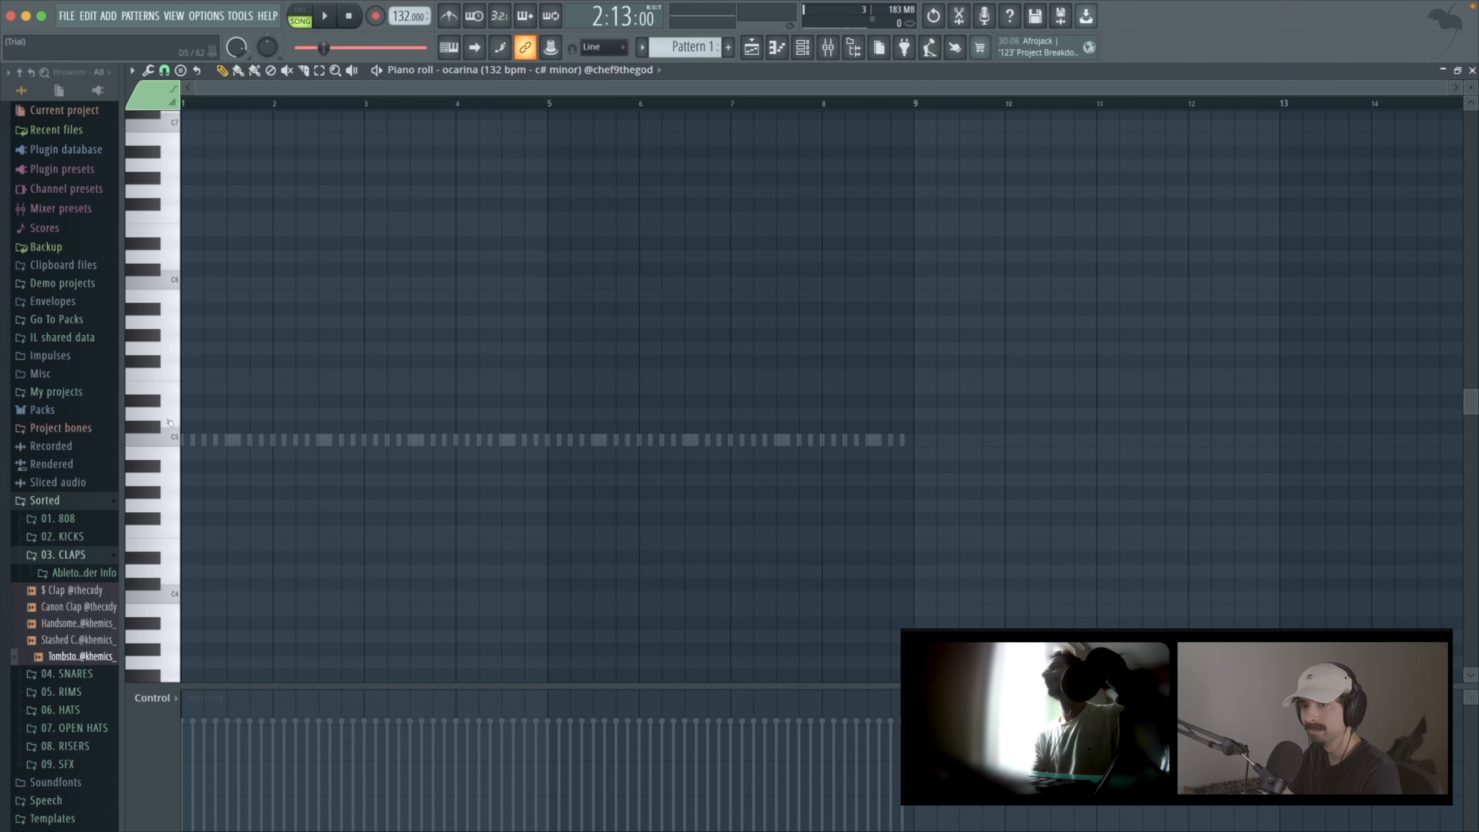
key("space")
key("space")
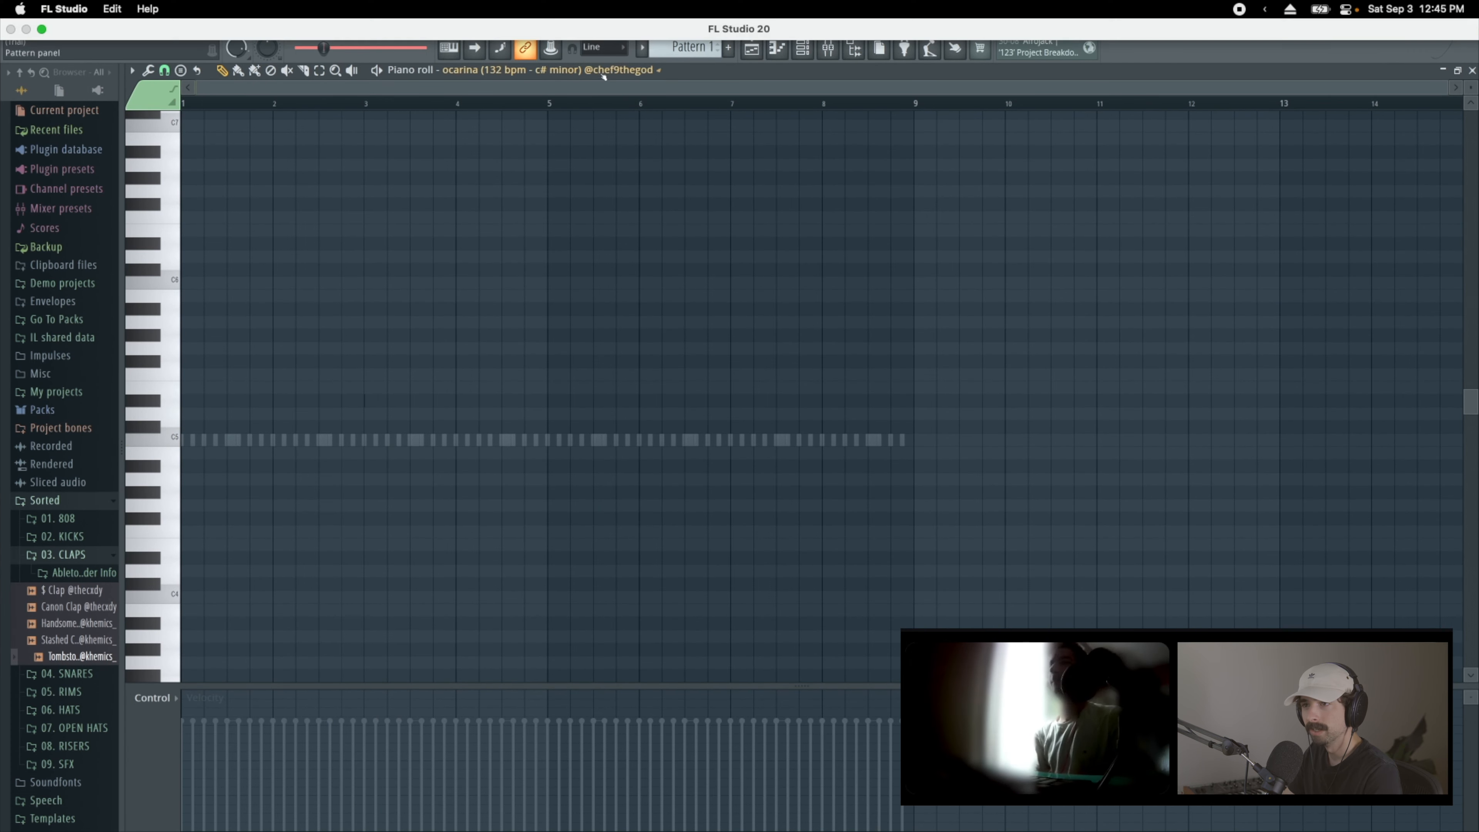
left_click(590, 70)
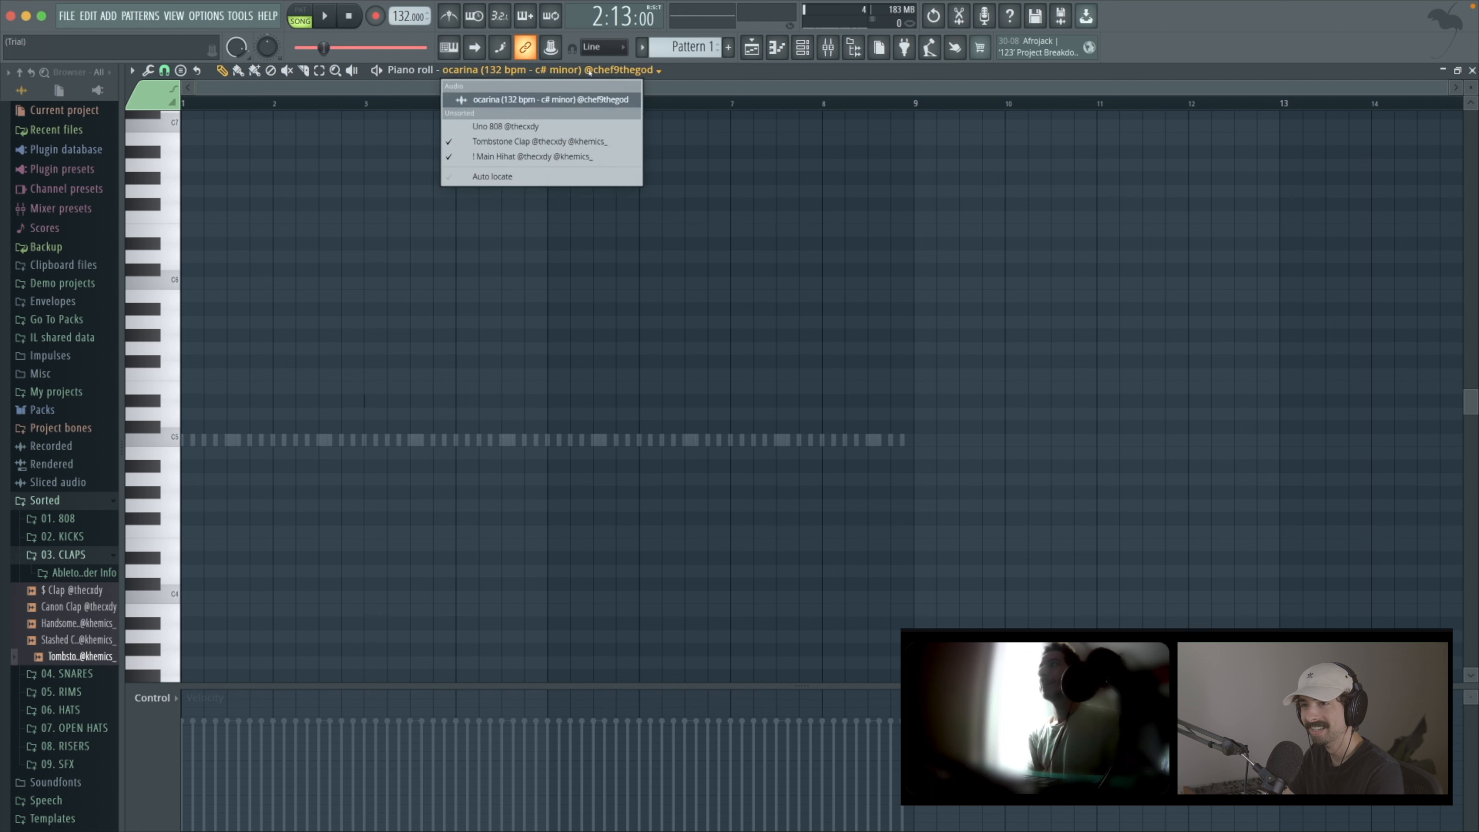
left_click(548, 127)
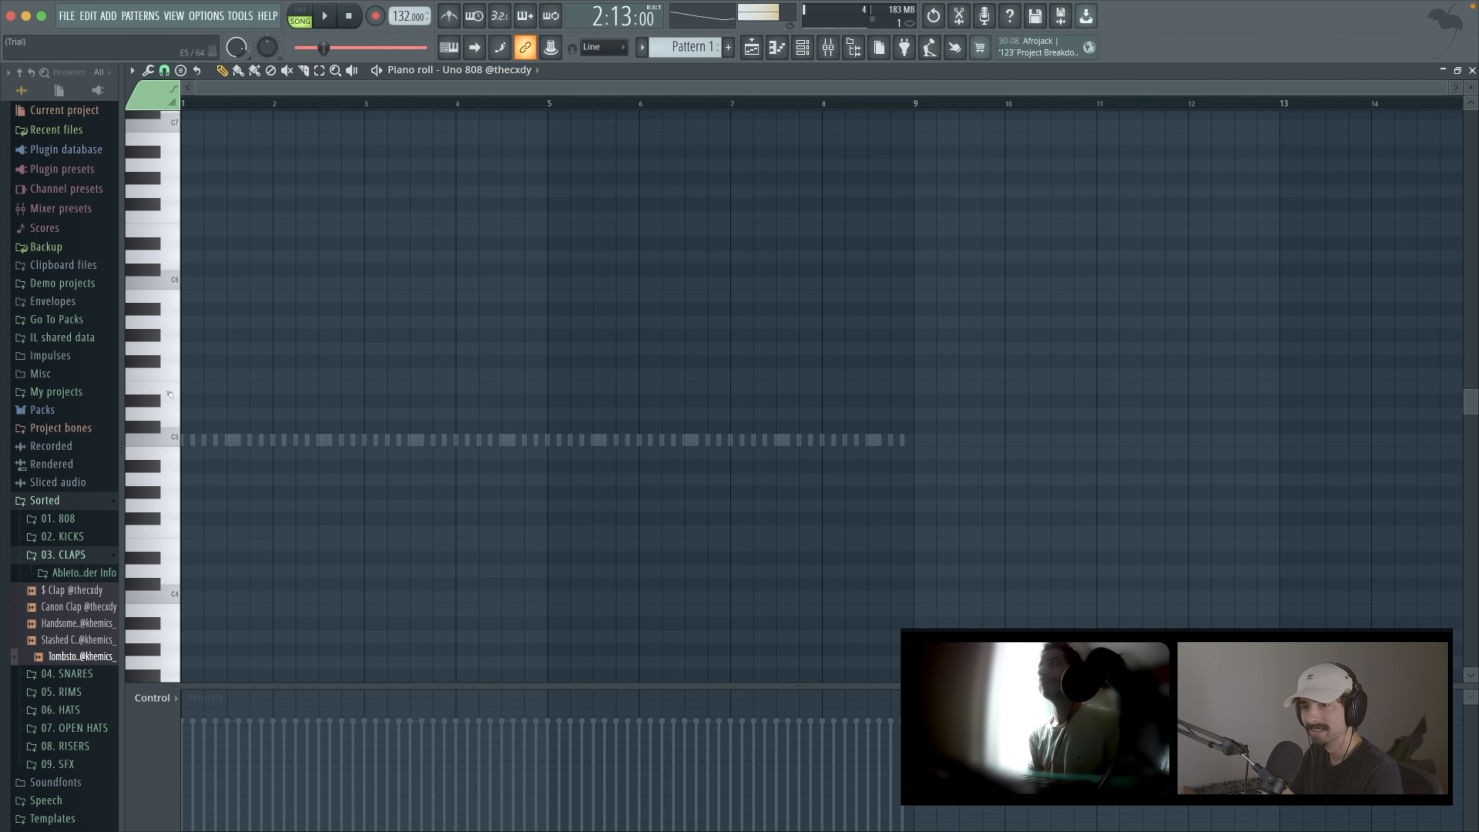
Step: Audition the 808 around D5 on the piano roll keyboard, on its own and against the playing loop
left_click(170, 421)
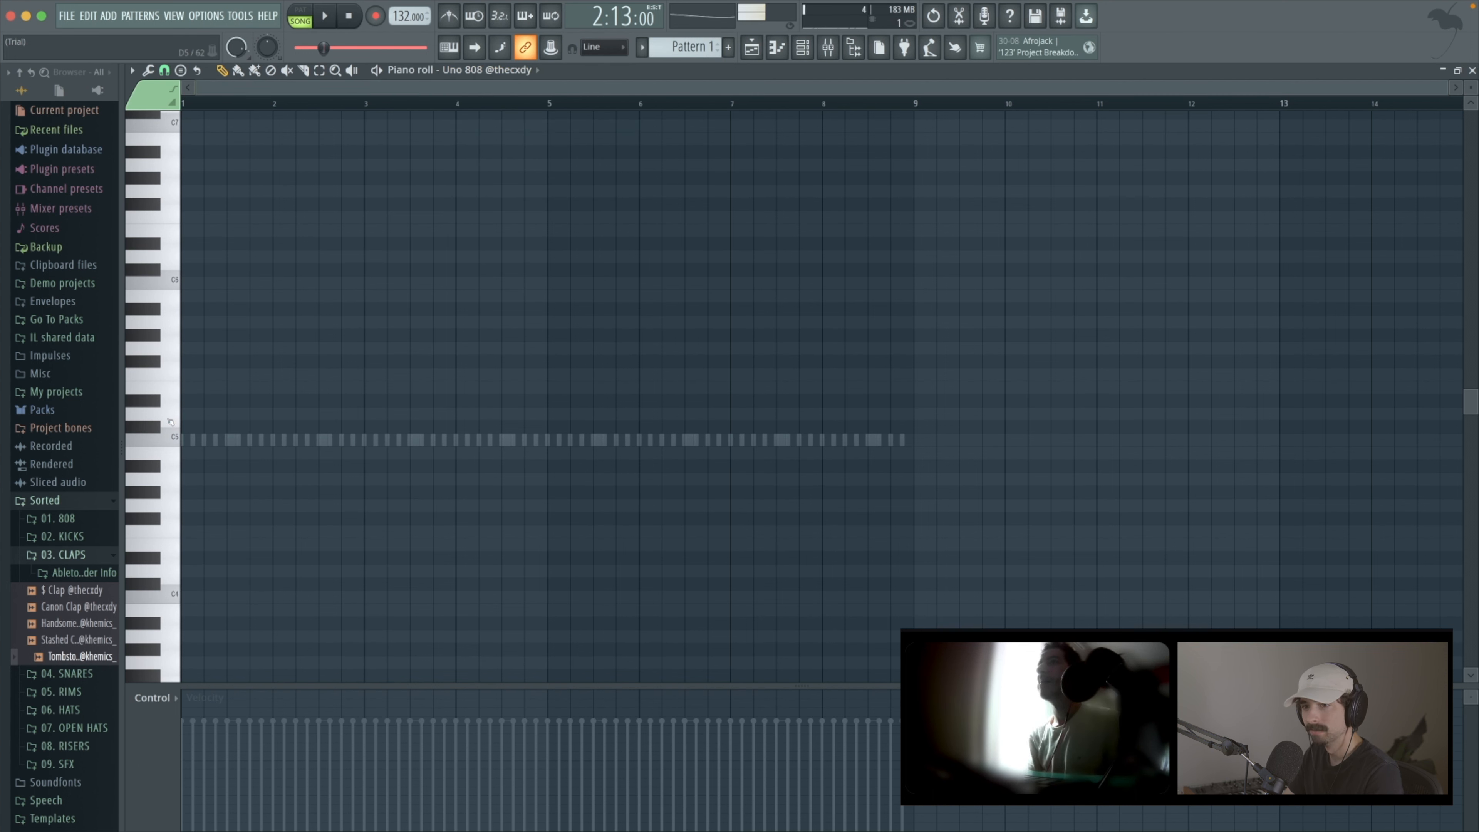
key("space")
left_click(170, 421)
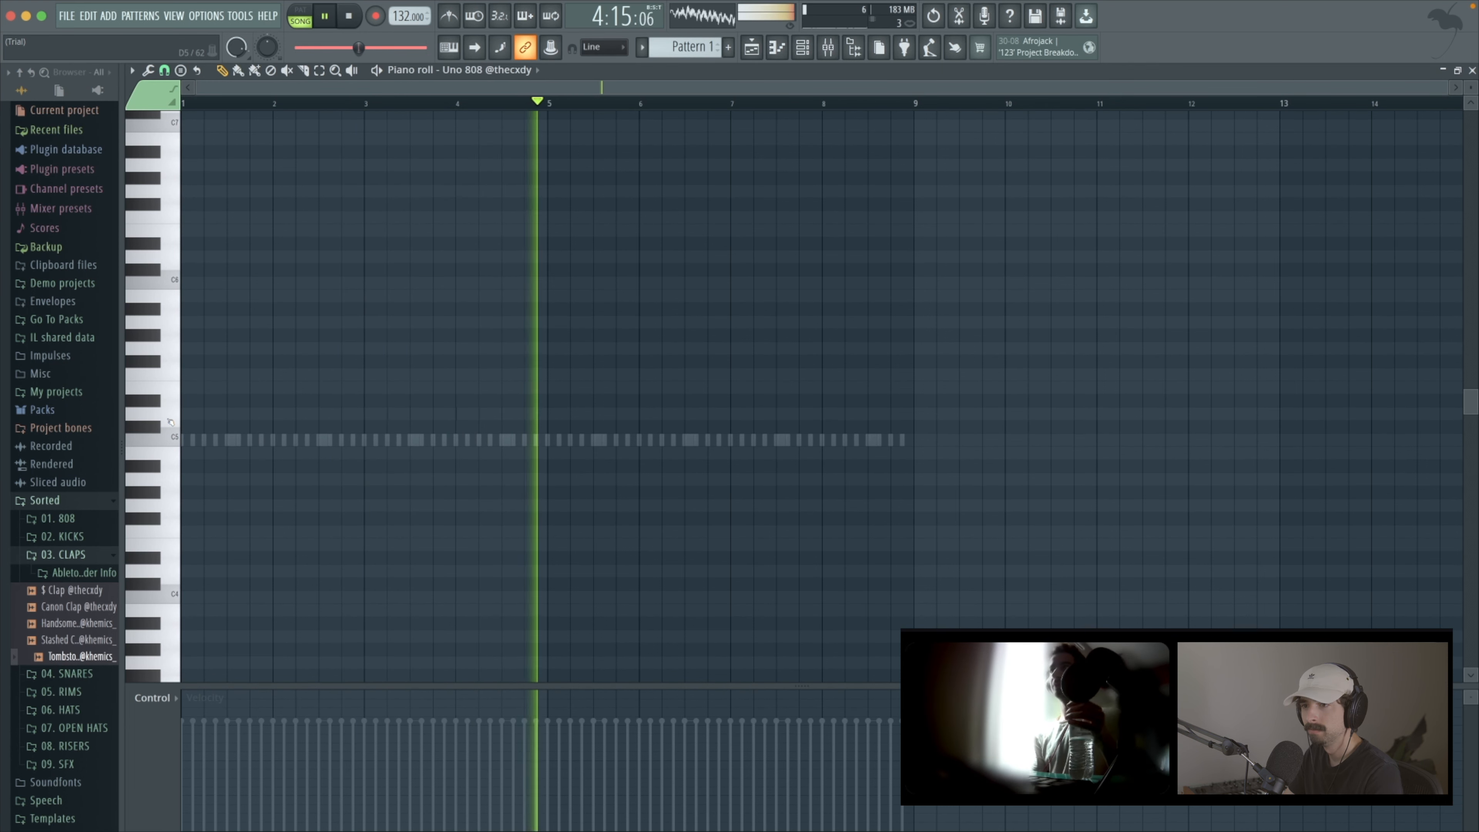
key("space")
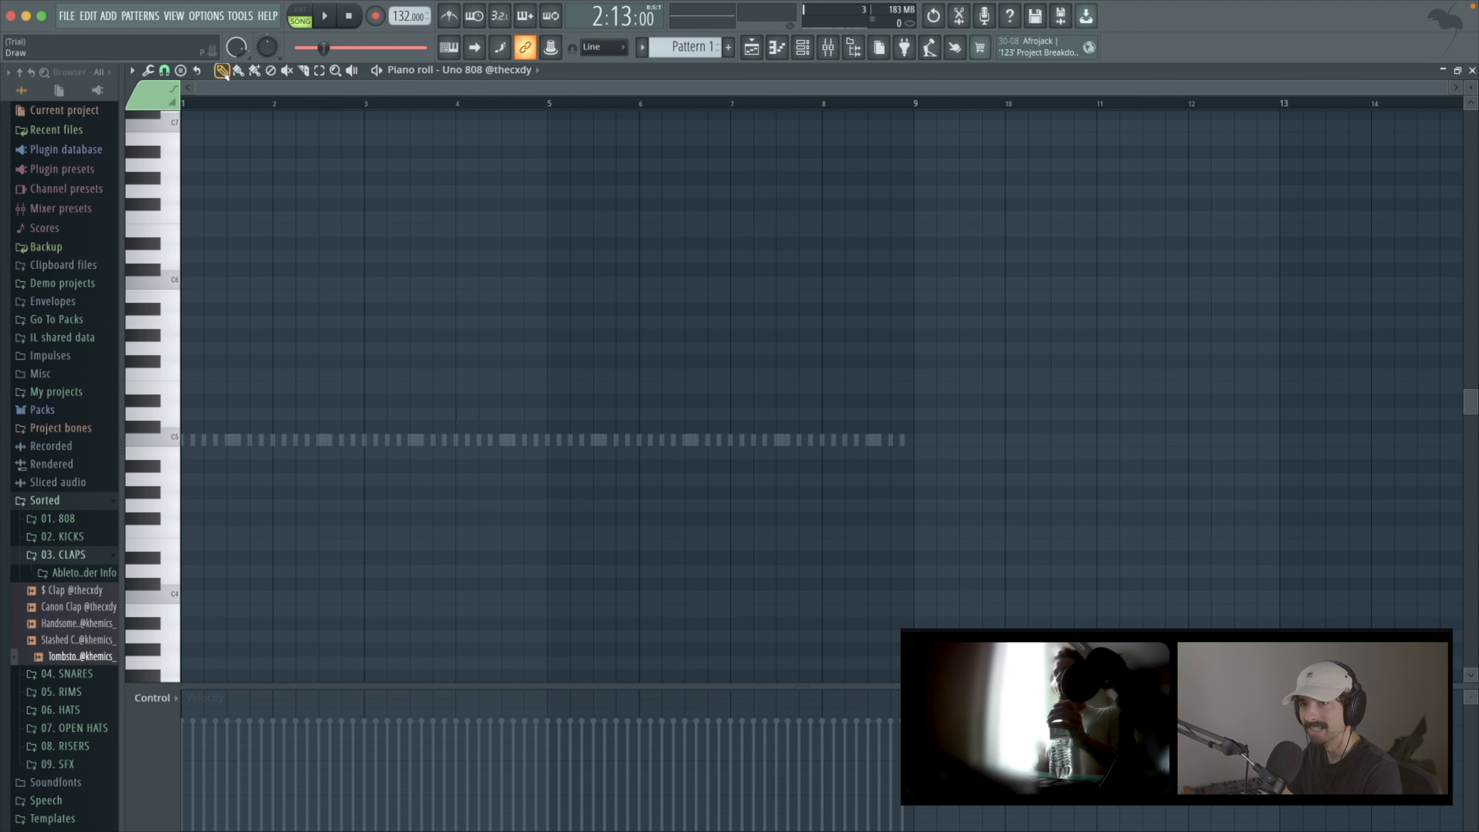
Step: Place a D5 note for the 808 at the start of bar 1 with the 1/2 beat option, and play the song
left_click(205, 414)
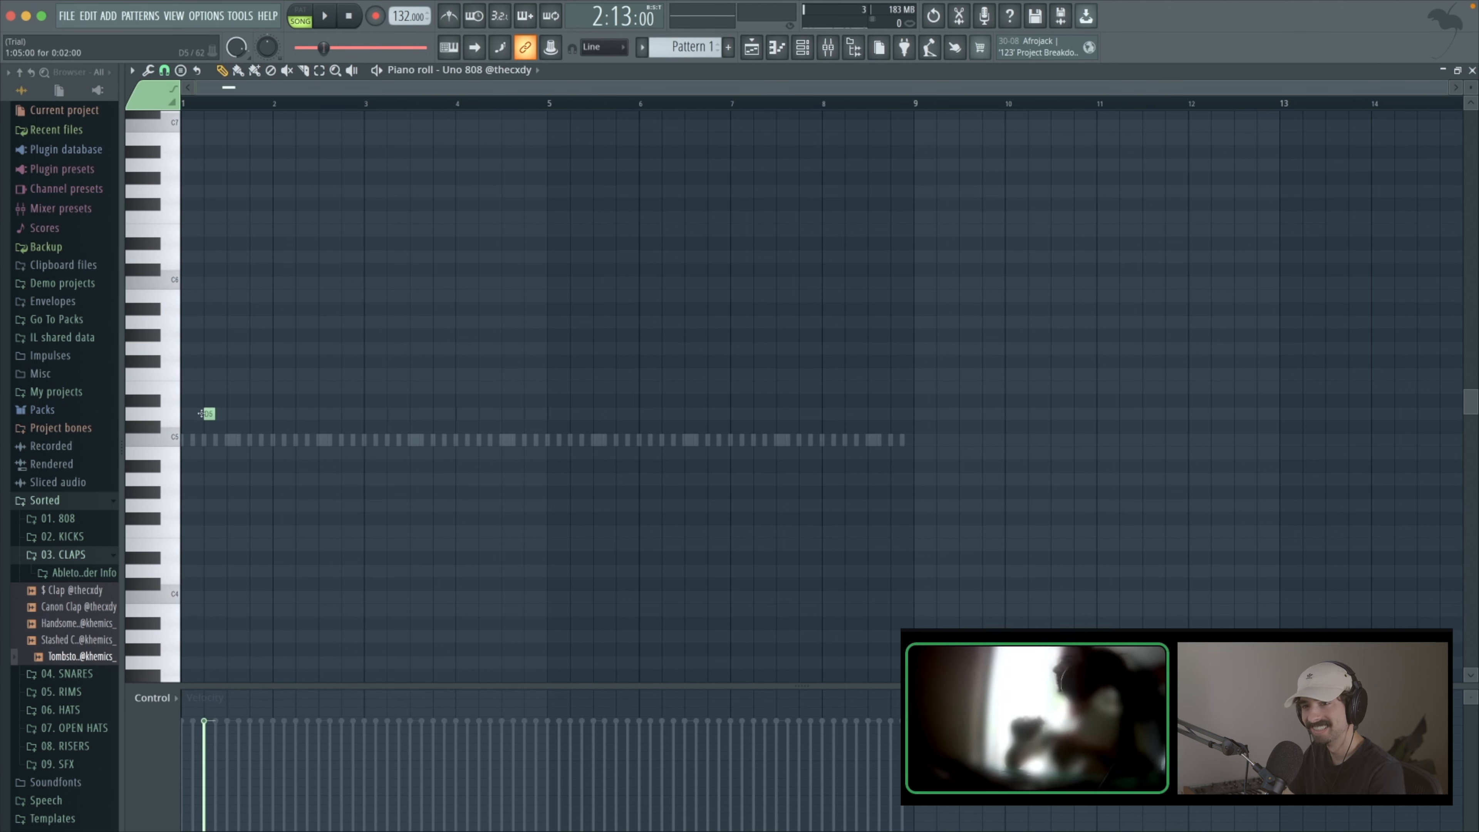
right_click(205, 413)
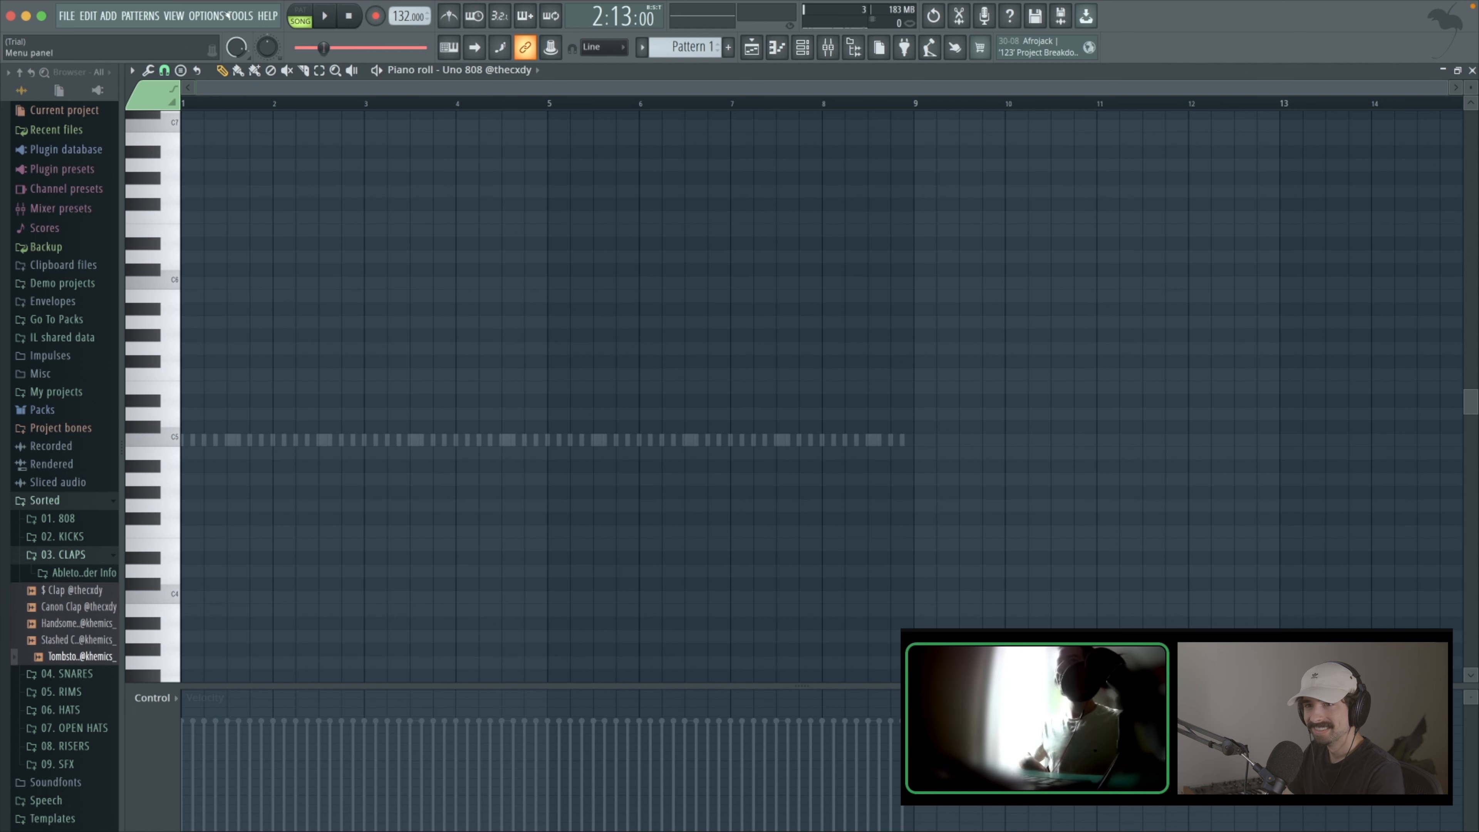
left_click(164, 71)
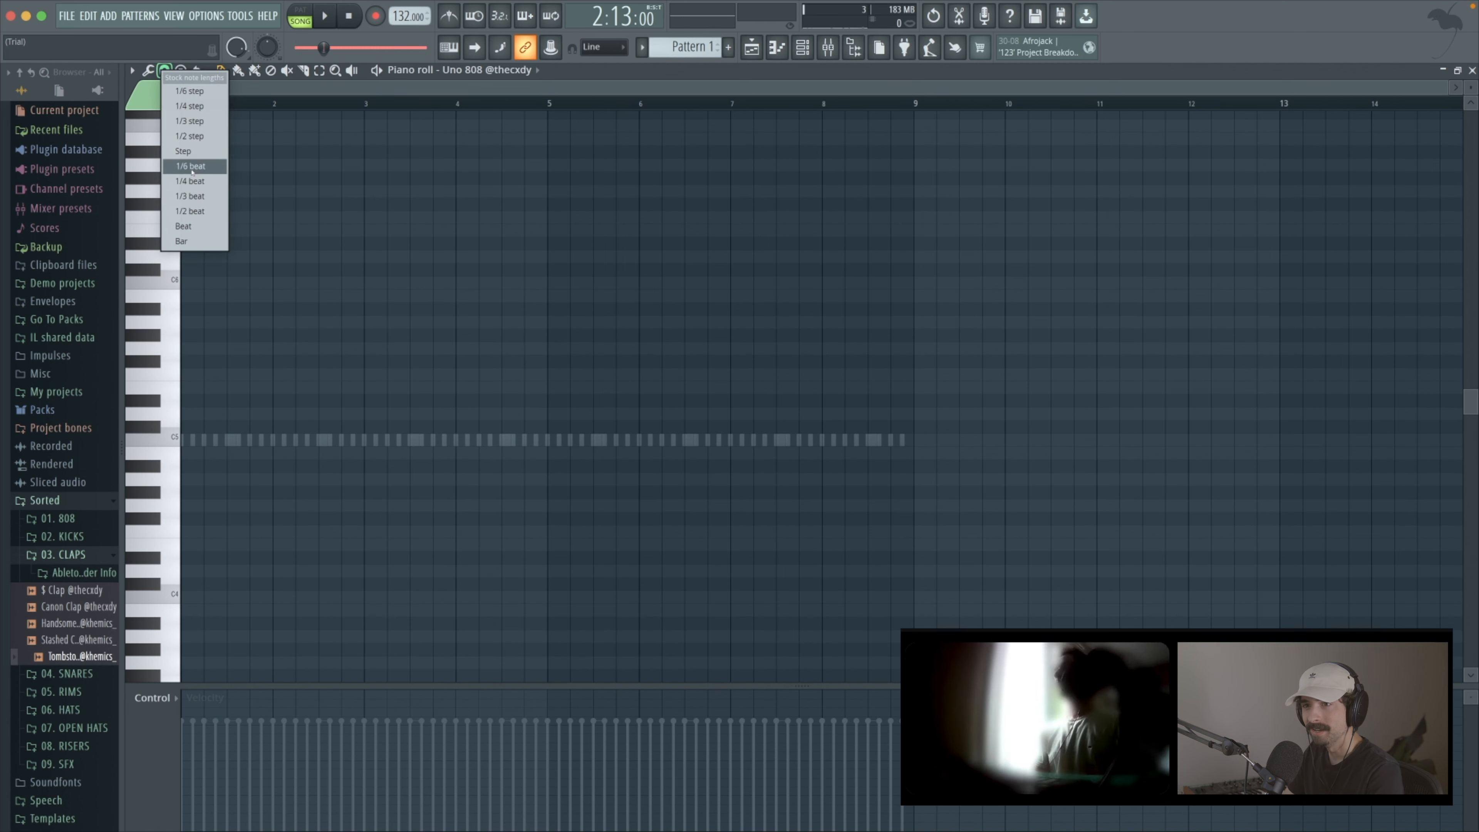
left_click(189, 212)
left_click(187, 413)
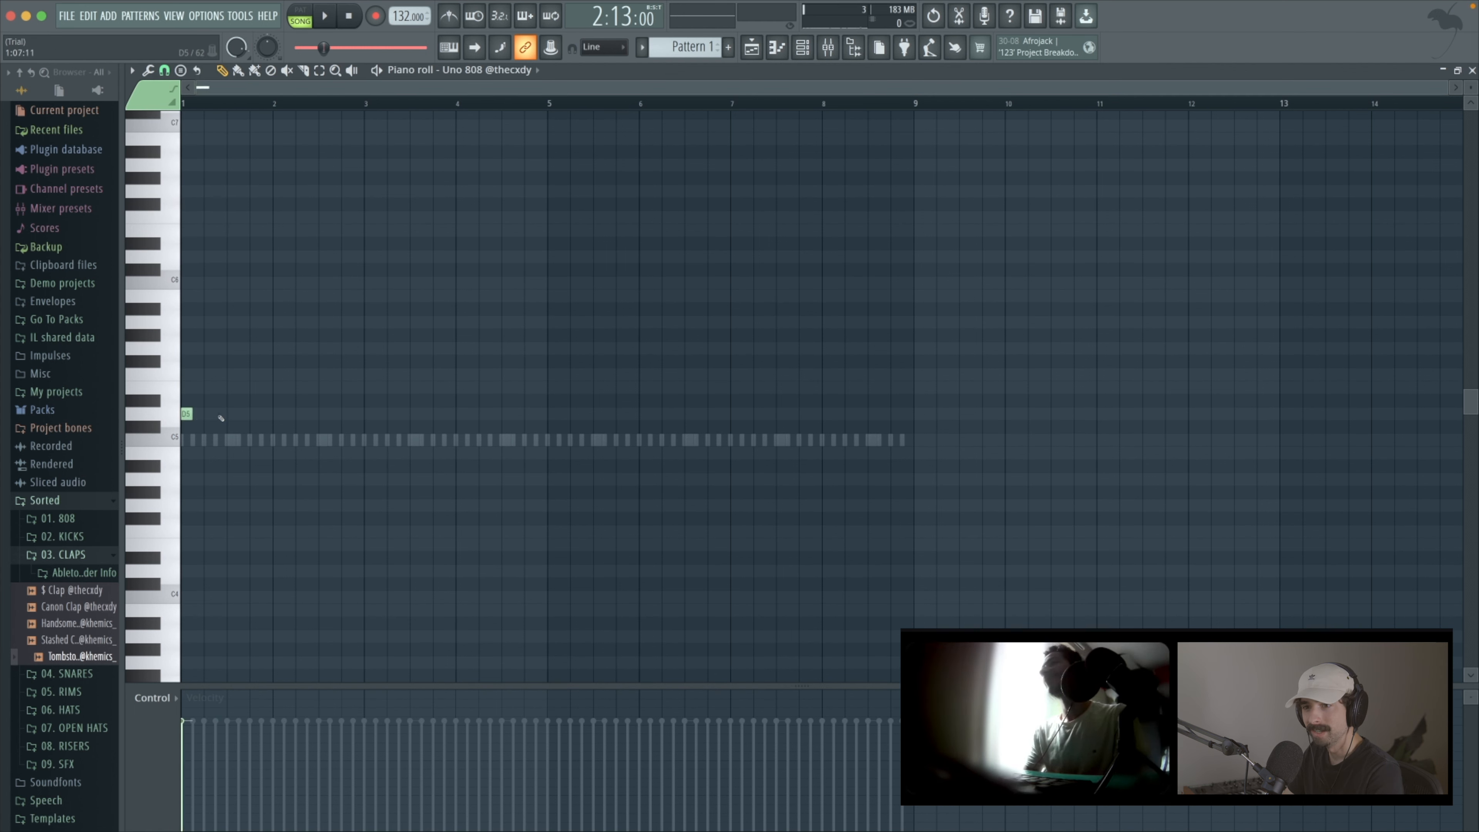
key("space")
key("space")
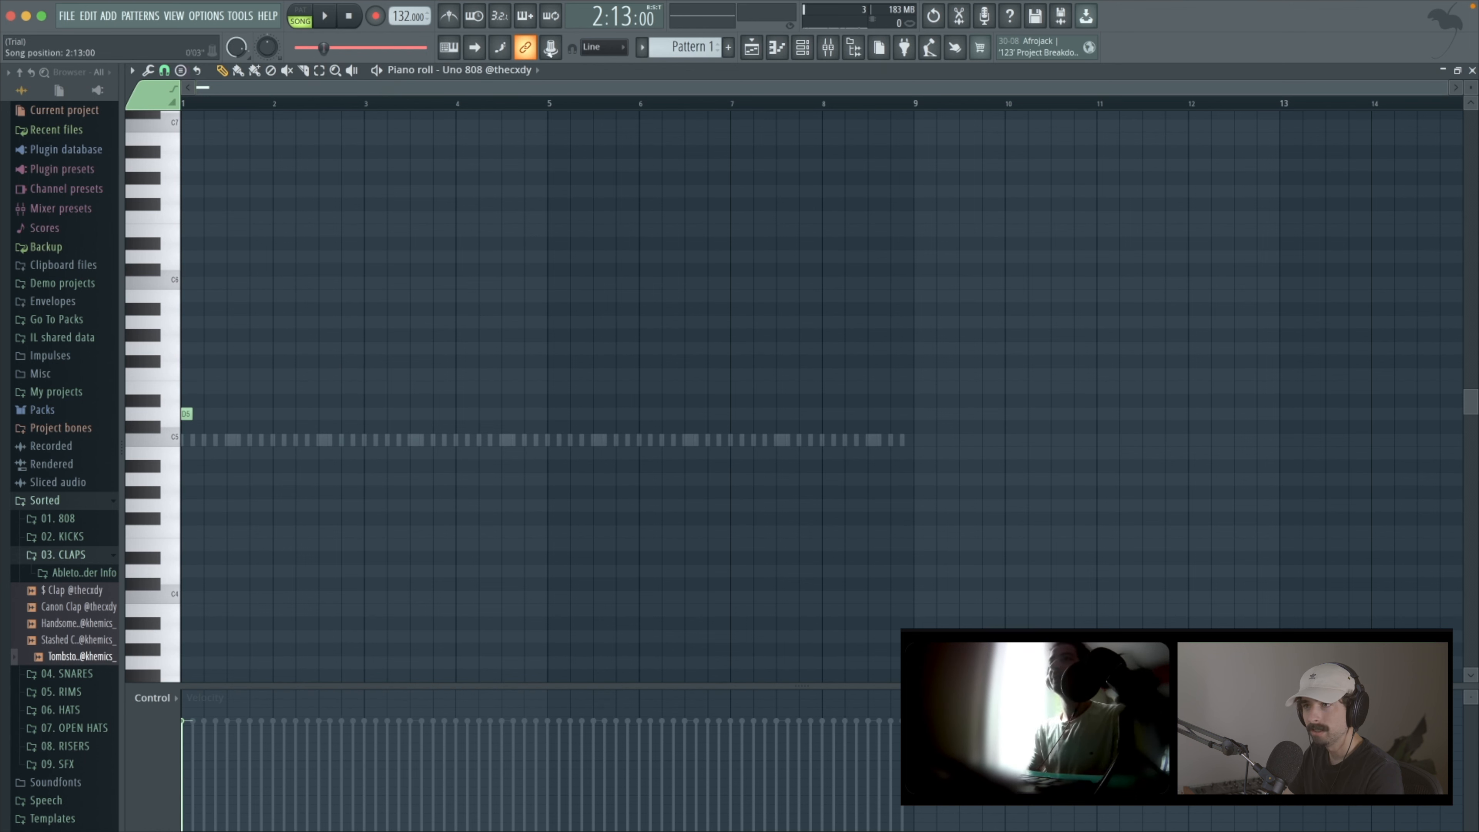
key("space")
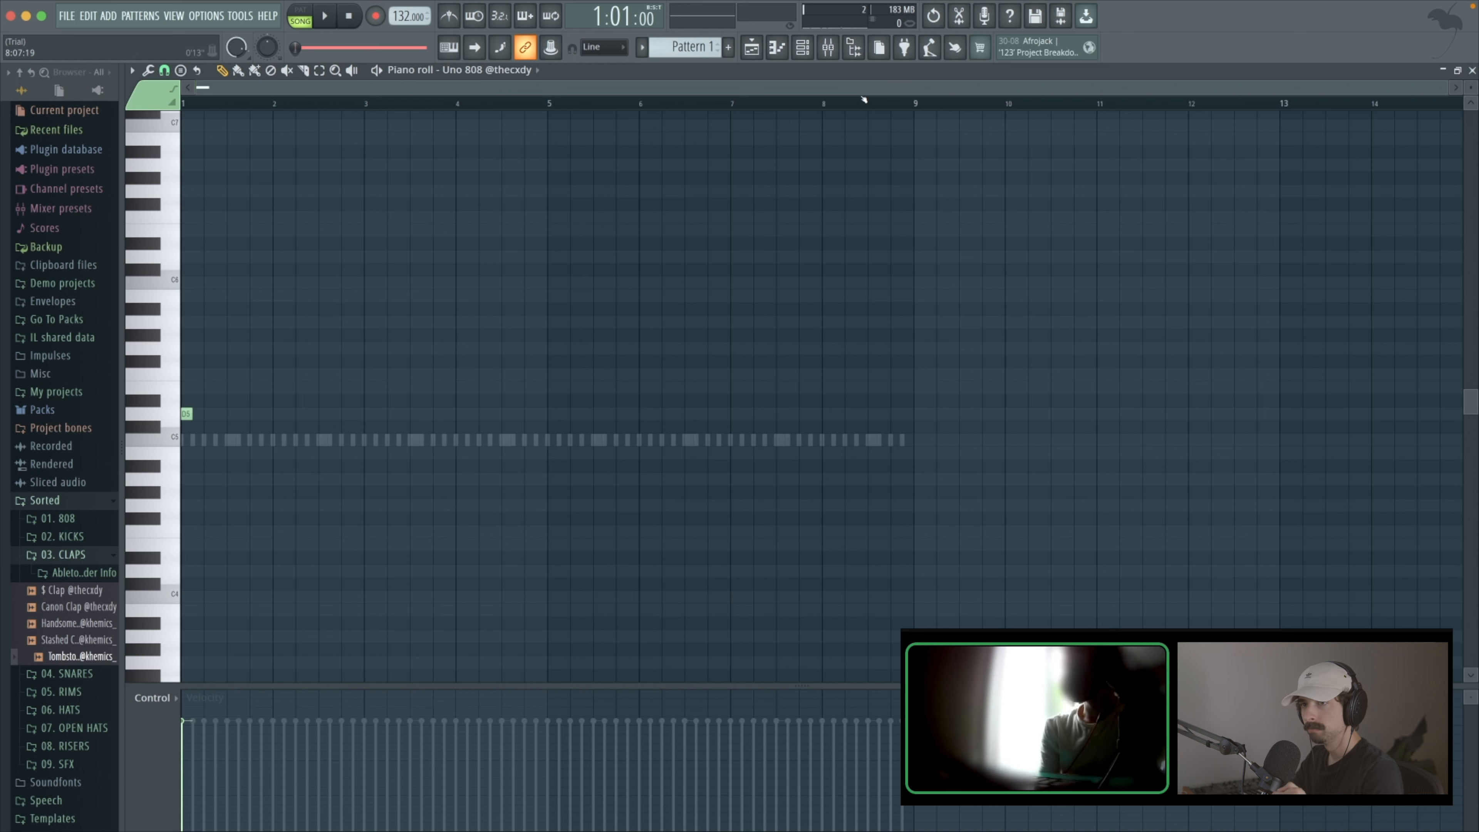
Step: Show all channels in the channel rack and open the Uno 808 channel's sampler settings, moving the window clear
left_click(802, 47)
left_click(902, 157)
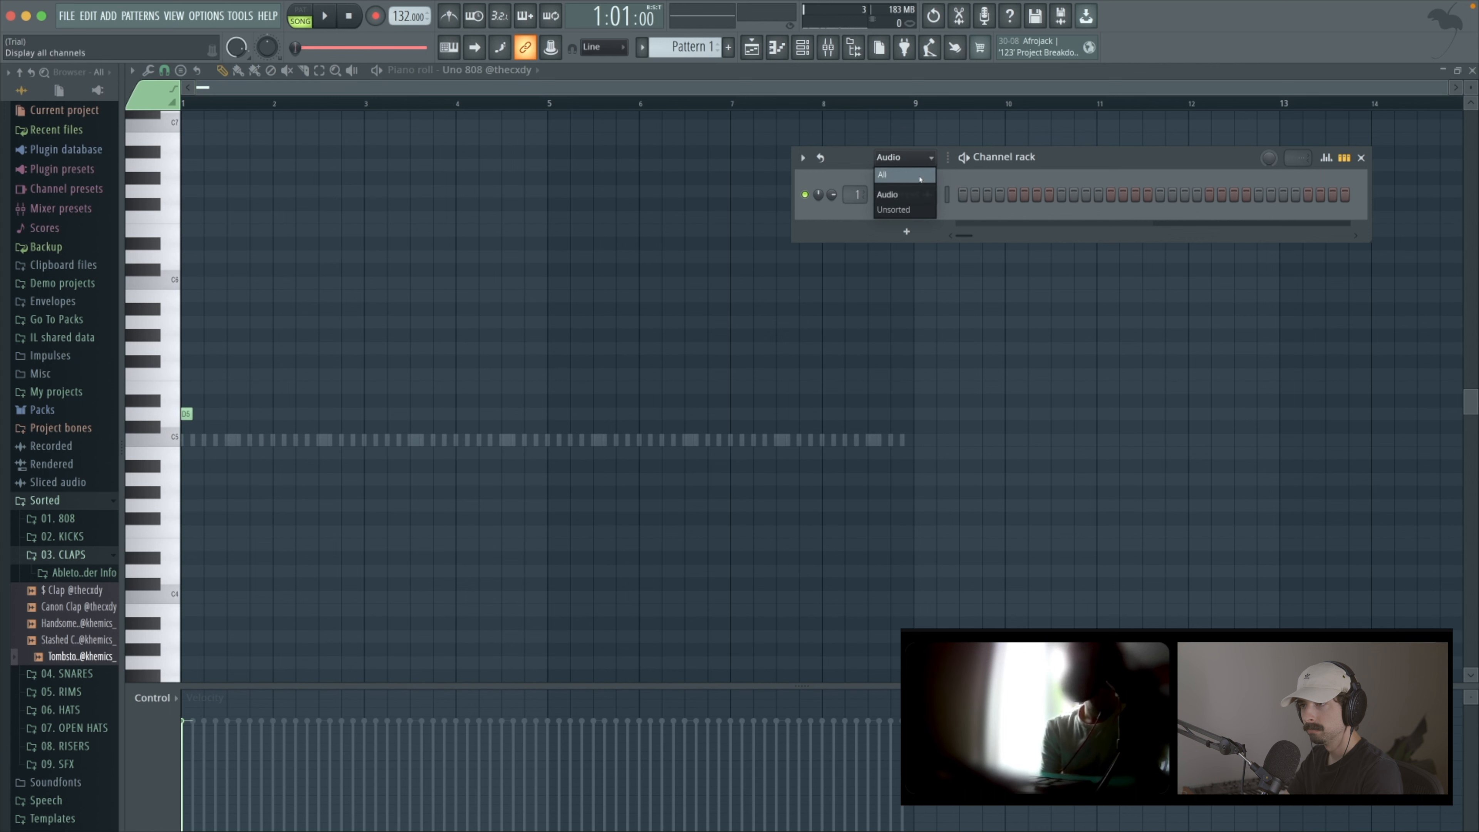
left_click(902, 175)
left_click(906, 220)
left_click(905, 221)
left_click(905, 220)
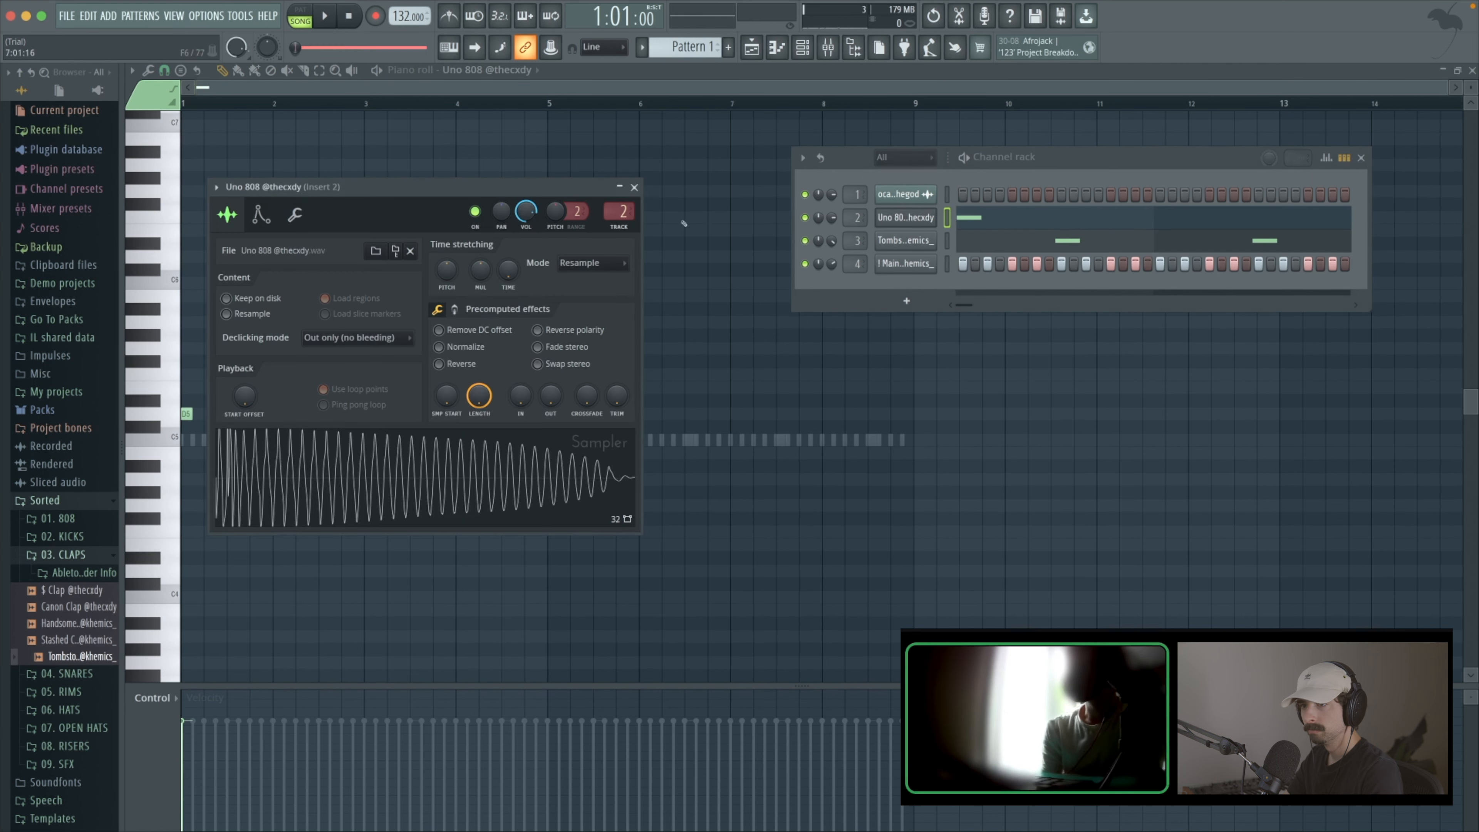
left_click_drag(450, 197, 622, 135)
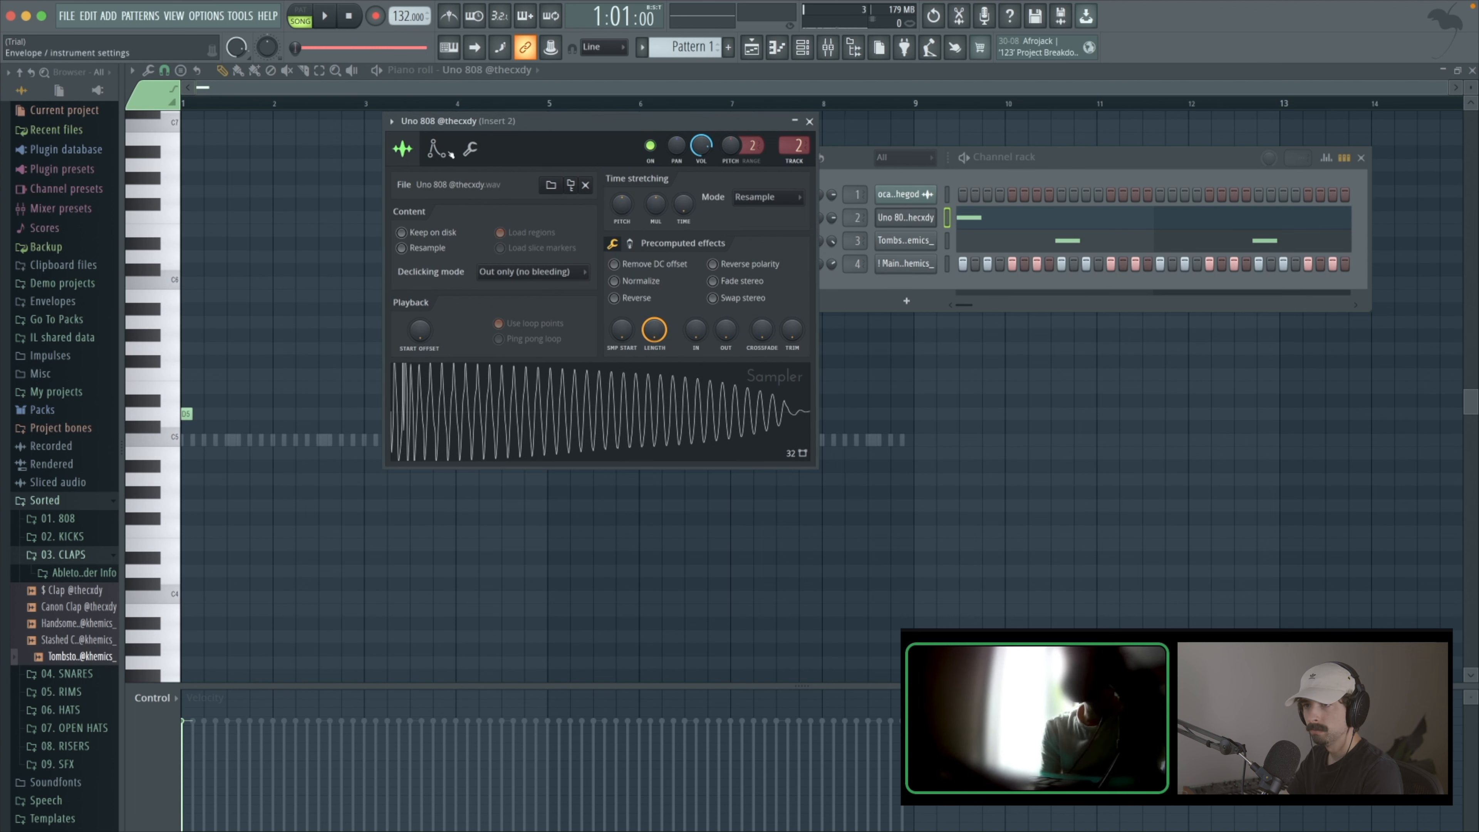
Step: Set the Uno 808's volume envelope to full hold with attack, decay, sustain and release at minimum
left_click(435, 149)
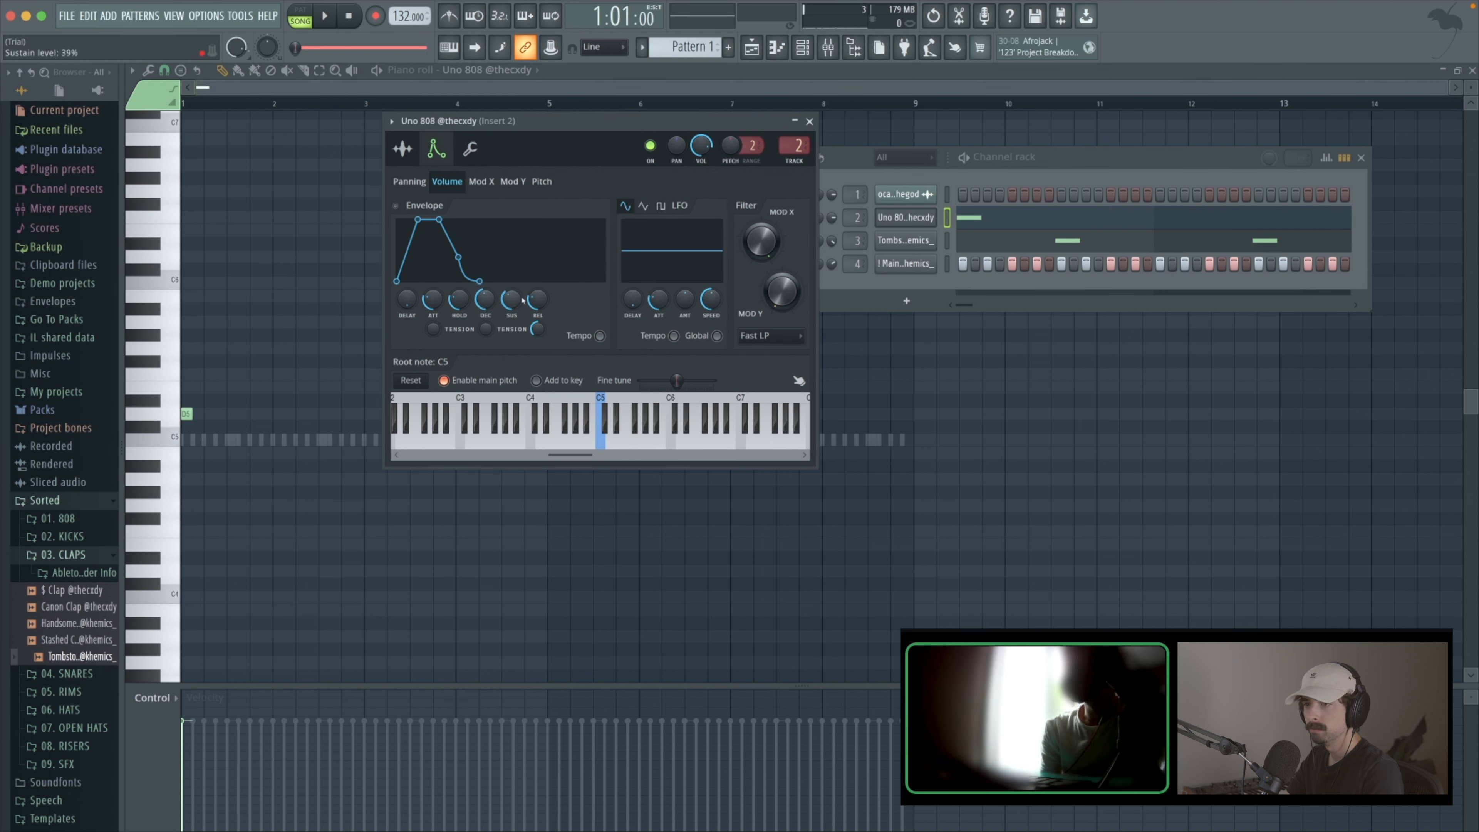
left_click_drag(479, 281, 512, 268)
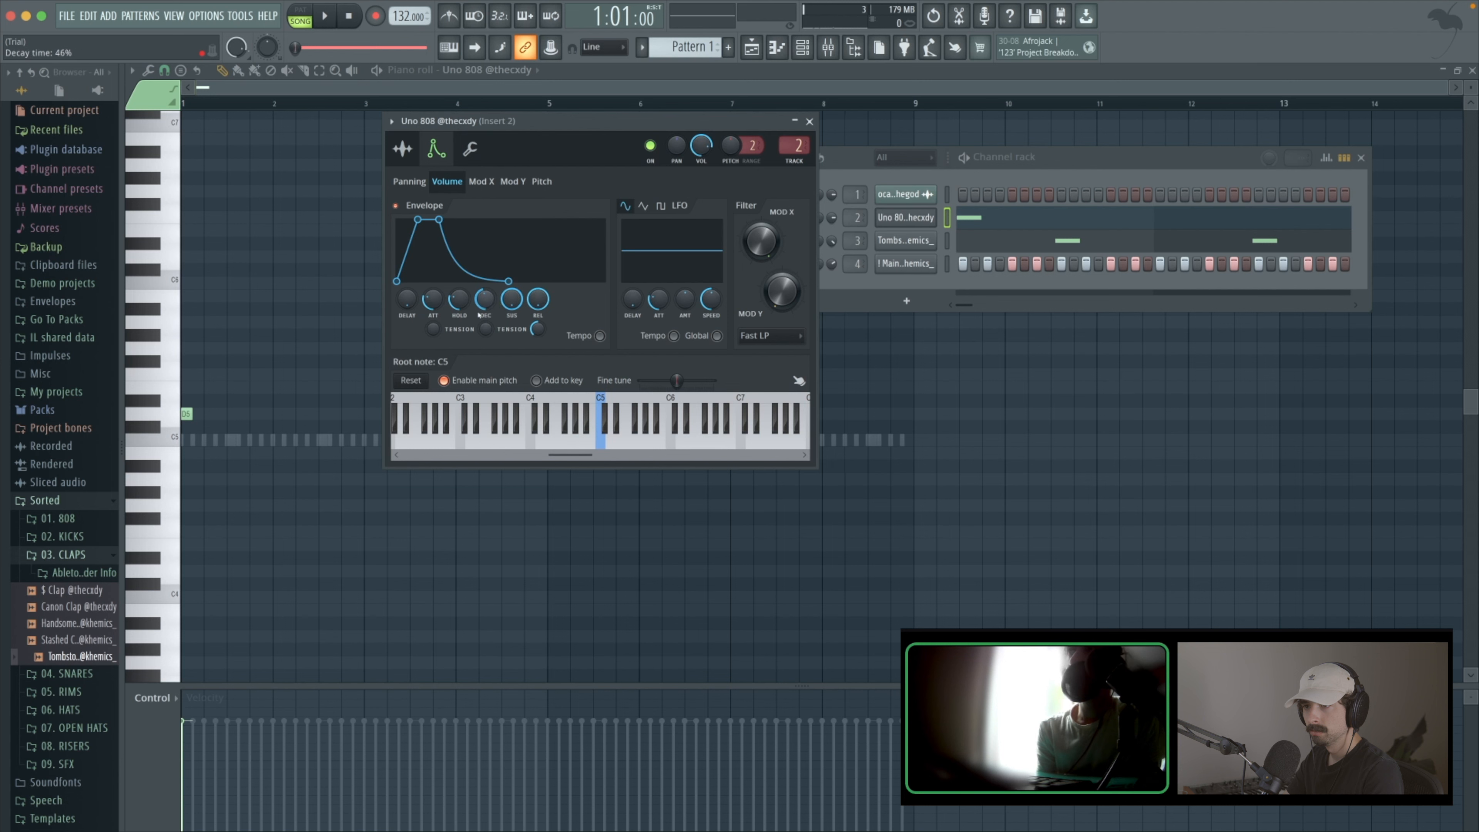
left_click_drag(433, 302, 537, 326)
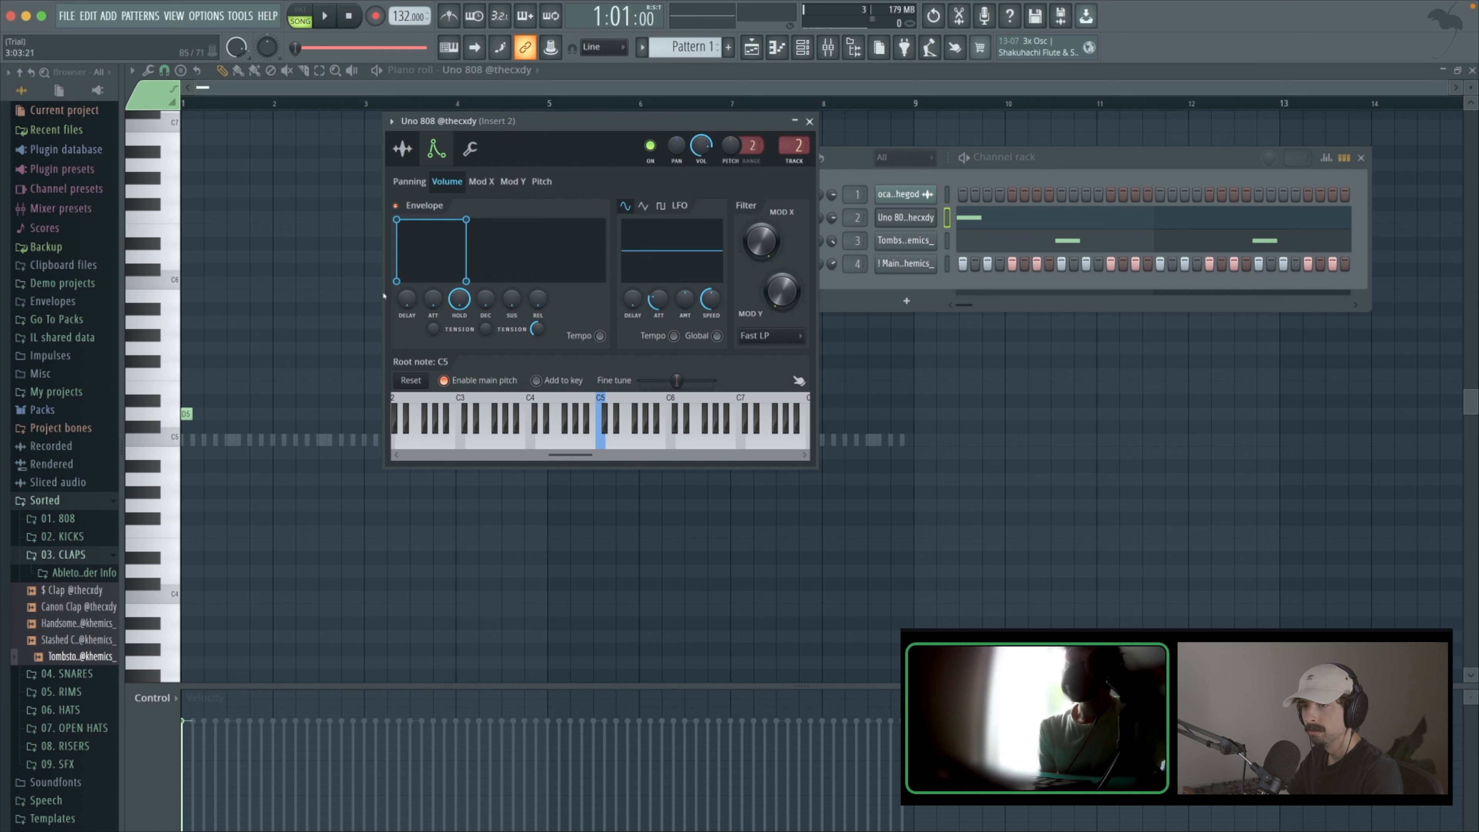
Step: Play the song repeatedly to compare the 808 with its volume envelope on and switched off
key("space")
key("space")
key("space")
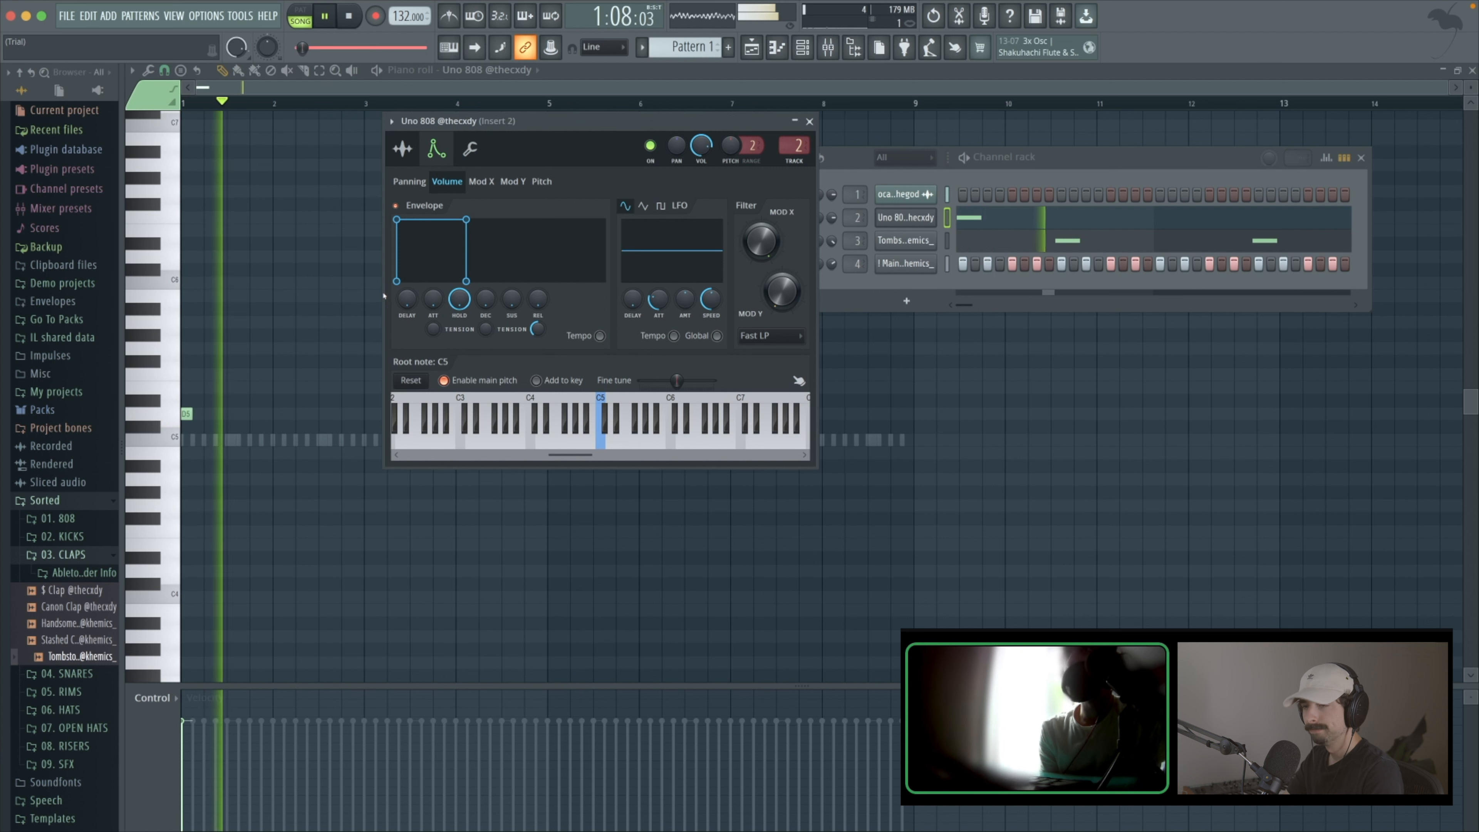
key("space")
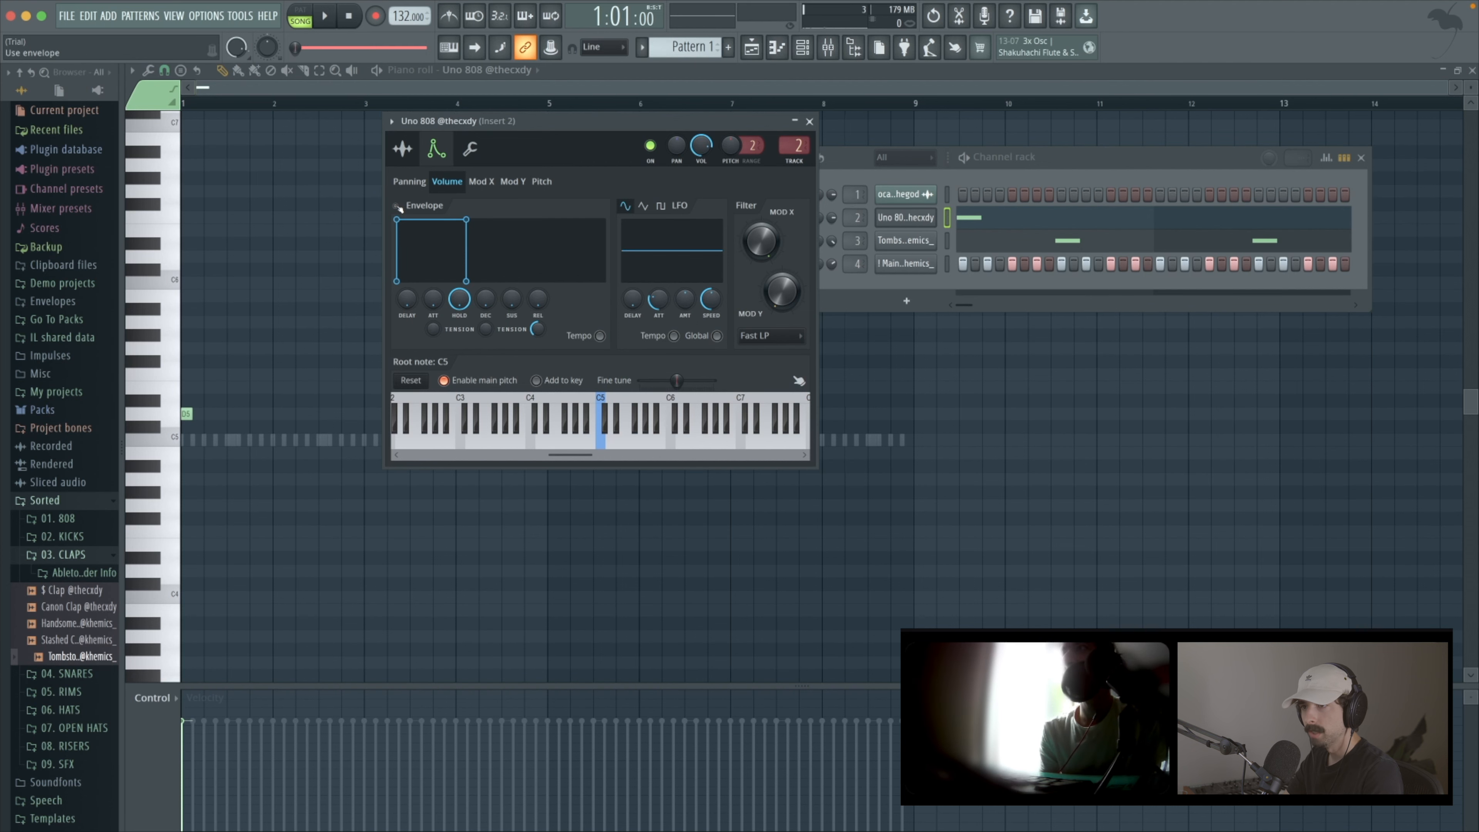
key("space")
key("space")
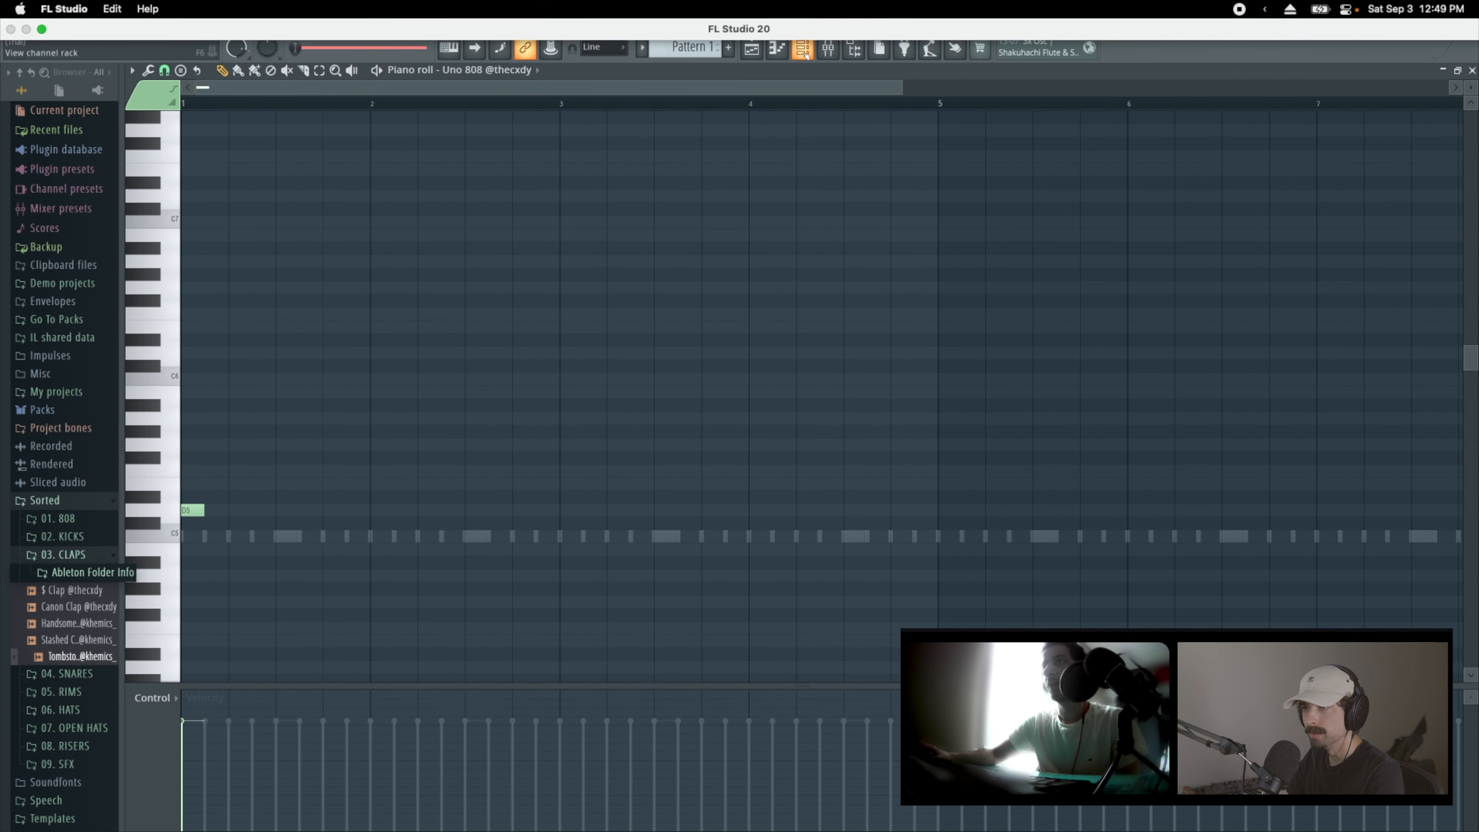
Step: Bring up the channel rack and the playlist, and split Pattern 1 by channel into 808, clap and hi-hat patterns
left_click(802, 49)
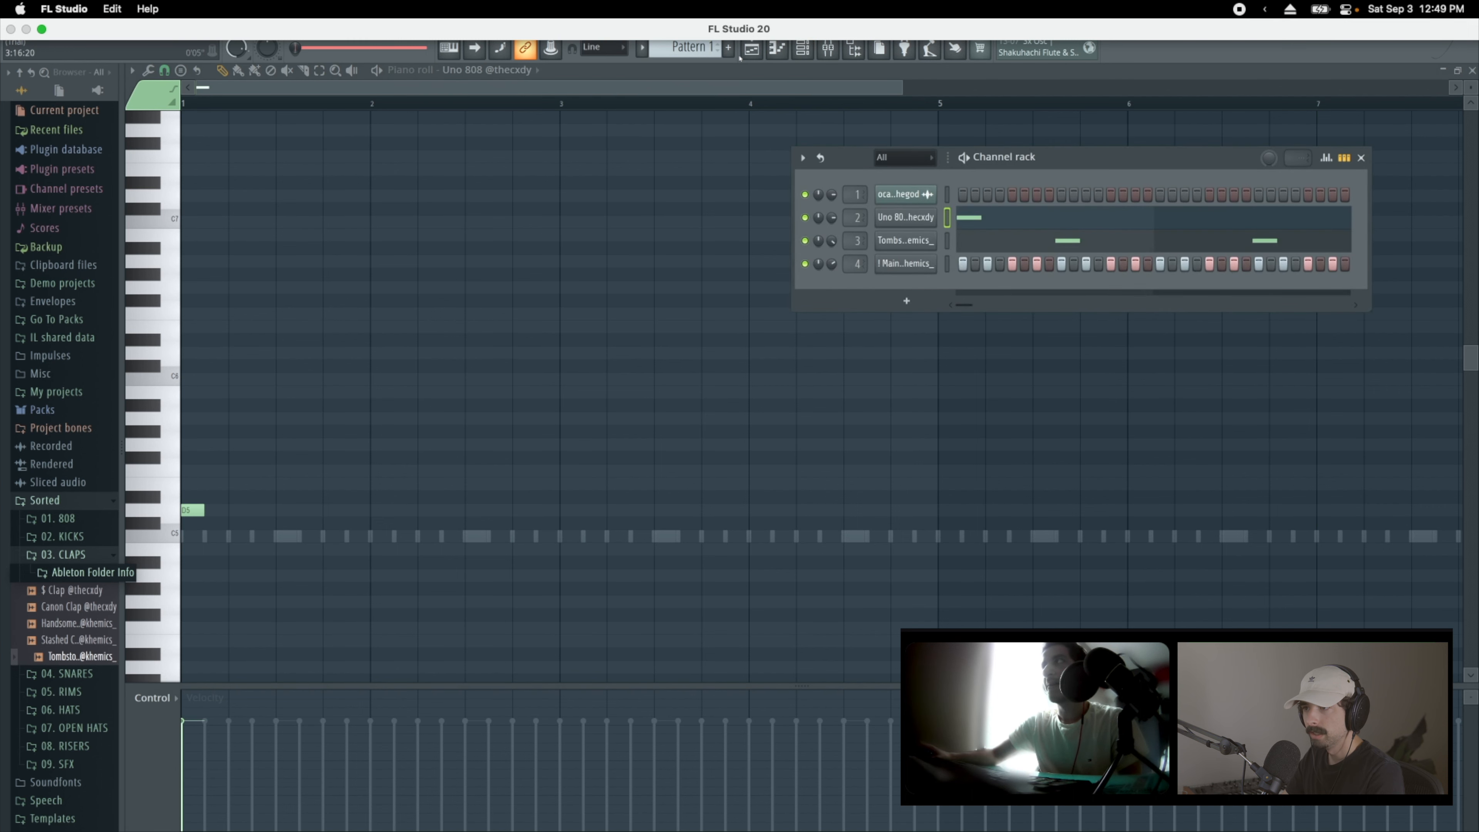
left_click(765, 57)
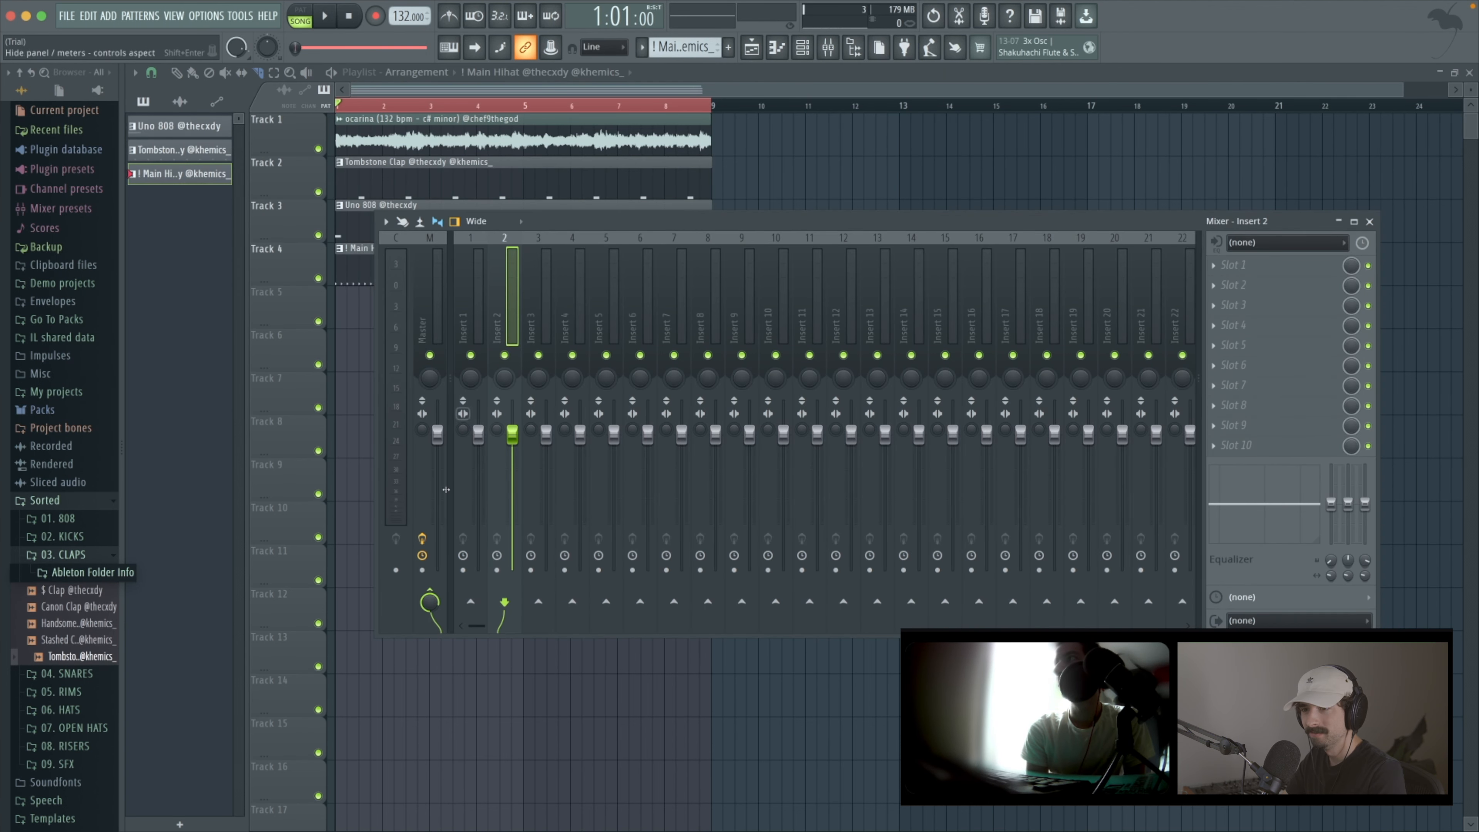
Step: Add a Fruity Soft Clipper in slot 9 of the Master mixer track, above the Fruity Limiter, and open the limiter
left_click(430, 506)
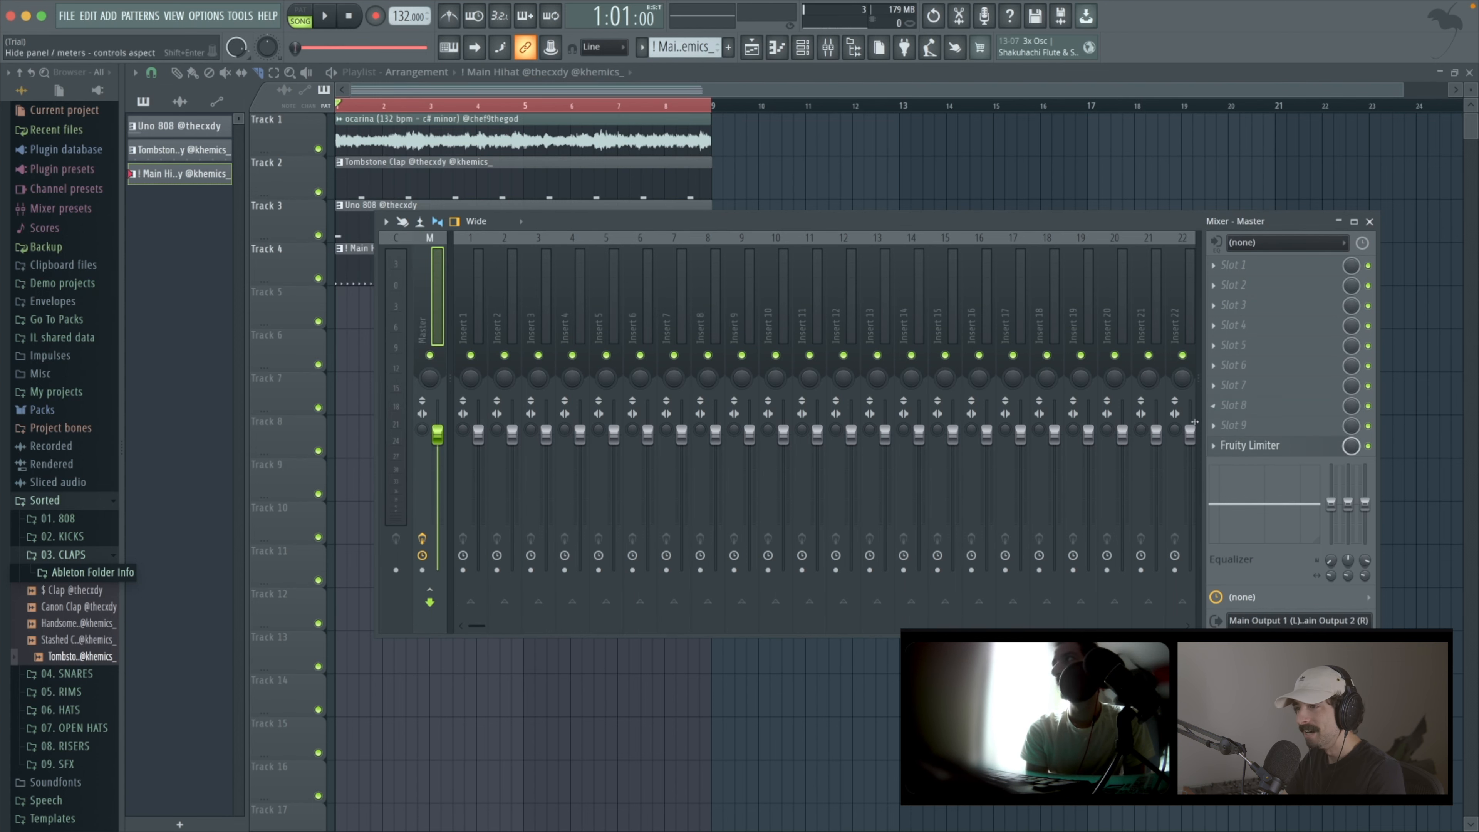
left_click(1230, 434)
left_click(1011, 451)
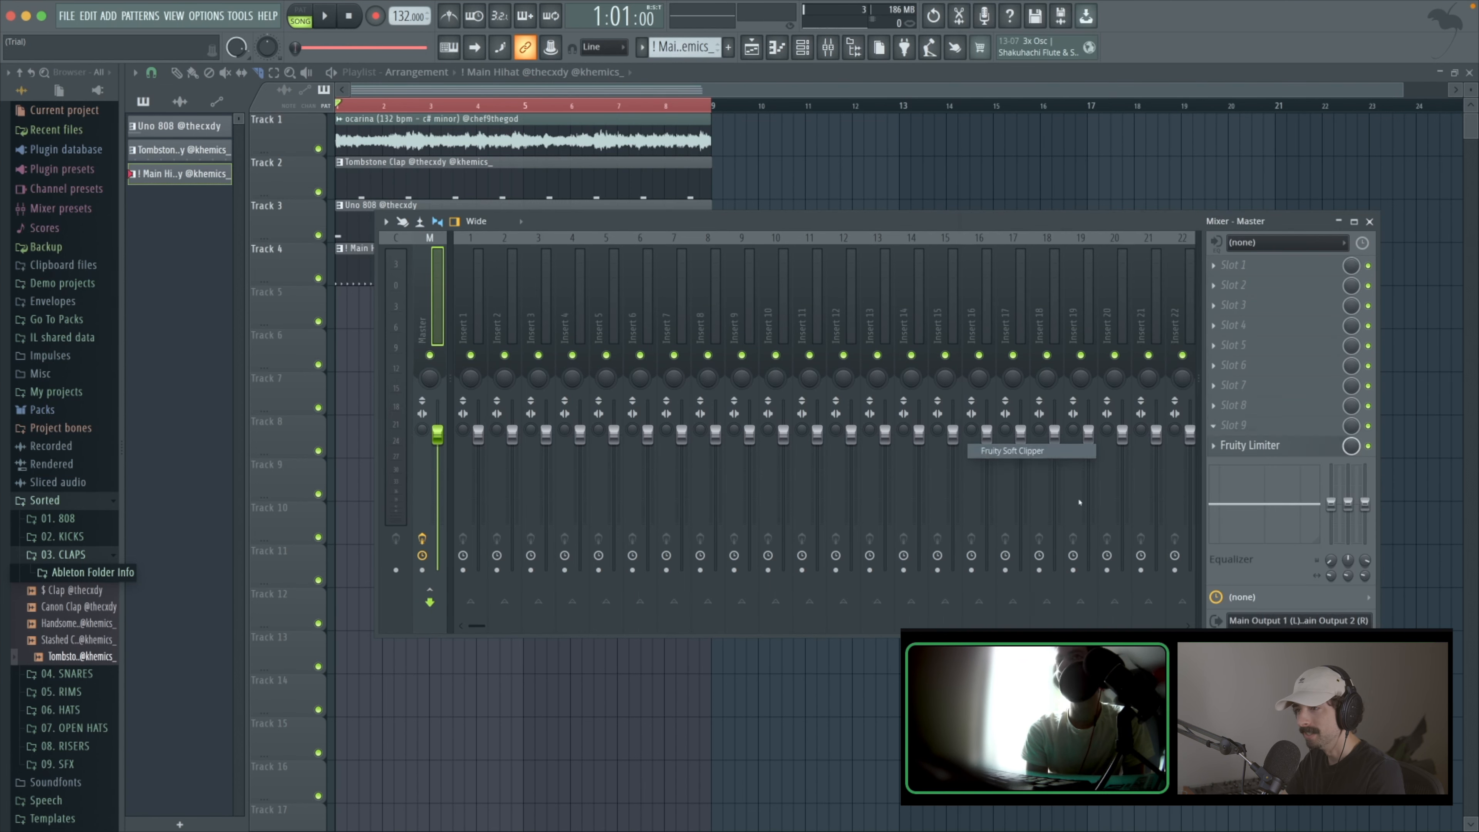
left_click_drag(235, 150, 1039, 363)
left_click(1238, 450)
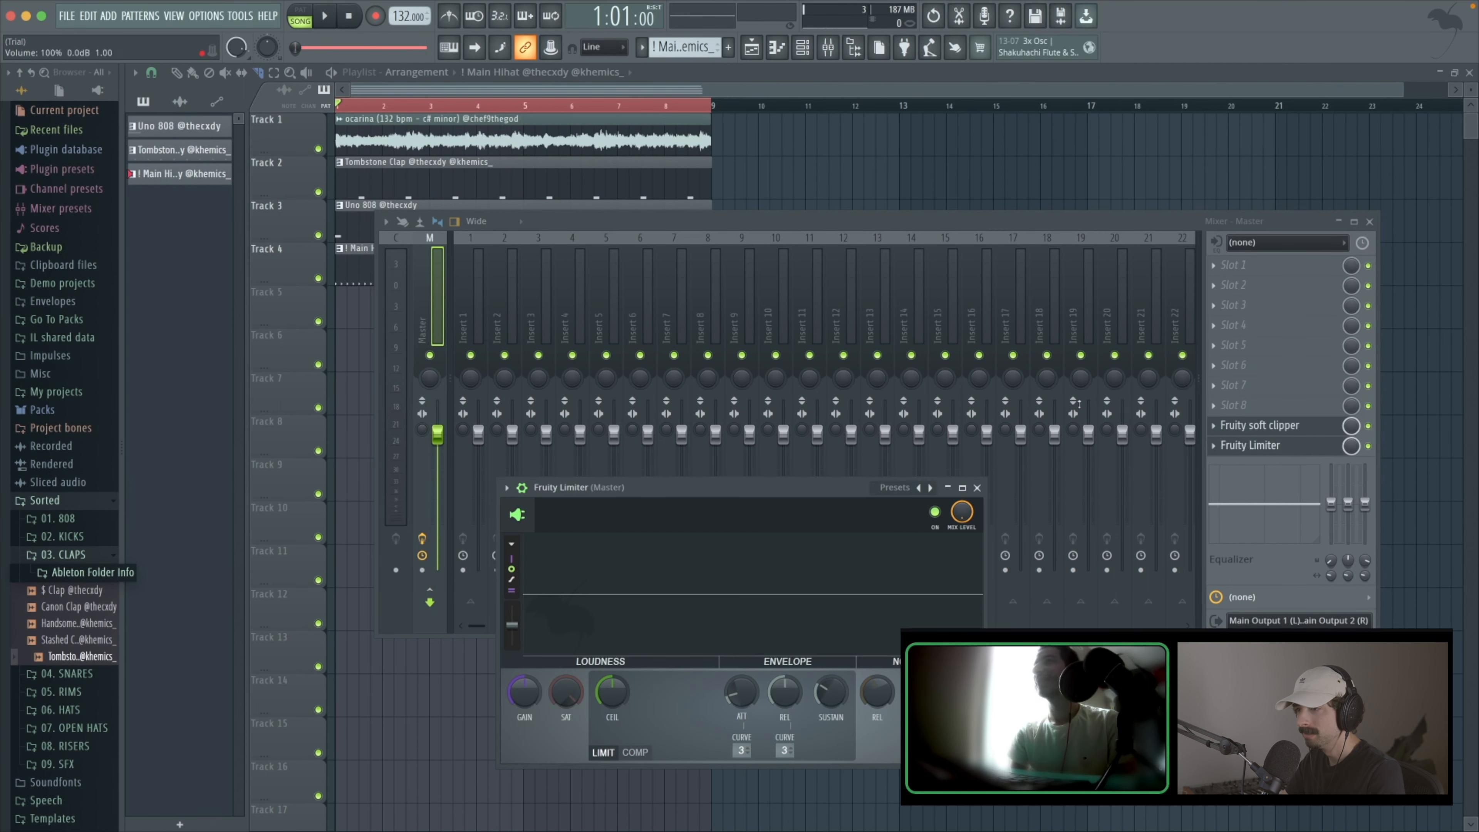
Step: Move the Fruity Limiter window clear of the Master's effect slots and inspect the soft clipper and limiter in turn
left_click_drag(806, 491, 775, 278)
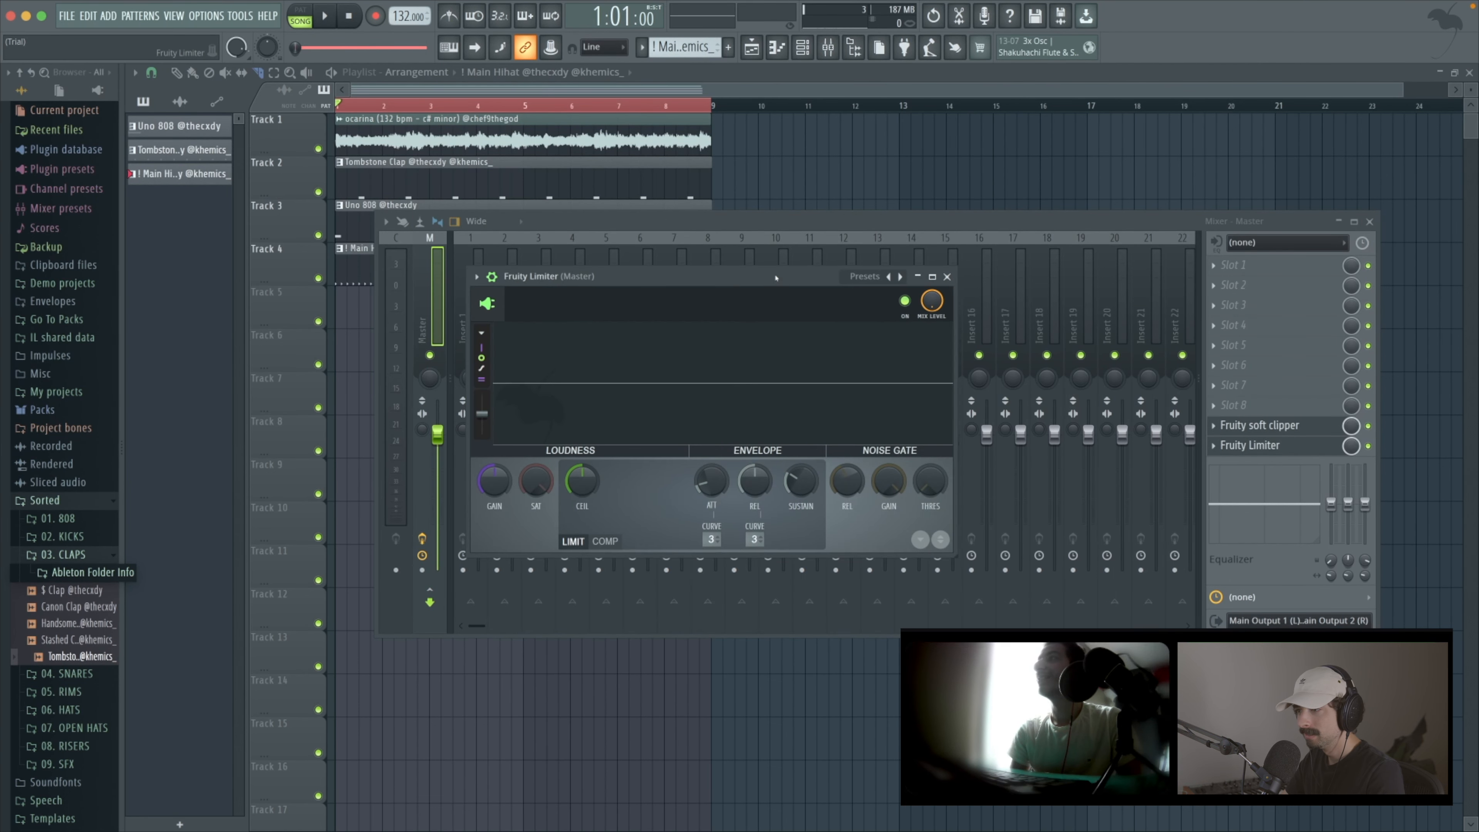
left_click(1310, 444)
left_click(1270, 426)
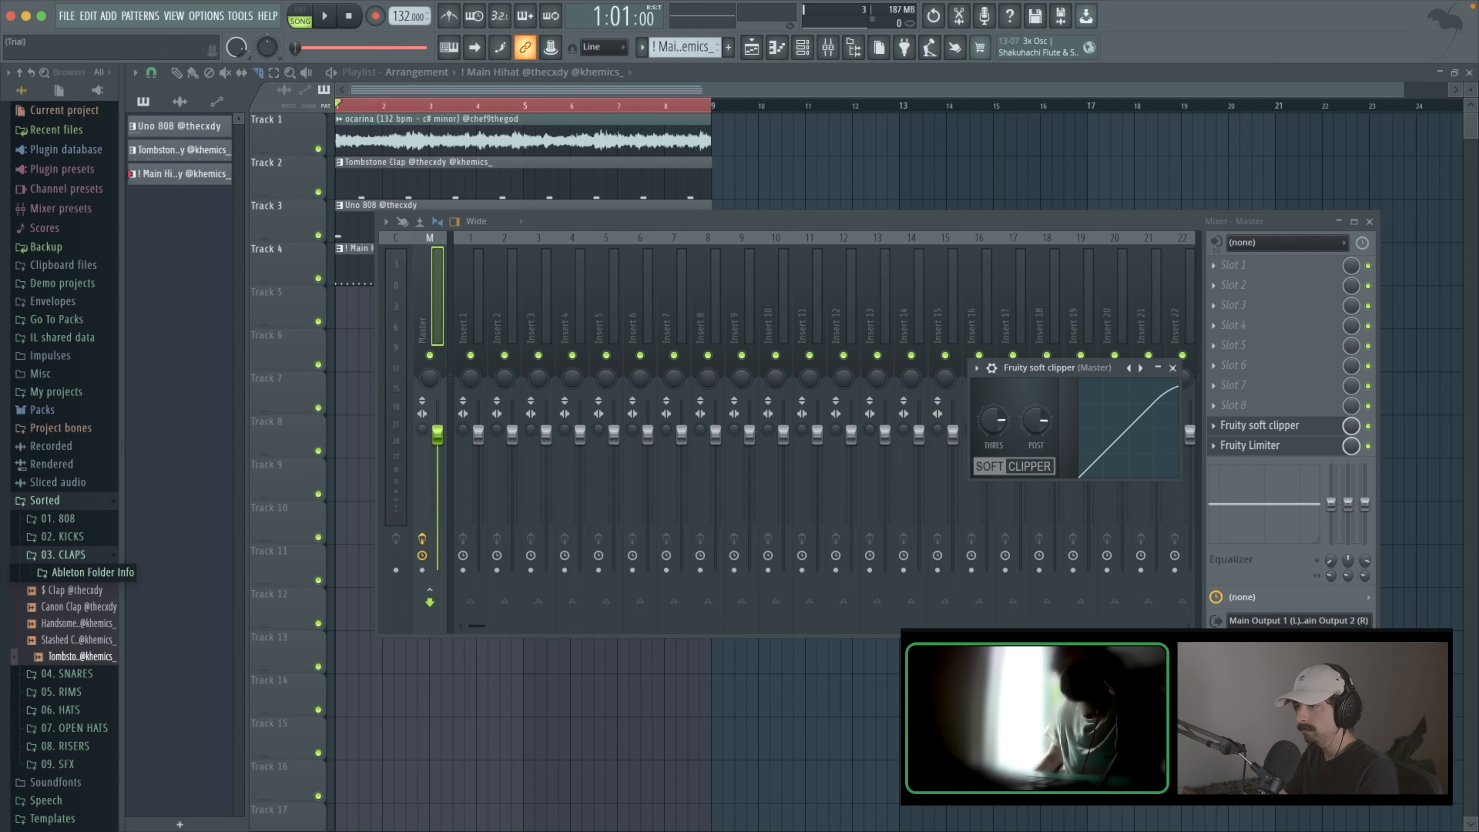
left_click(1263, 450)
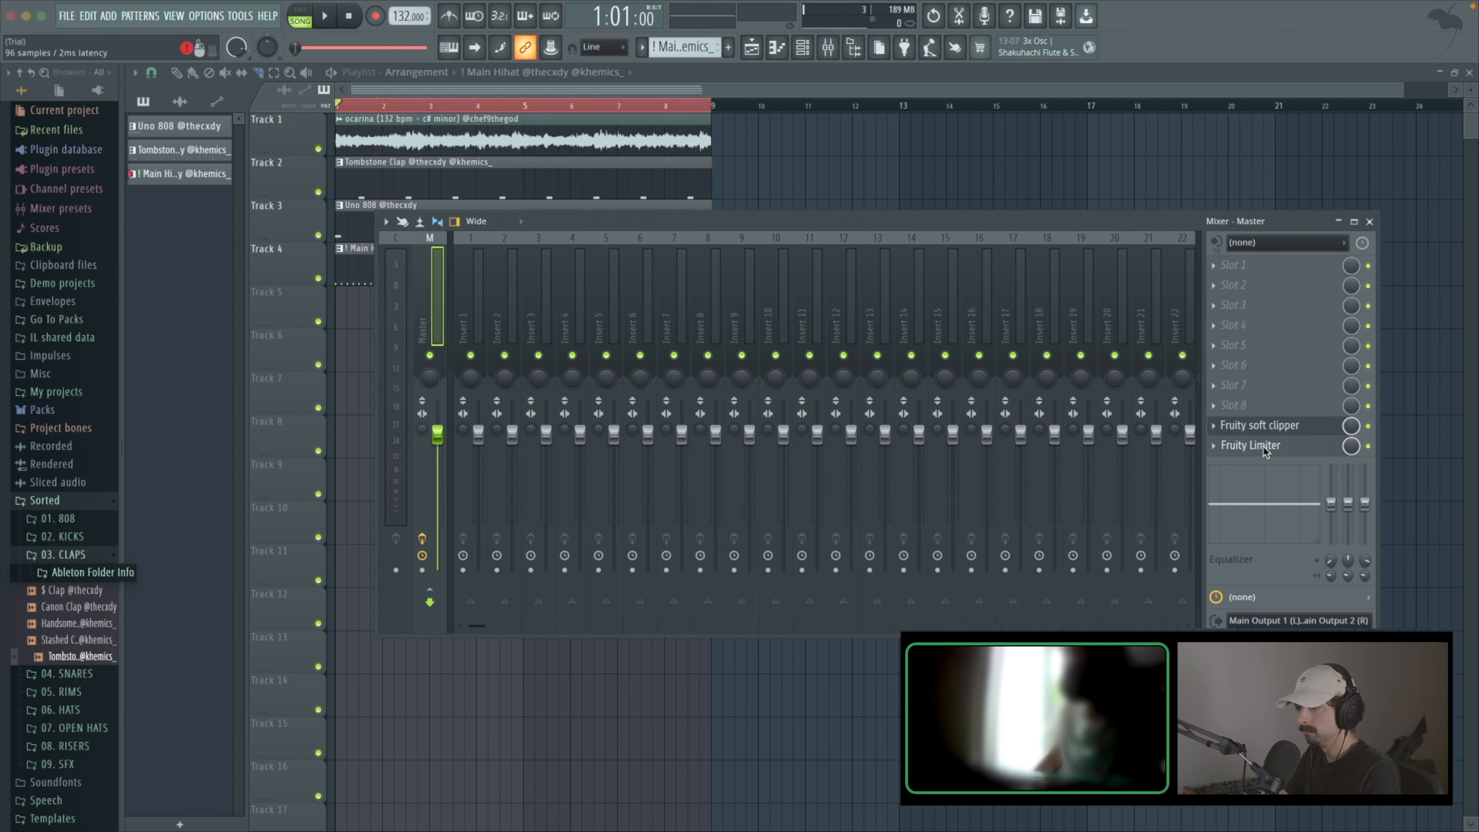
left_click(1264, 446)
left_click(1265, 446)
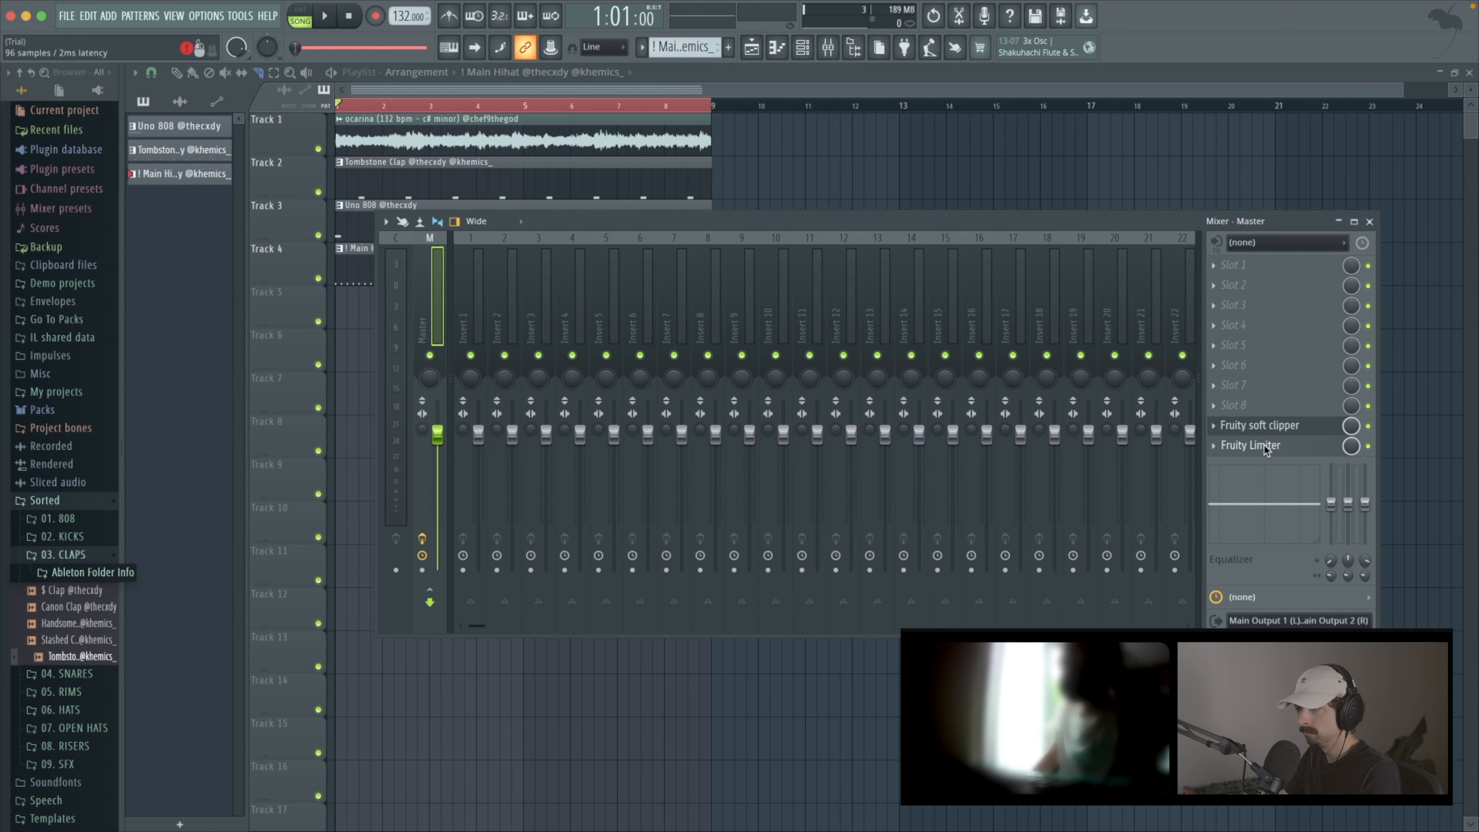
left_click(1265, 446)
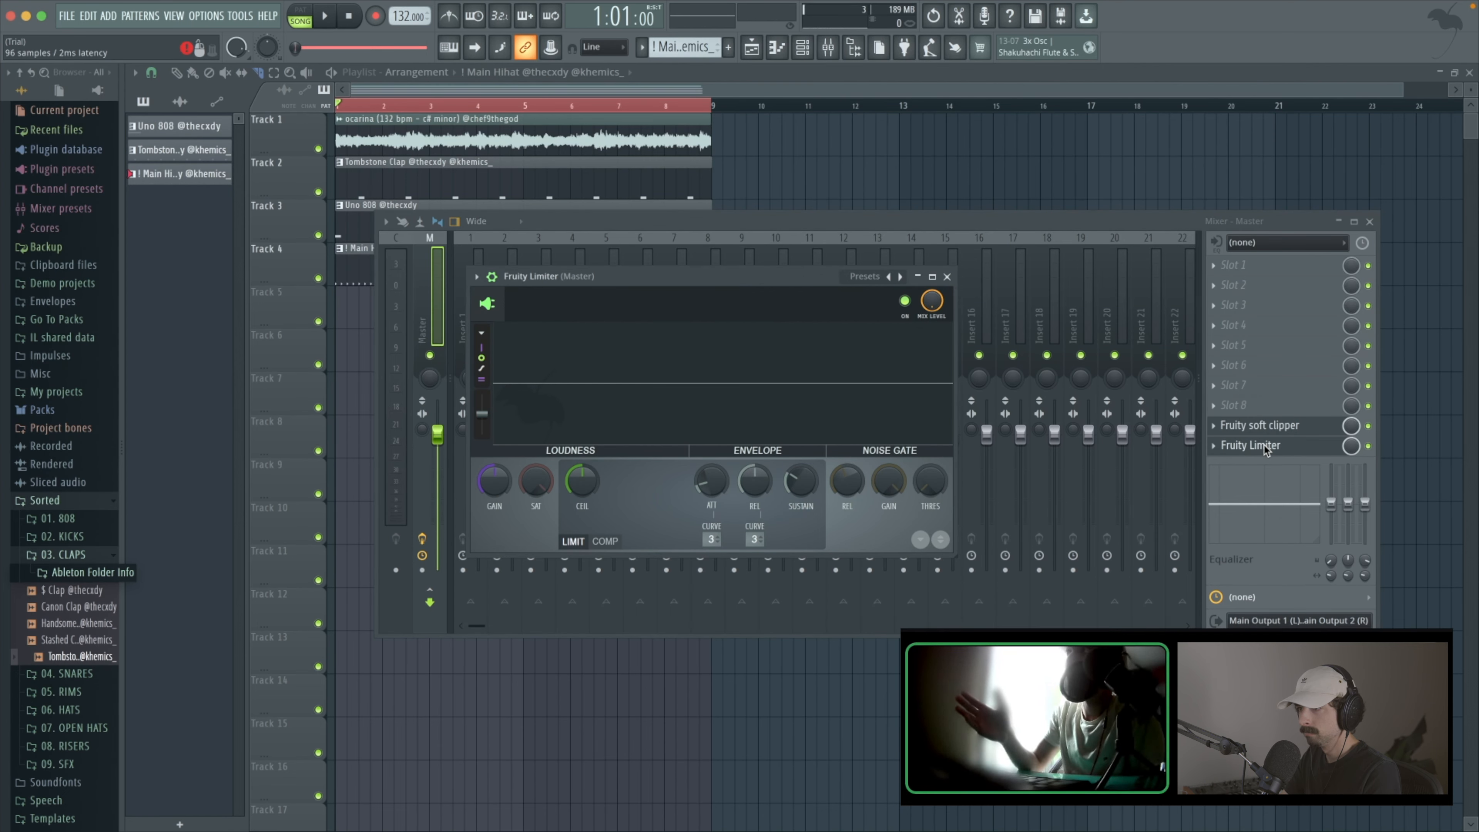
Step: Replace the Fruity Limiter in the last effect slot of the Master track with Pro-L 2
left_click(1214, 446)
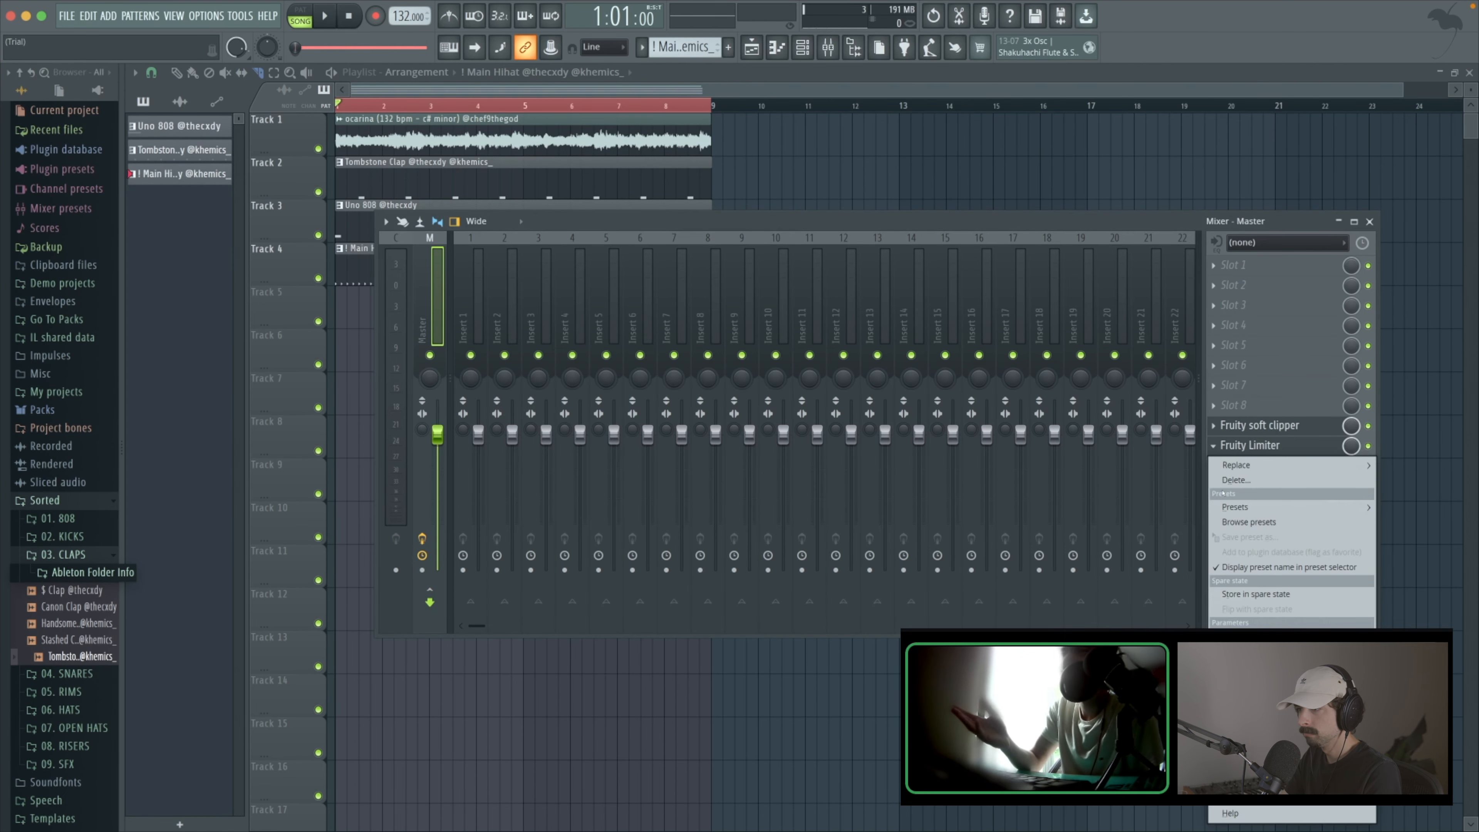
mouse_move(1278, 502)
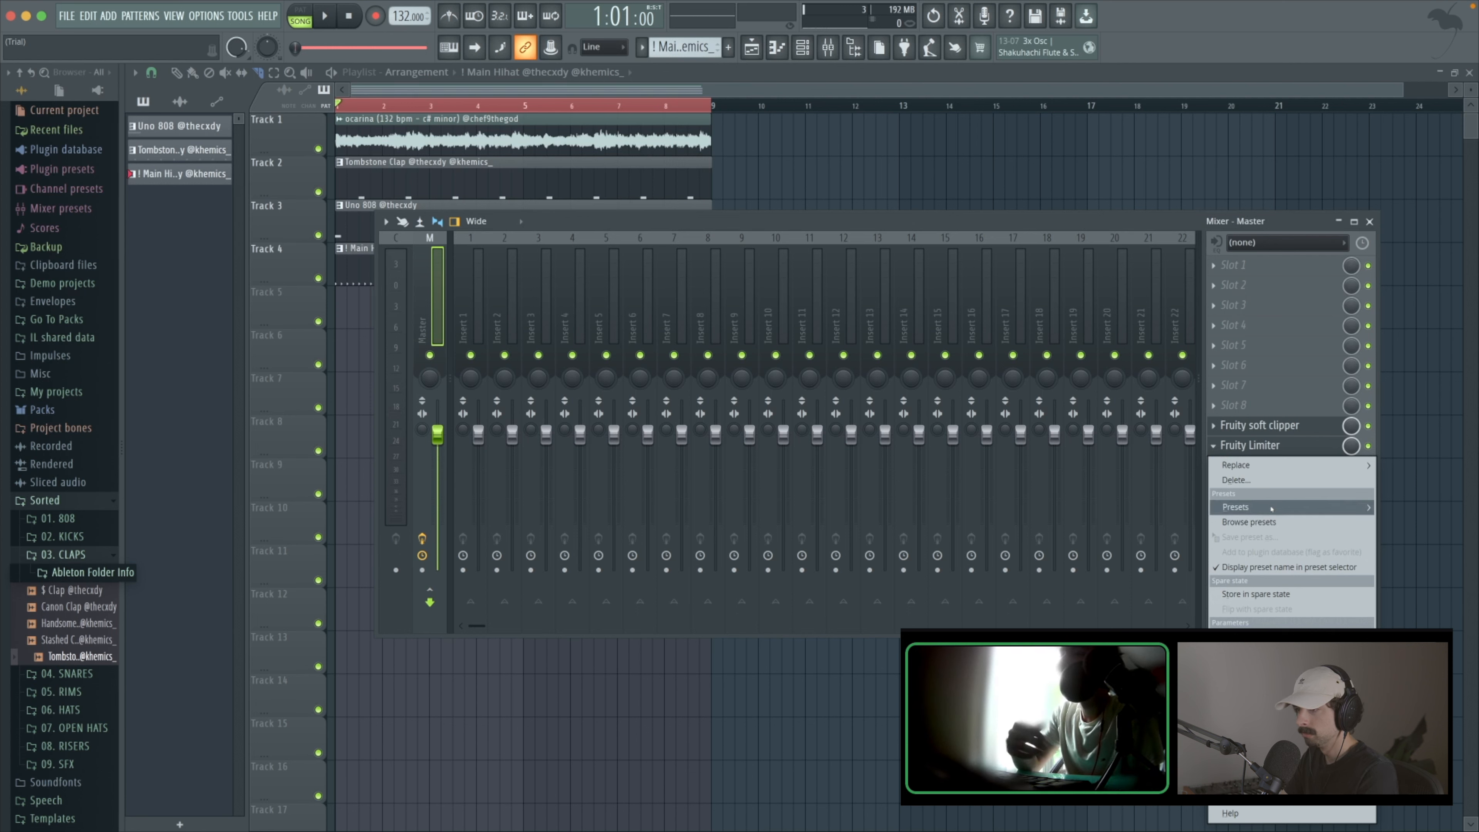
mouse_move(1269, 467)
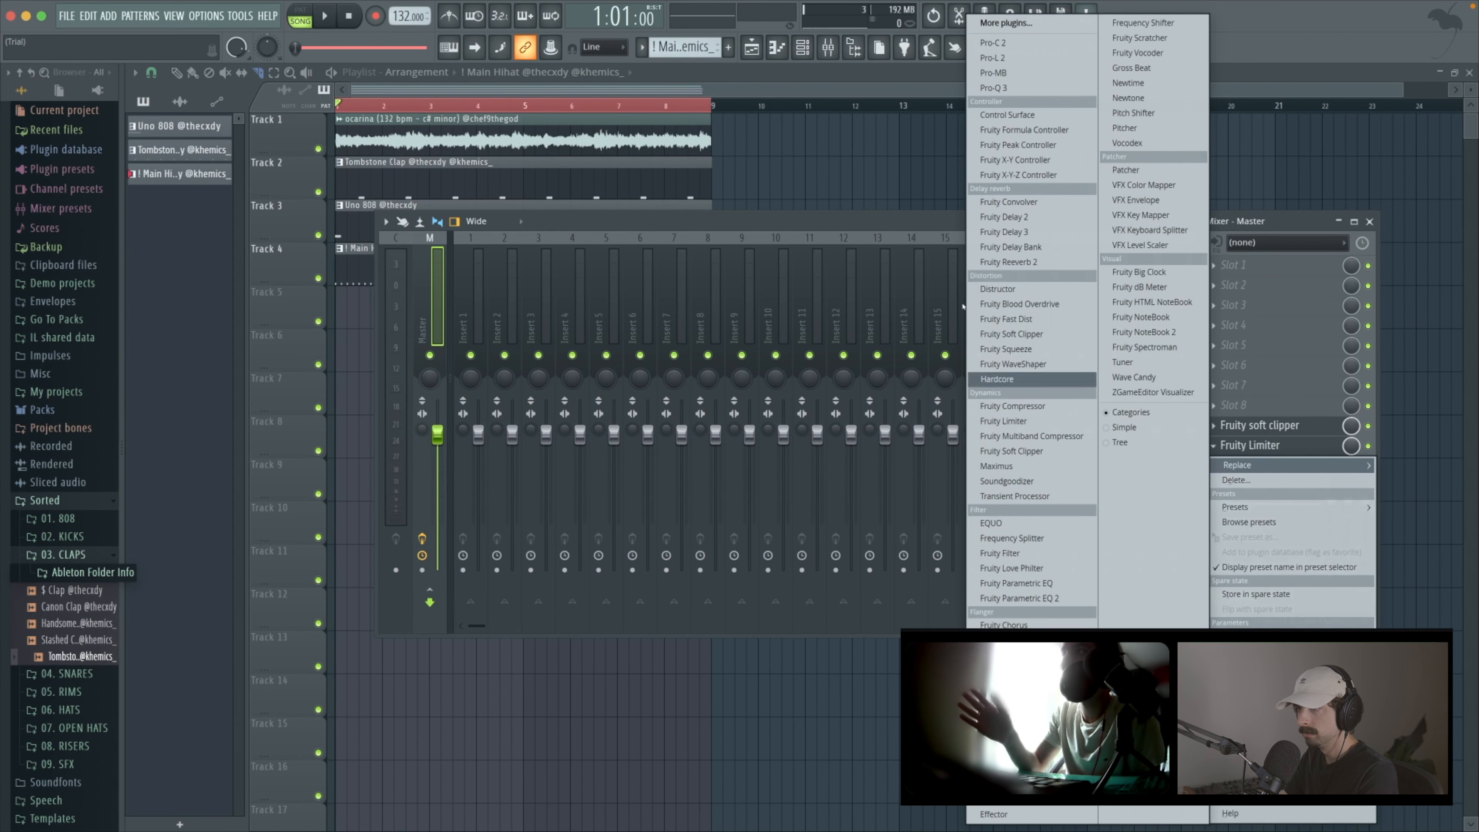
left_click(994, 58)
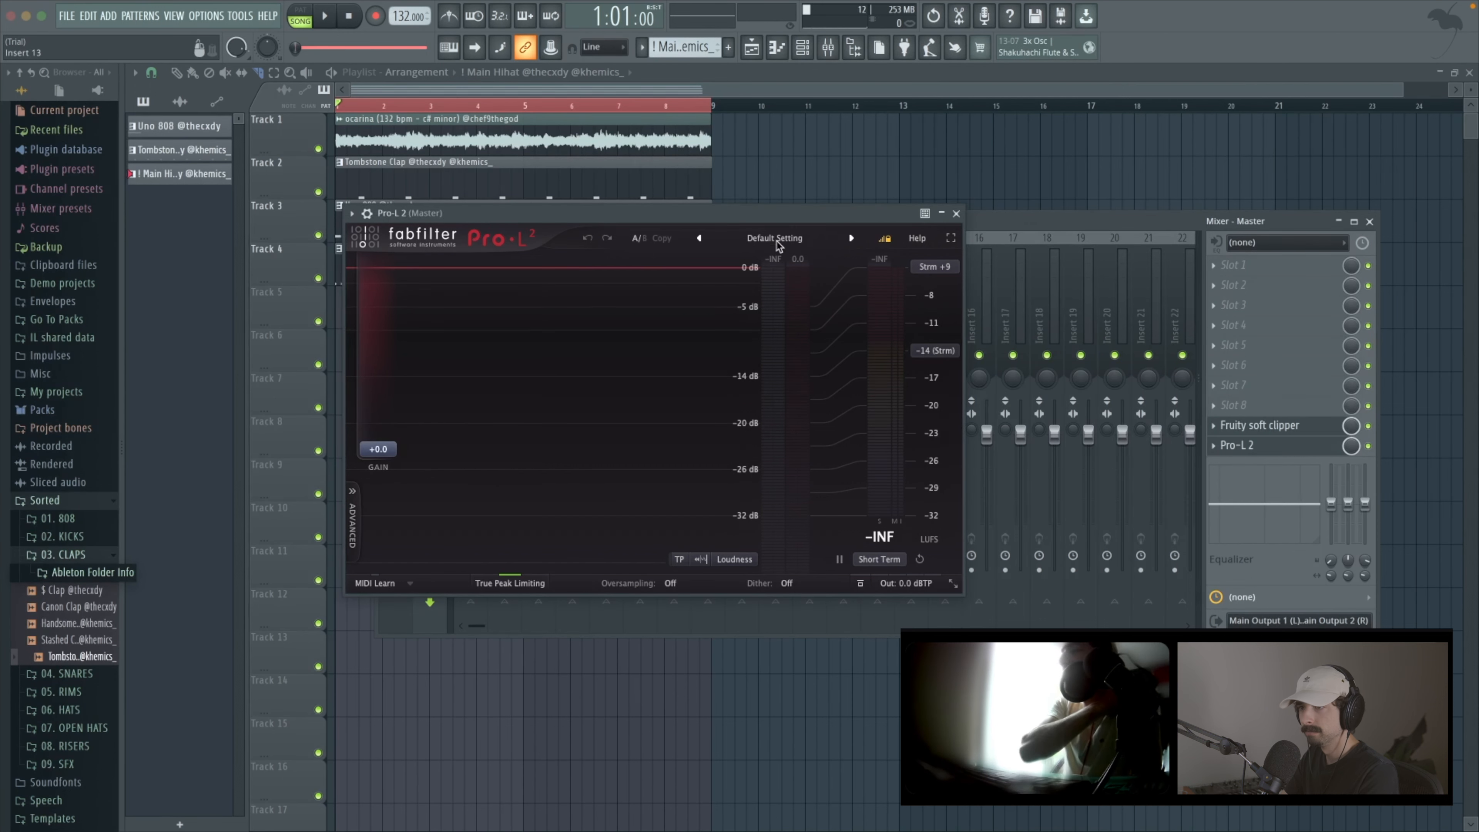
Step: Open the Fruity soft clipper and arrange its window beside Pro-L 2 so that both are fully visible
left_click_drag(816, 213, 672, 242)
left_click(1240, 425)
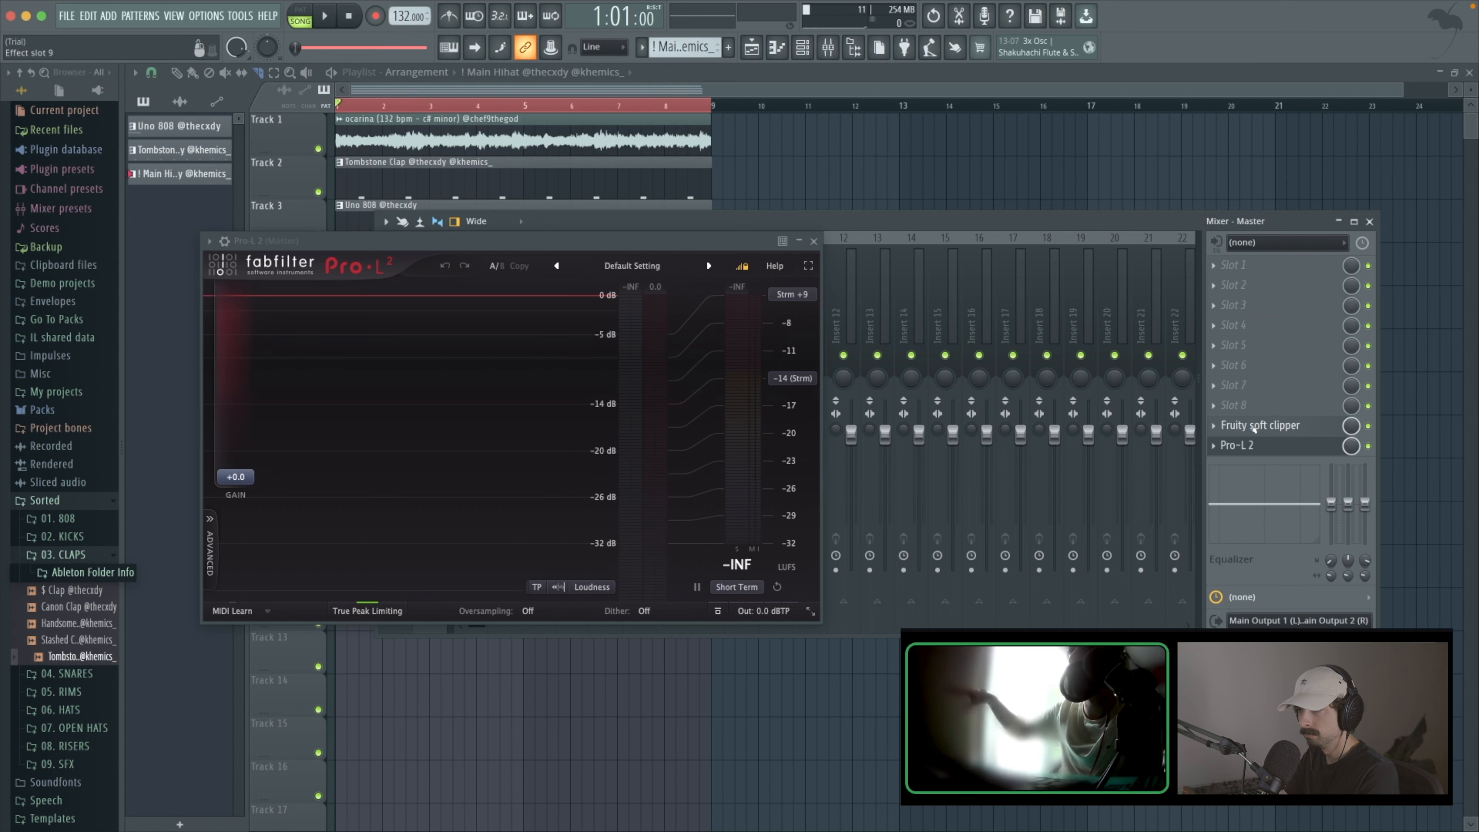
left_click(1255, 429)
left_click_drag(1079, 361, 991, 361)
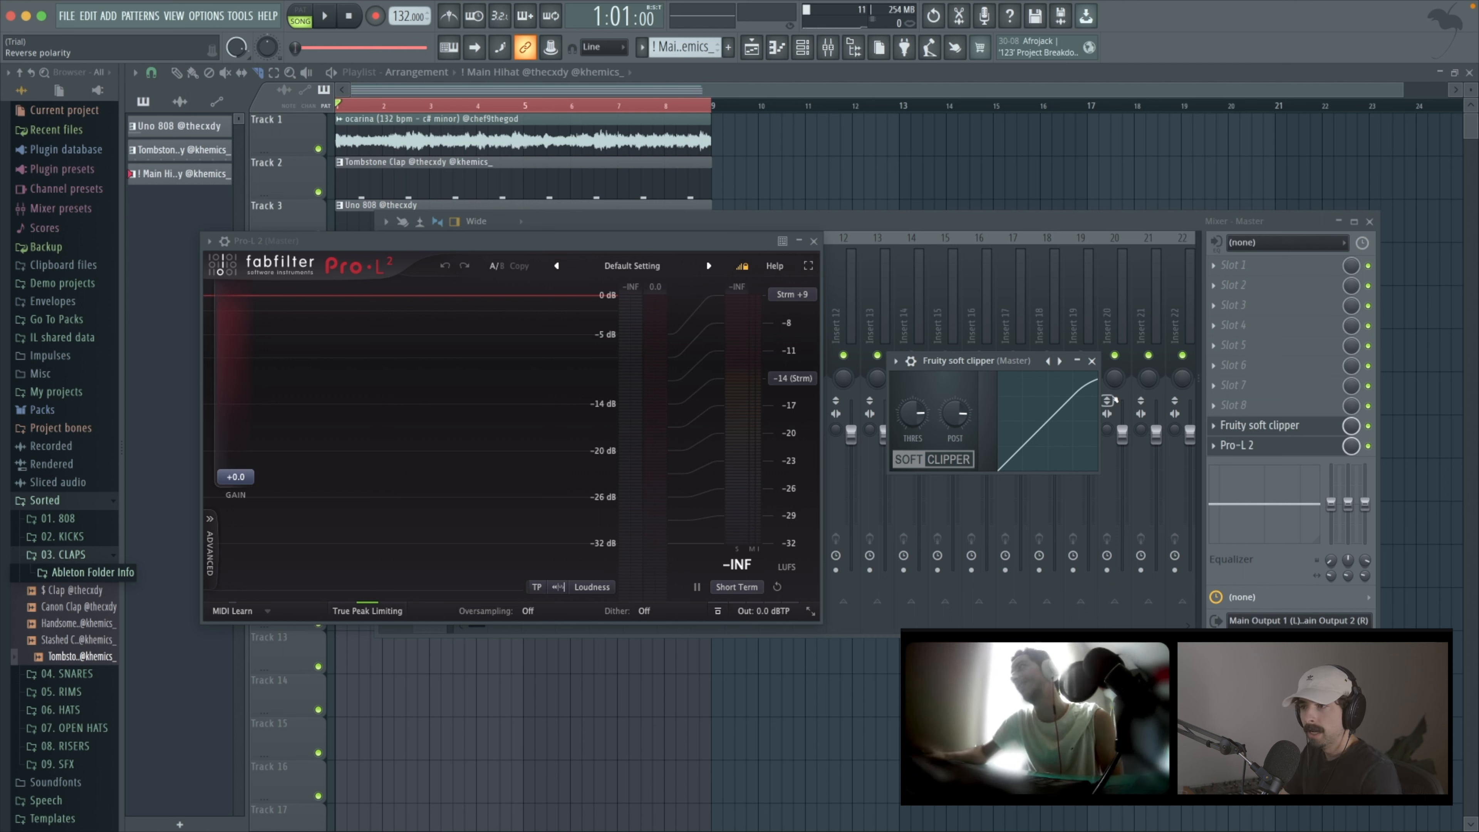
Step: Turn off True Peak Limiting in Pro-L 2 and switch off its pop-up help hints
left_click(368, 611)
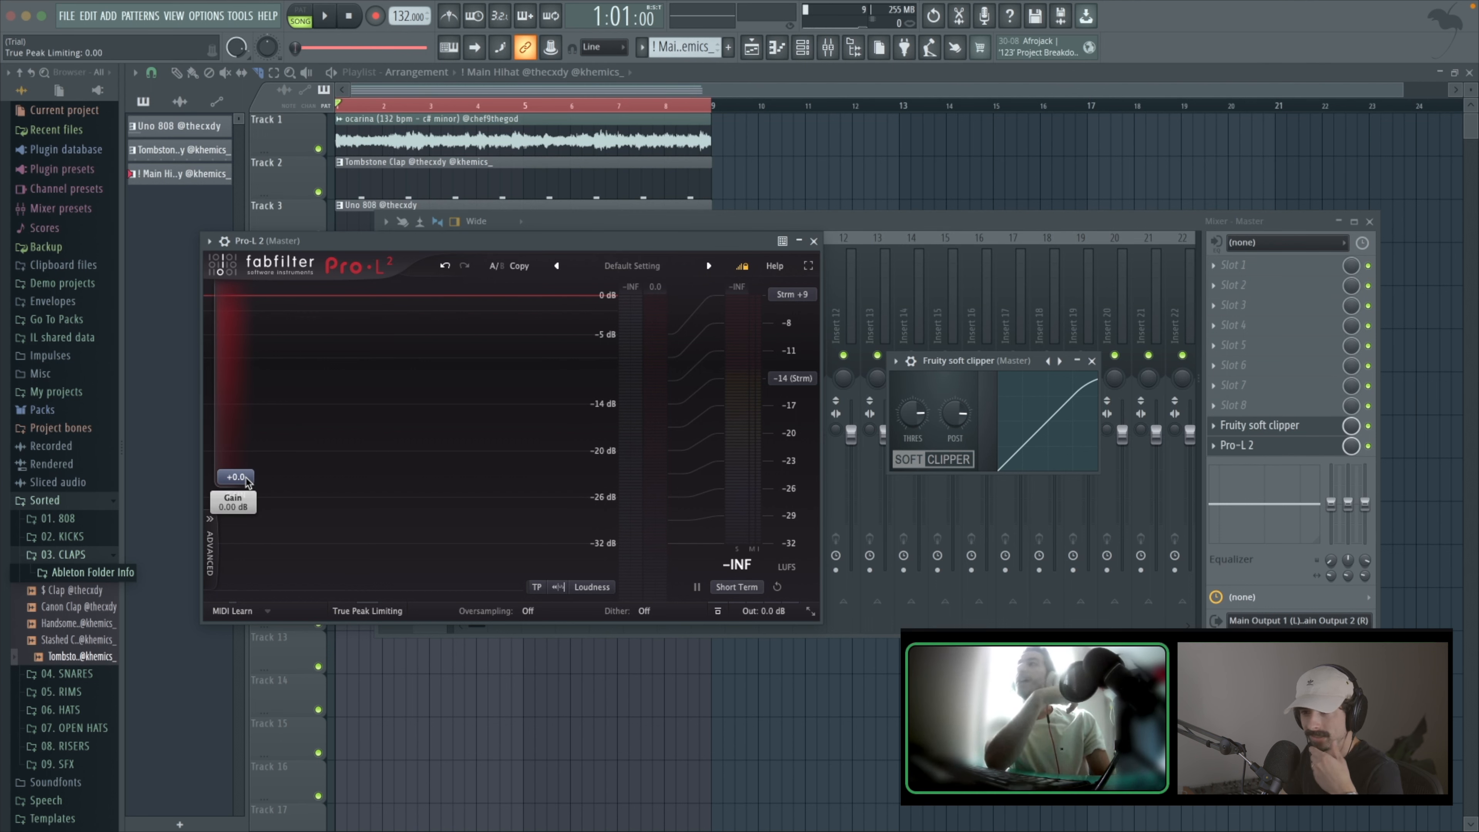
mouse_move(248, 481)
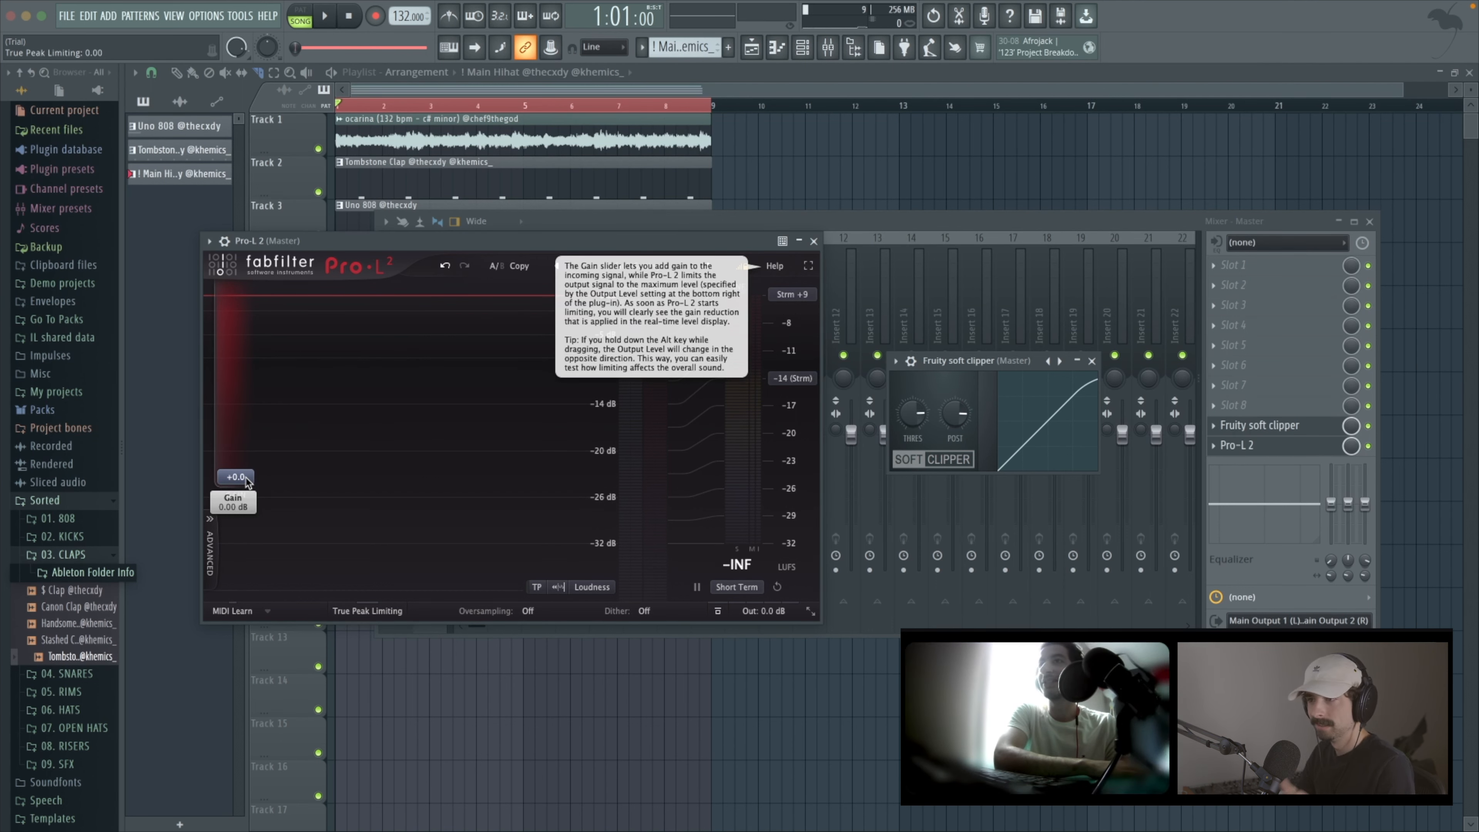
left_click(788, 266)
left_click(800, 304)
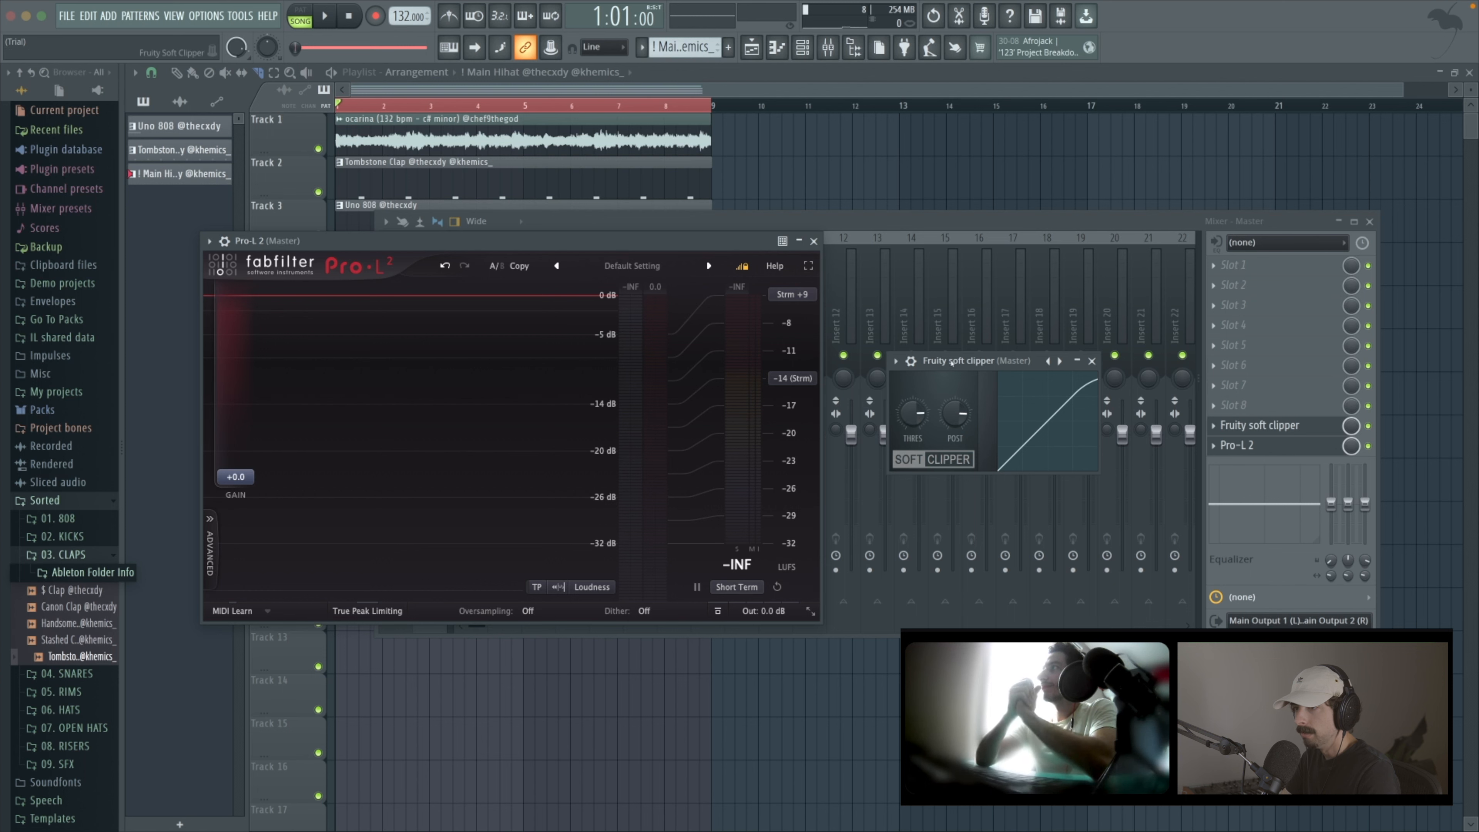
Step: Play the beat through the master chain and reset the Fruity soft clipper's post gain and threshold to their defaults
mouse_move(951, 362)
left_mouse_down()
mouse_move(983, 357)
mouse_move(958, 355)
left_mouse_up()
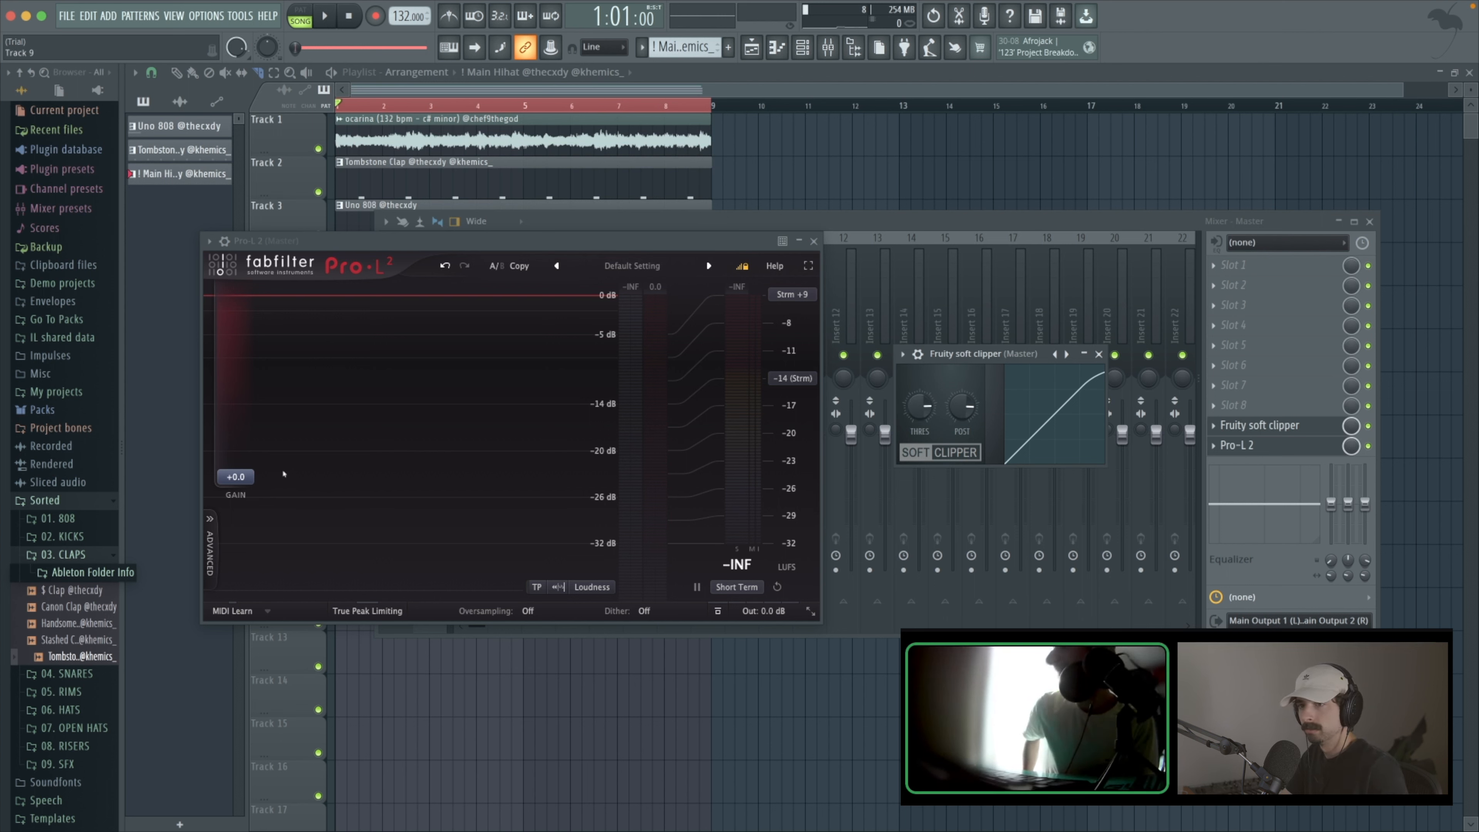
key("space")
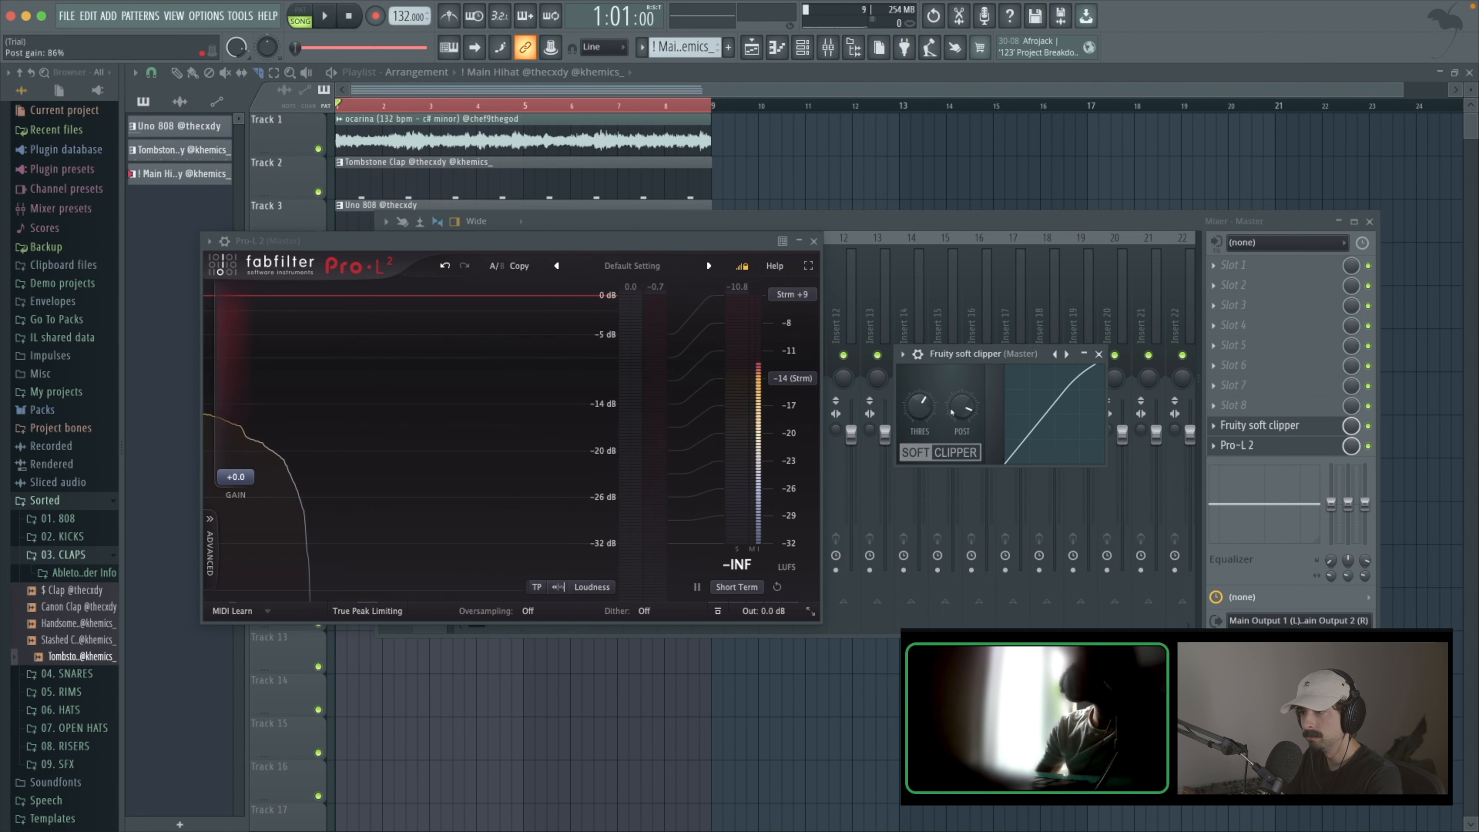
right_click(964, 410)
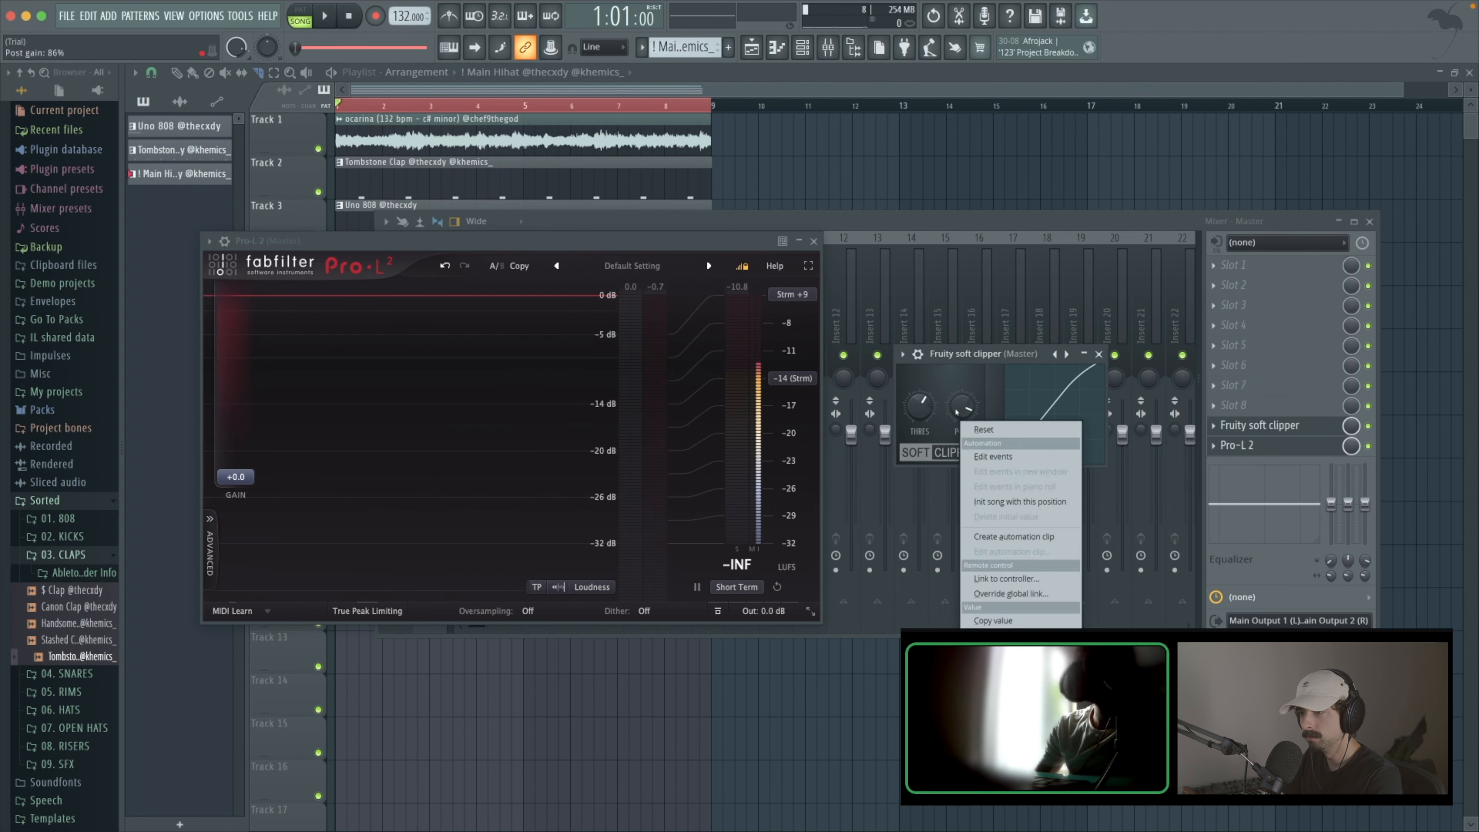
left_click(983, 430)
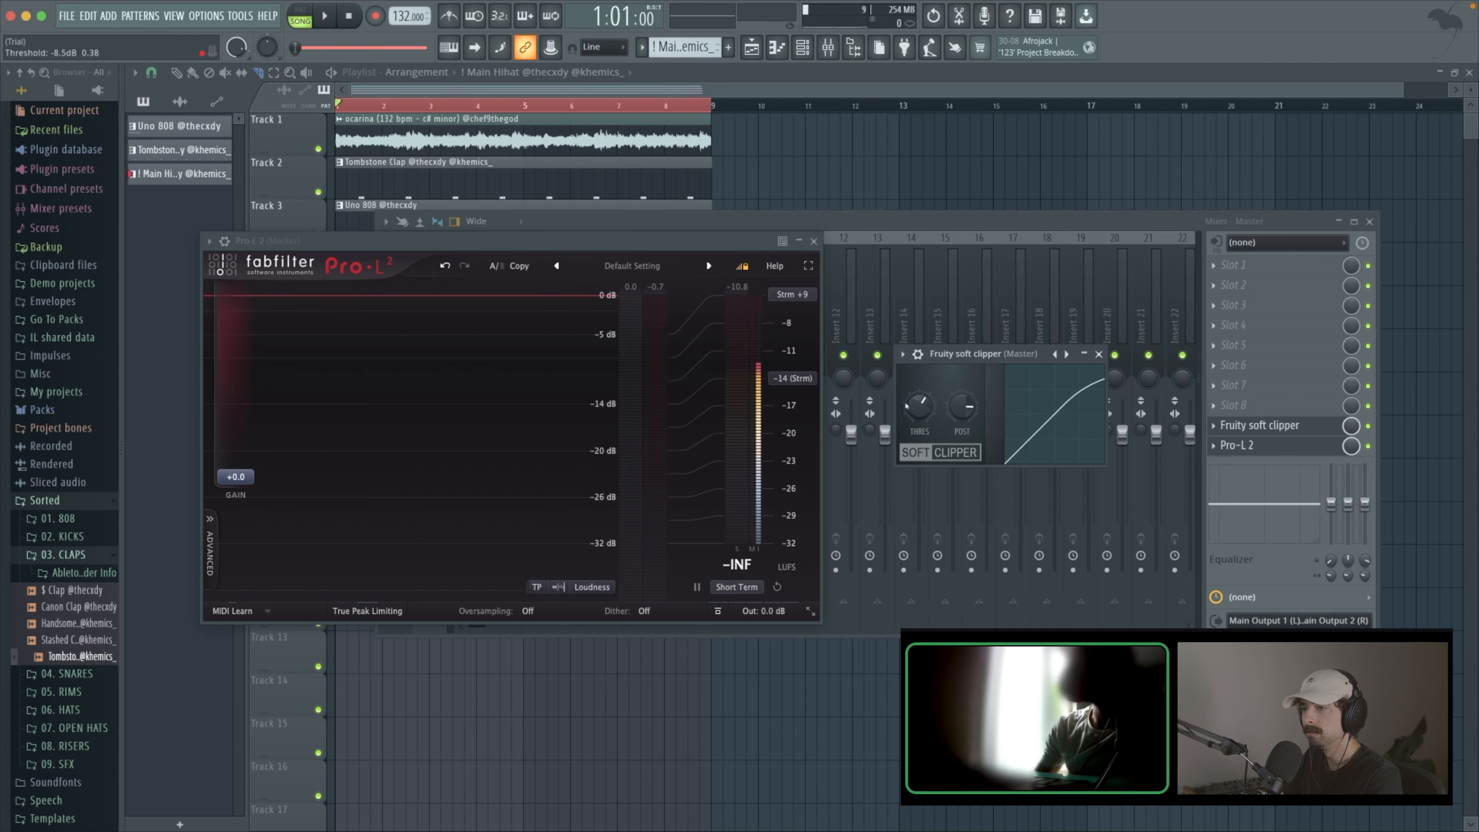
right_click(918, 406)
left_click(938, 425)
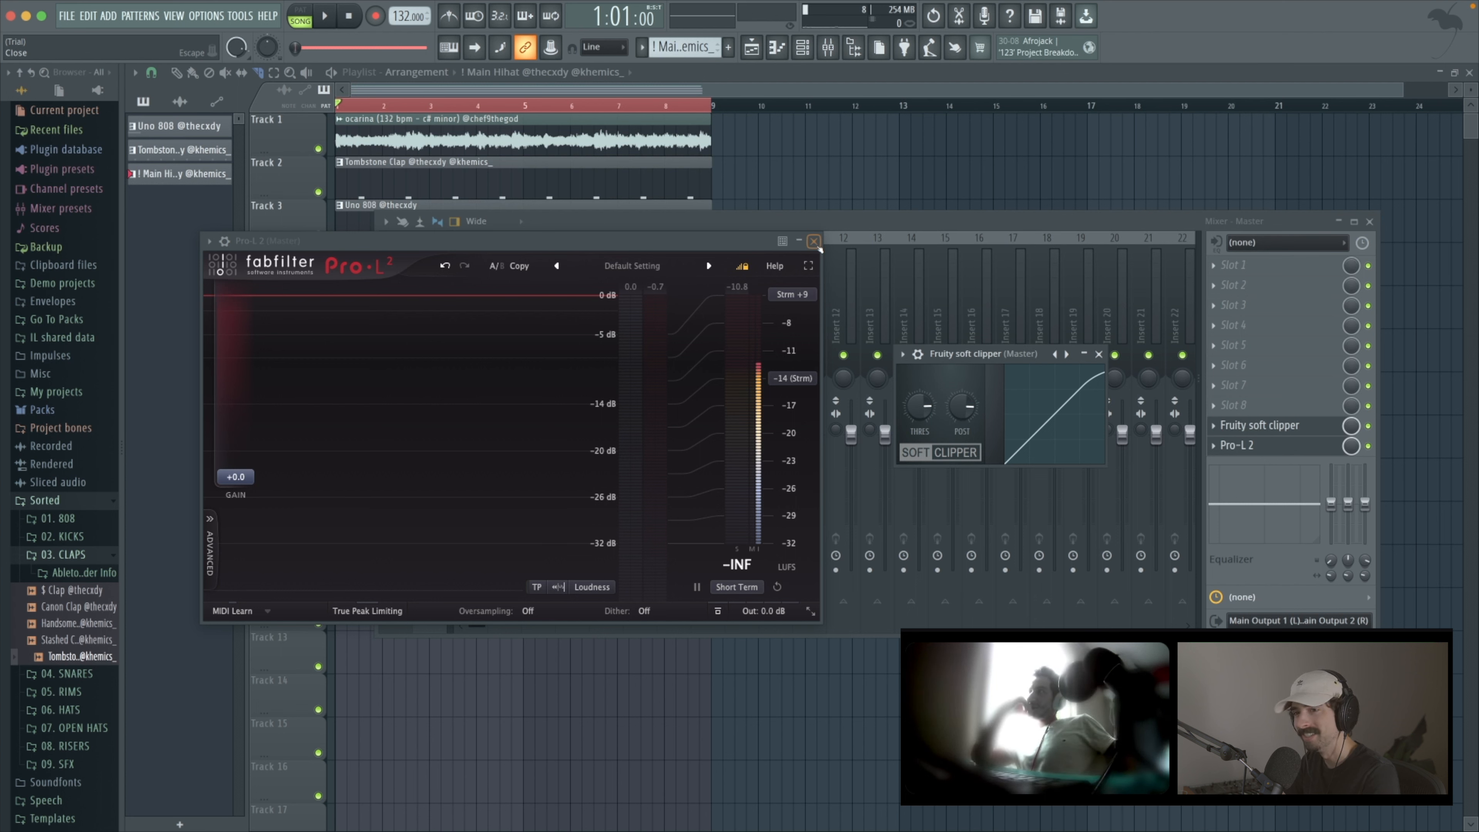
Step: Play the beat briefly through the master chain, and close the Pro-L 2, mixer and soft clipper windows
key("space")
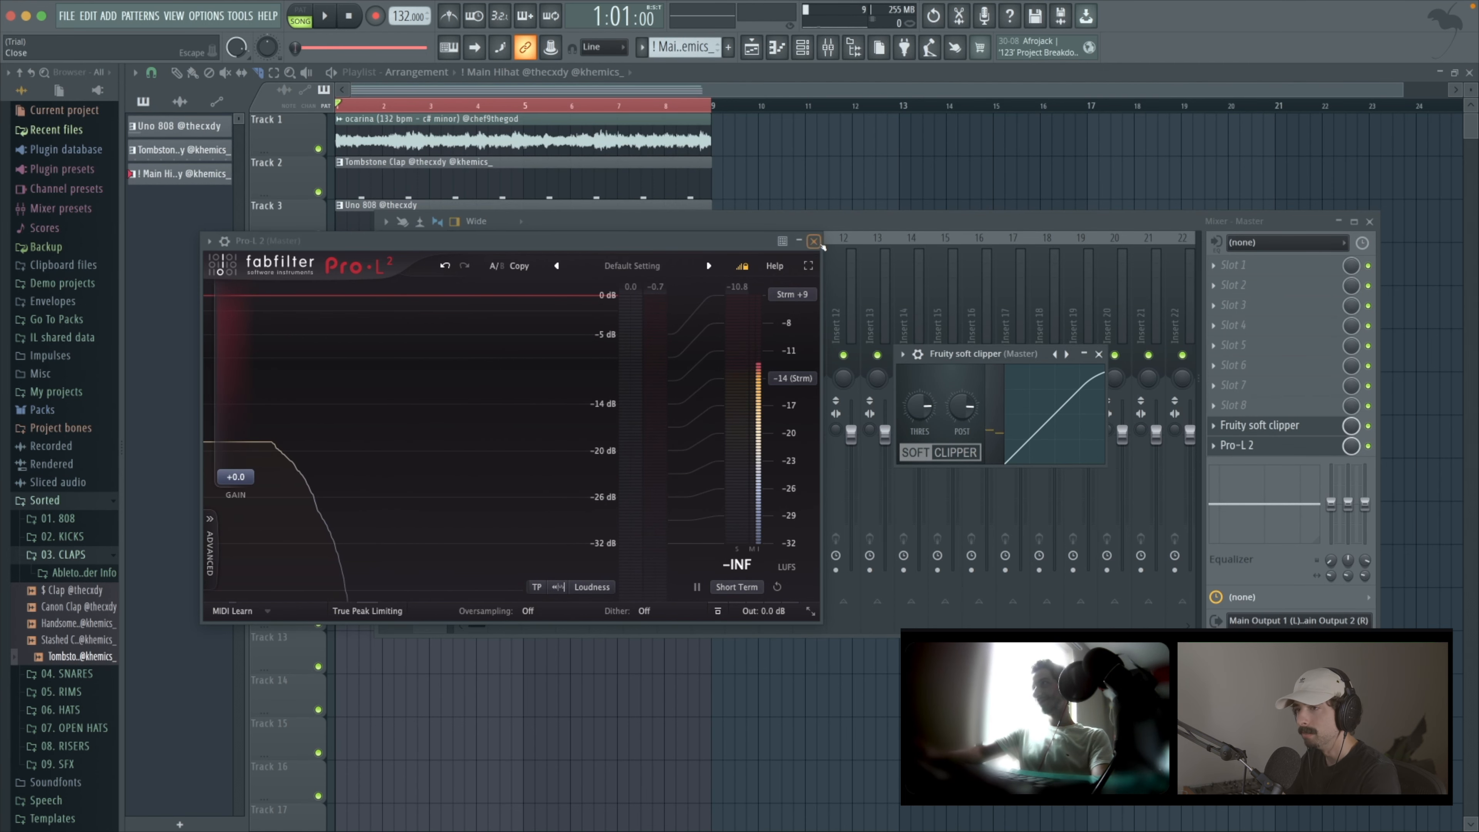
left_click(815, 242)
left_click(1370, 221)
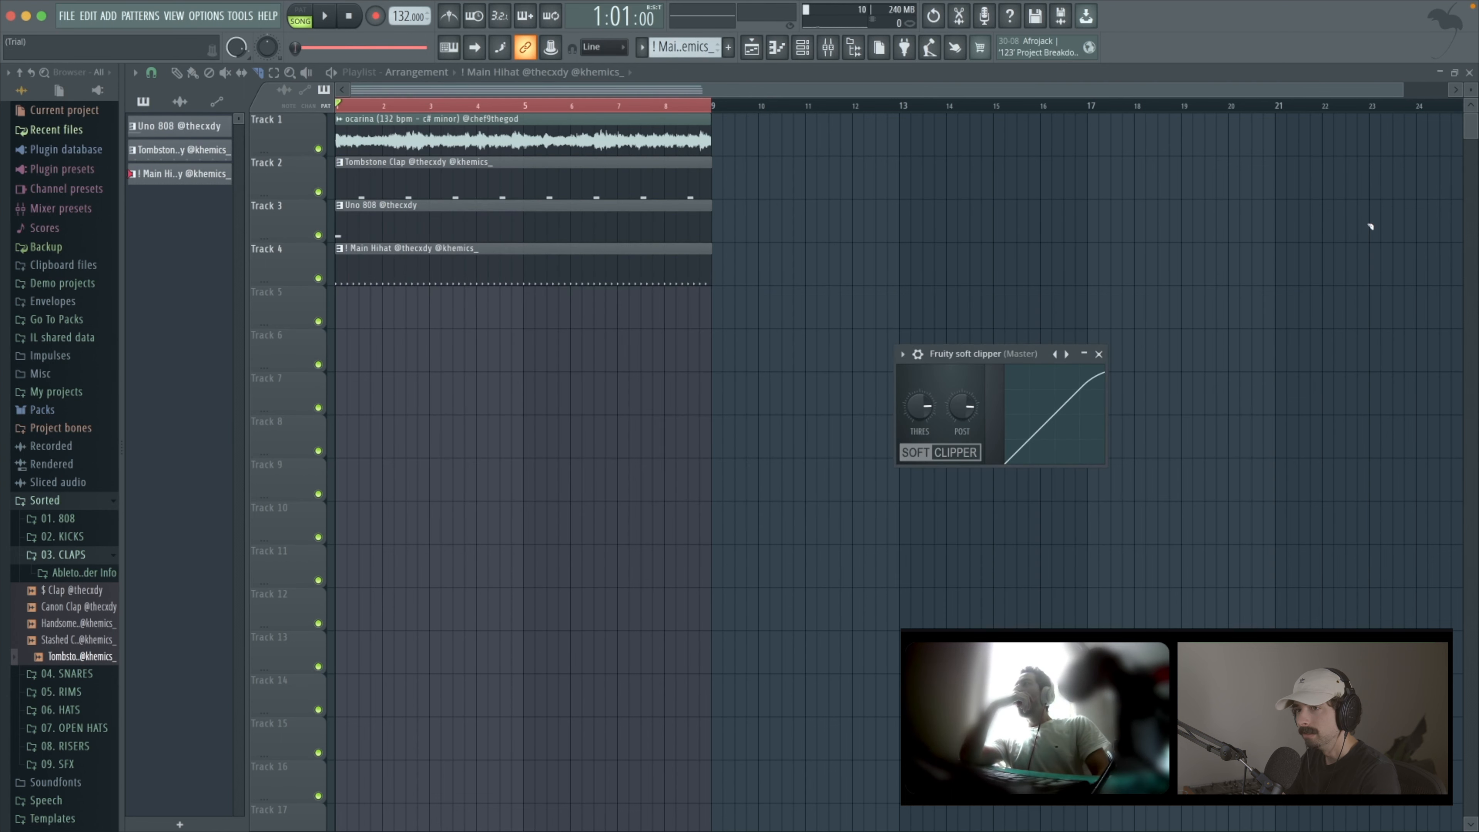
left_click(1098, 353)
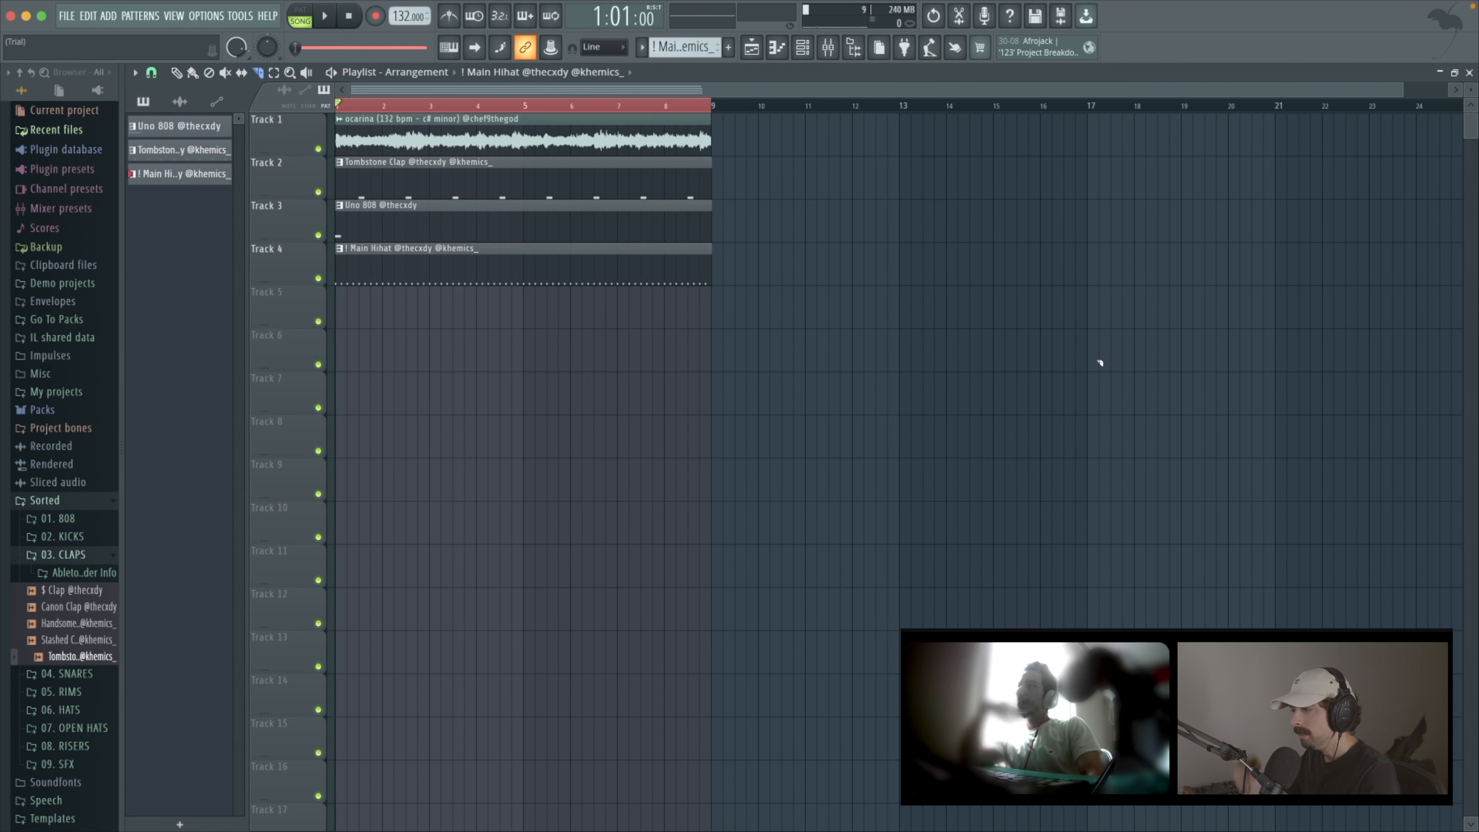